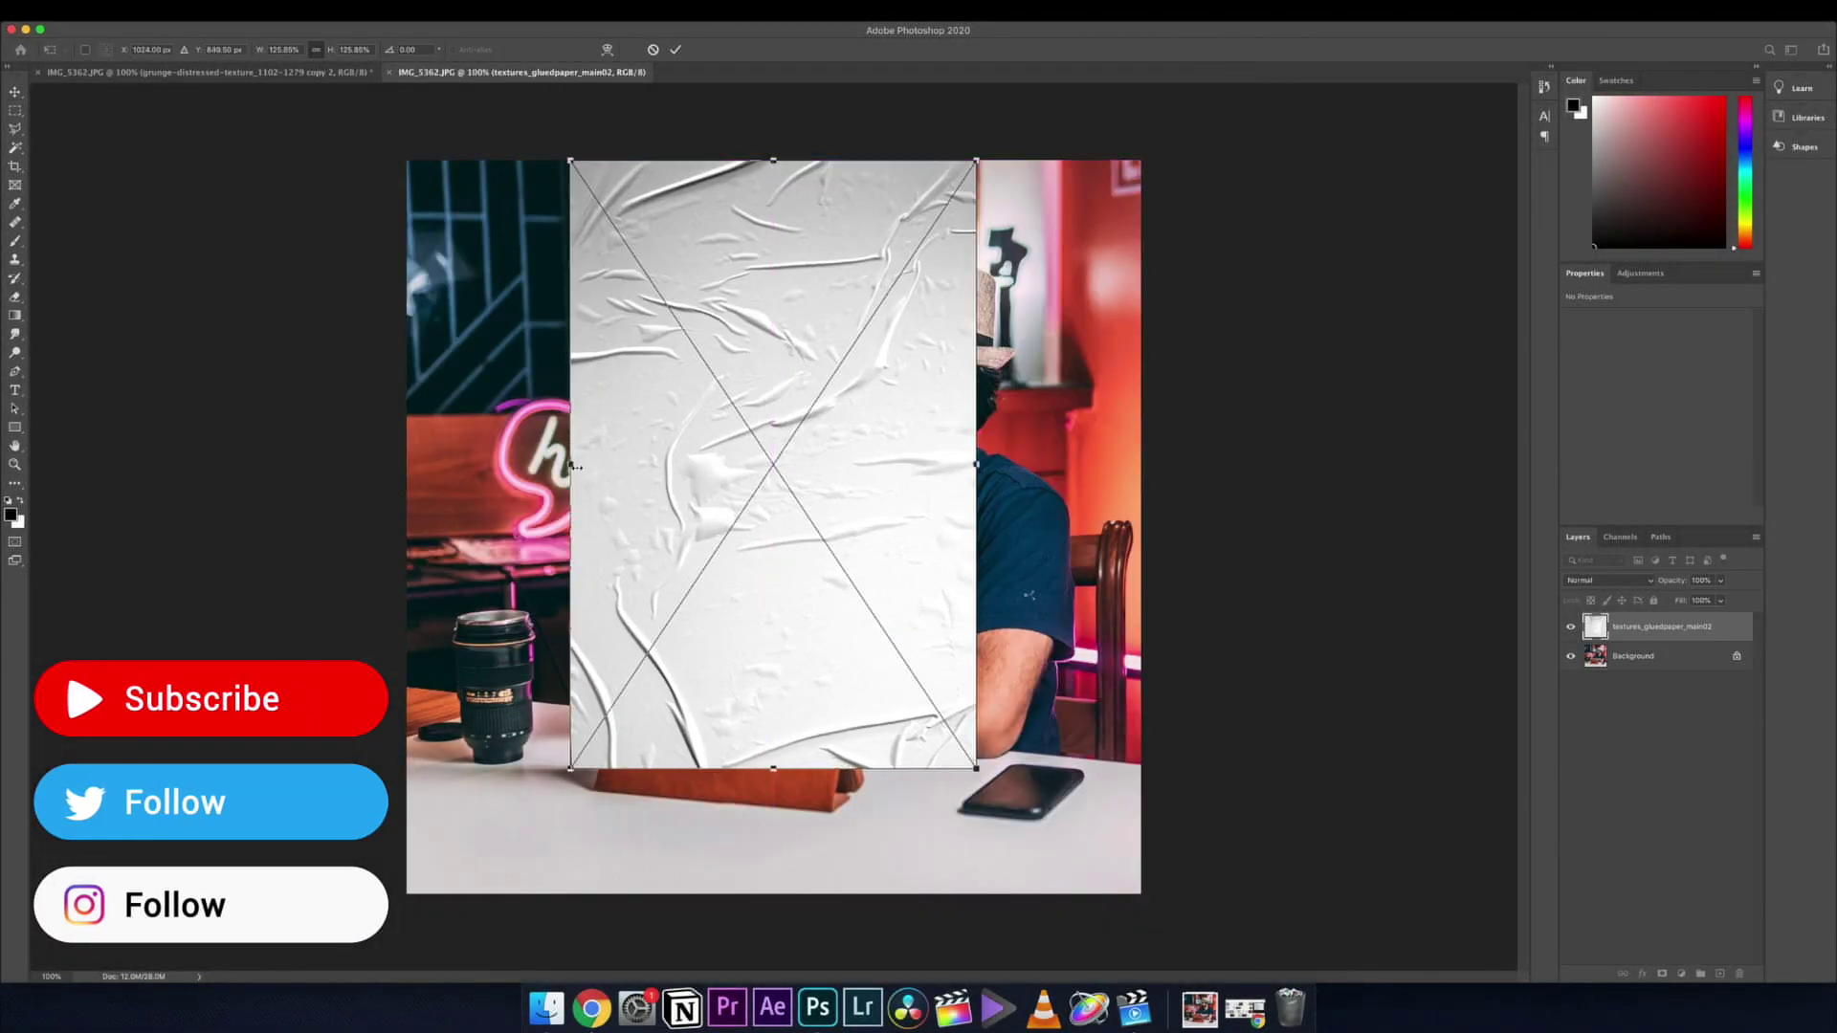
Commit the stretched texture in Multiply mode and drag another texture from Finder onto the portrait.
{"action": "key", "text": "Return"}
{"action": "key", "text": "shift+alt+m"}
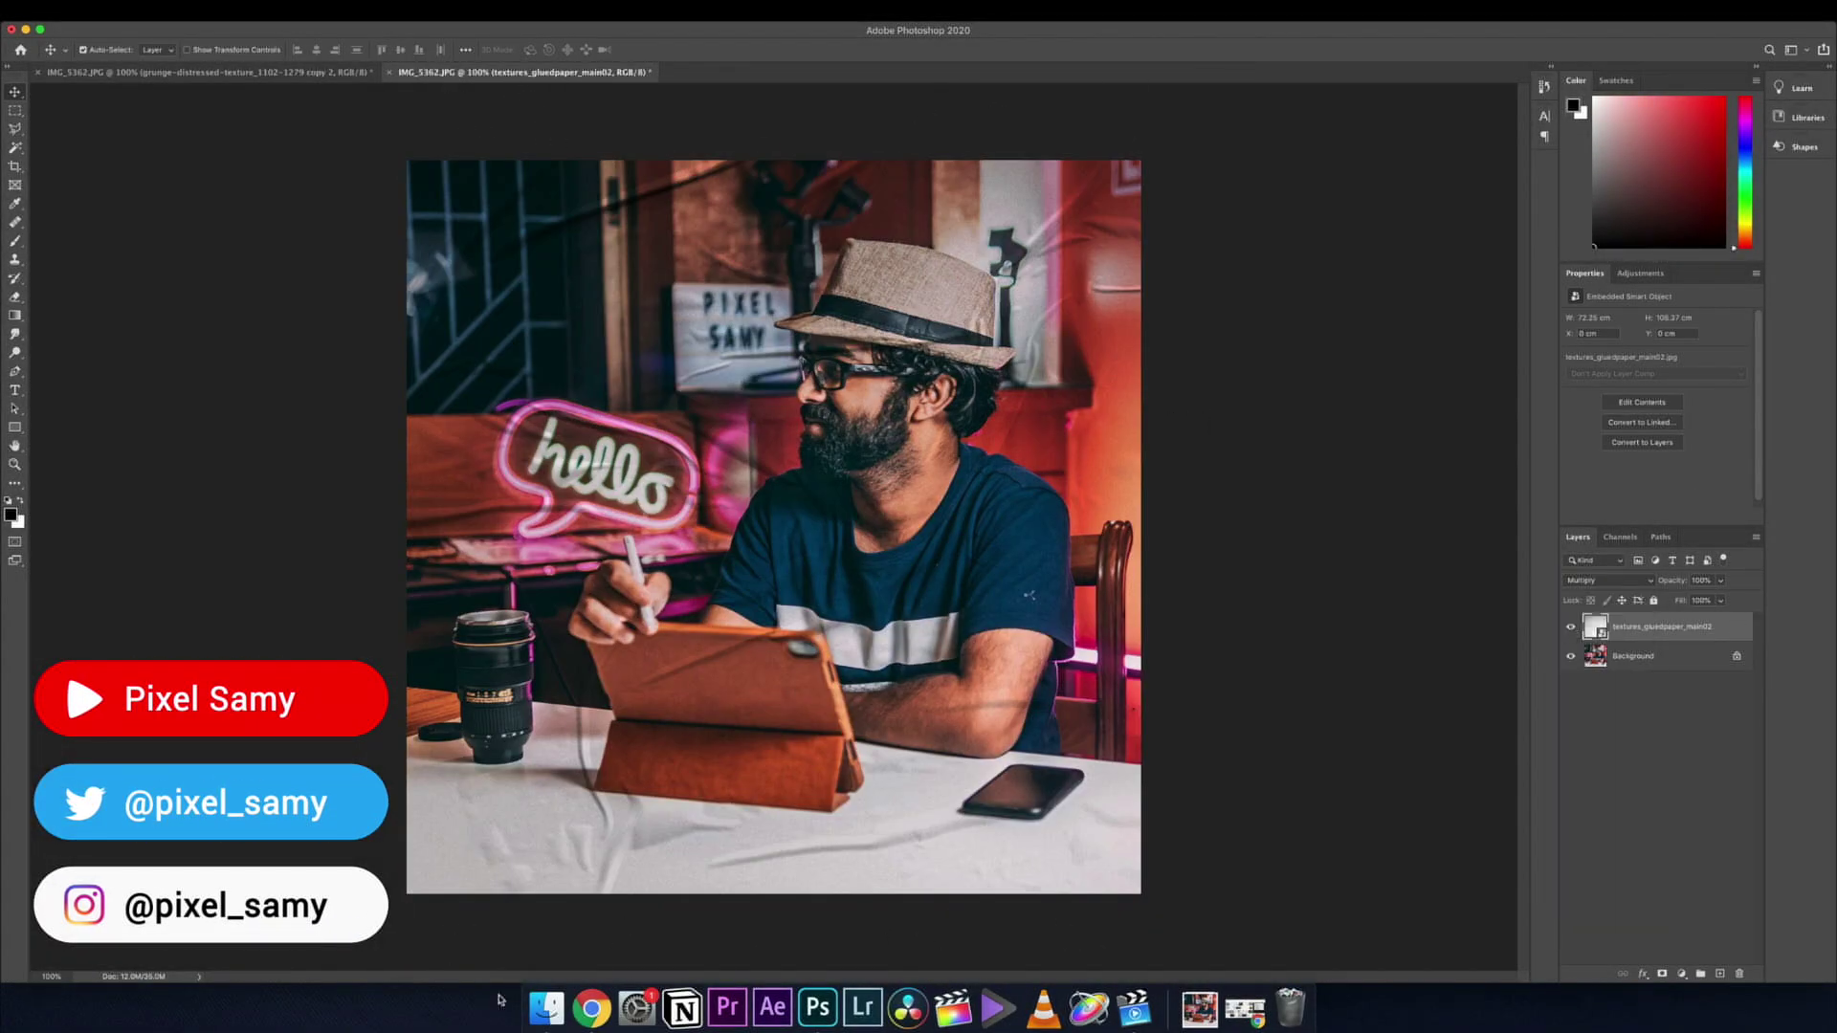
{"action": "left_click", "coordinate": [546, 1006]}
{"action": "key", "text": "space"}
{"action": "left_click_drag", "start_coordinate": [668, 500], "coordinate": [773, 466]}
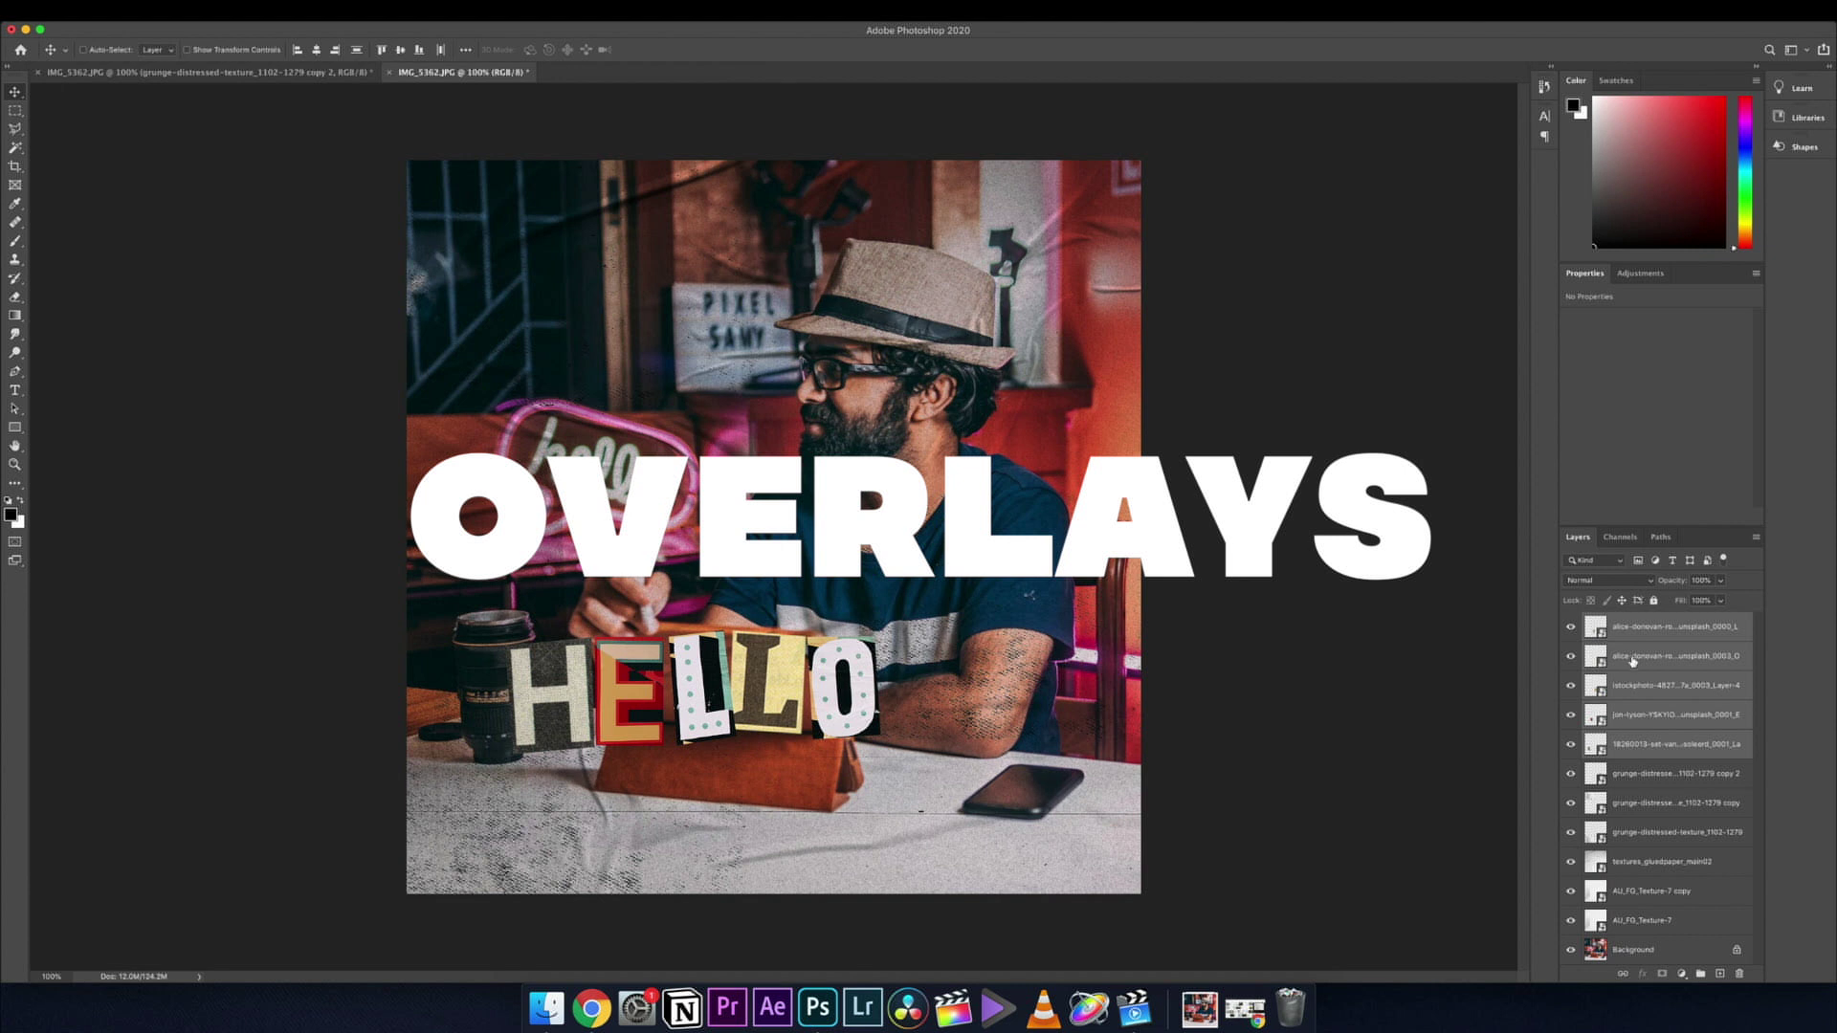
Group the HELLO letter layers and move Group 1 just above Background.
{"action": "right_click", "coordinate": [1659, 661]}
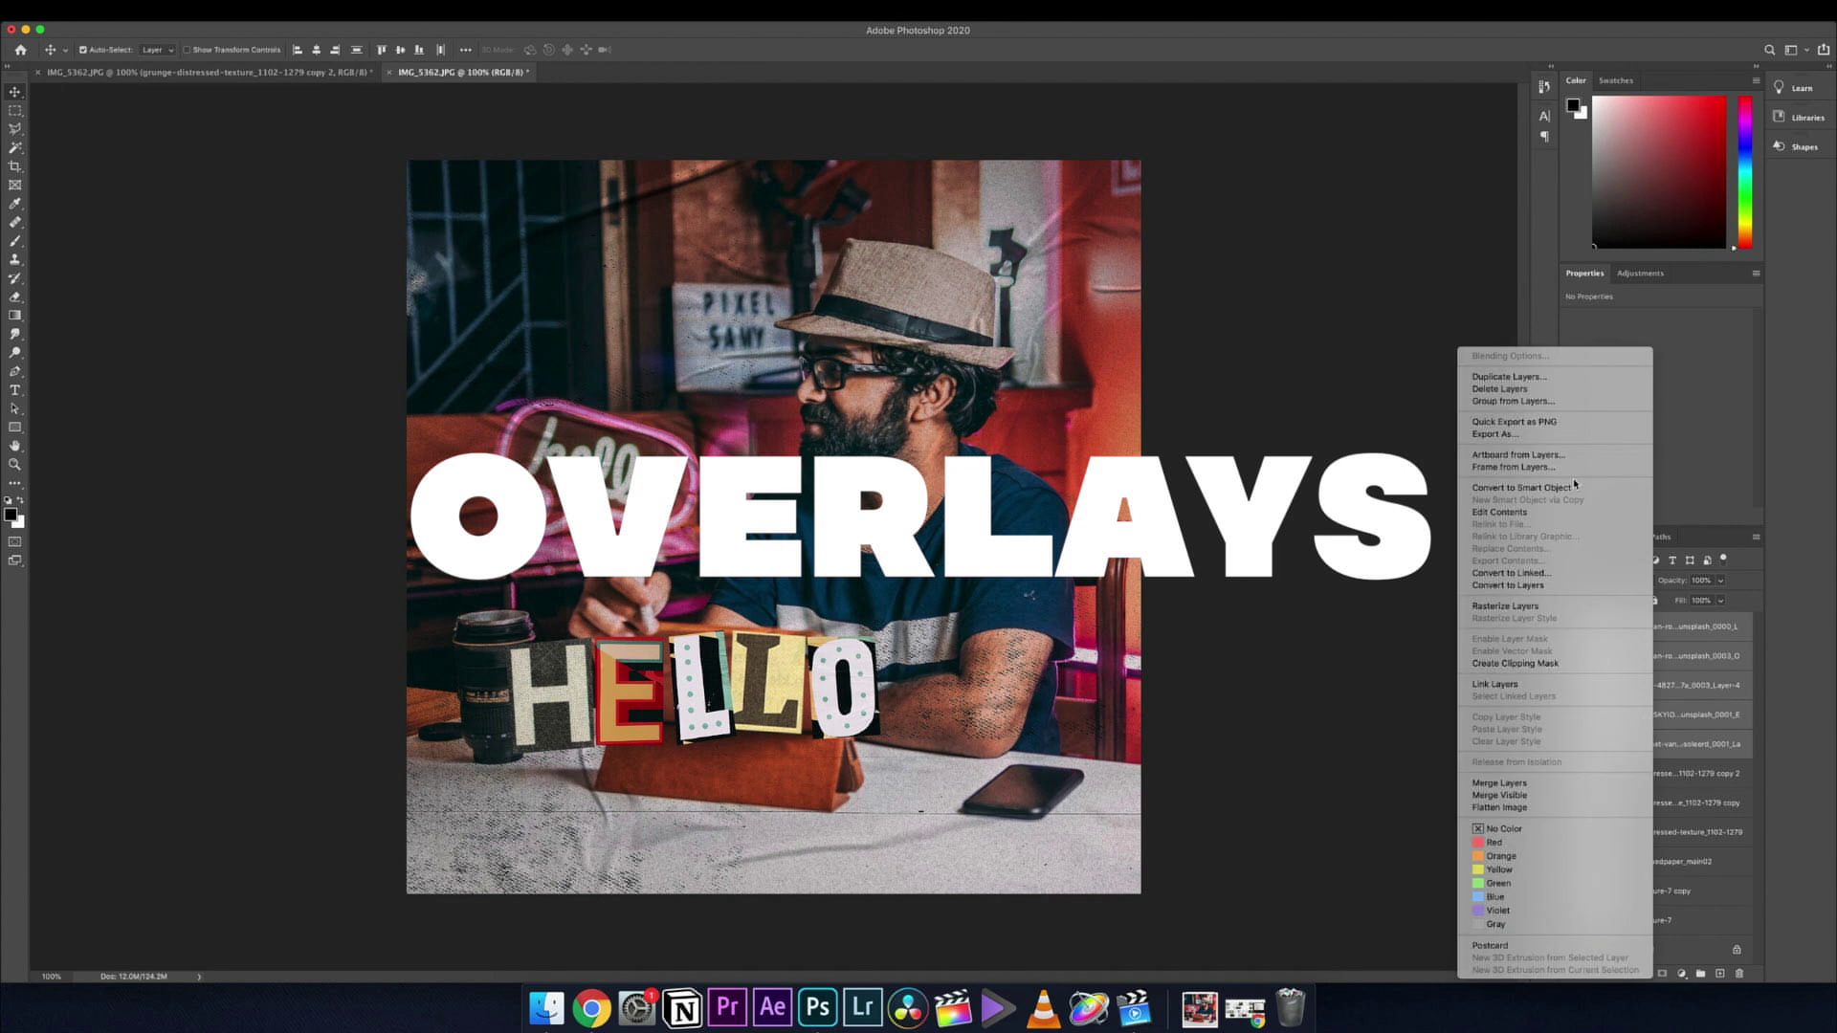
{"action": "left_click", "coordinate": [1569, 555]}
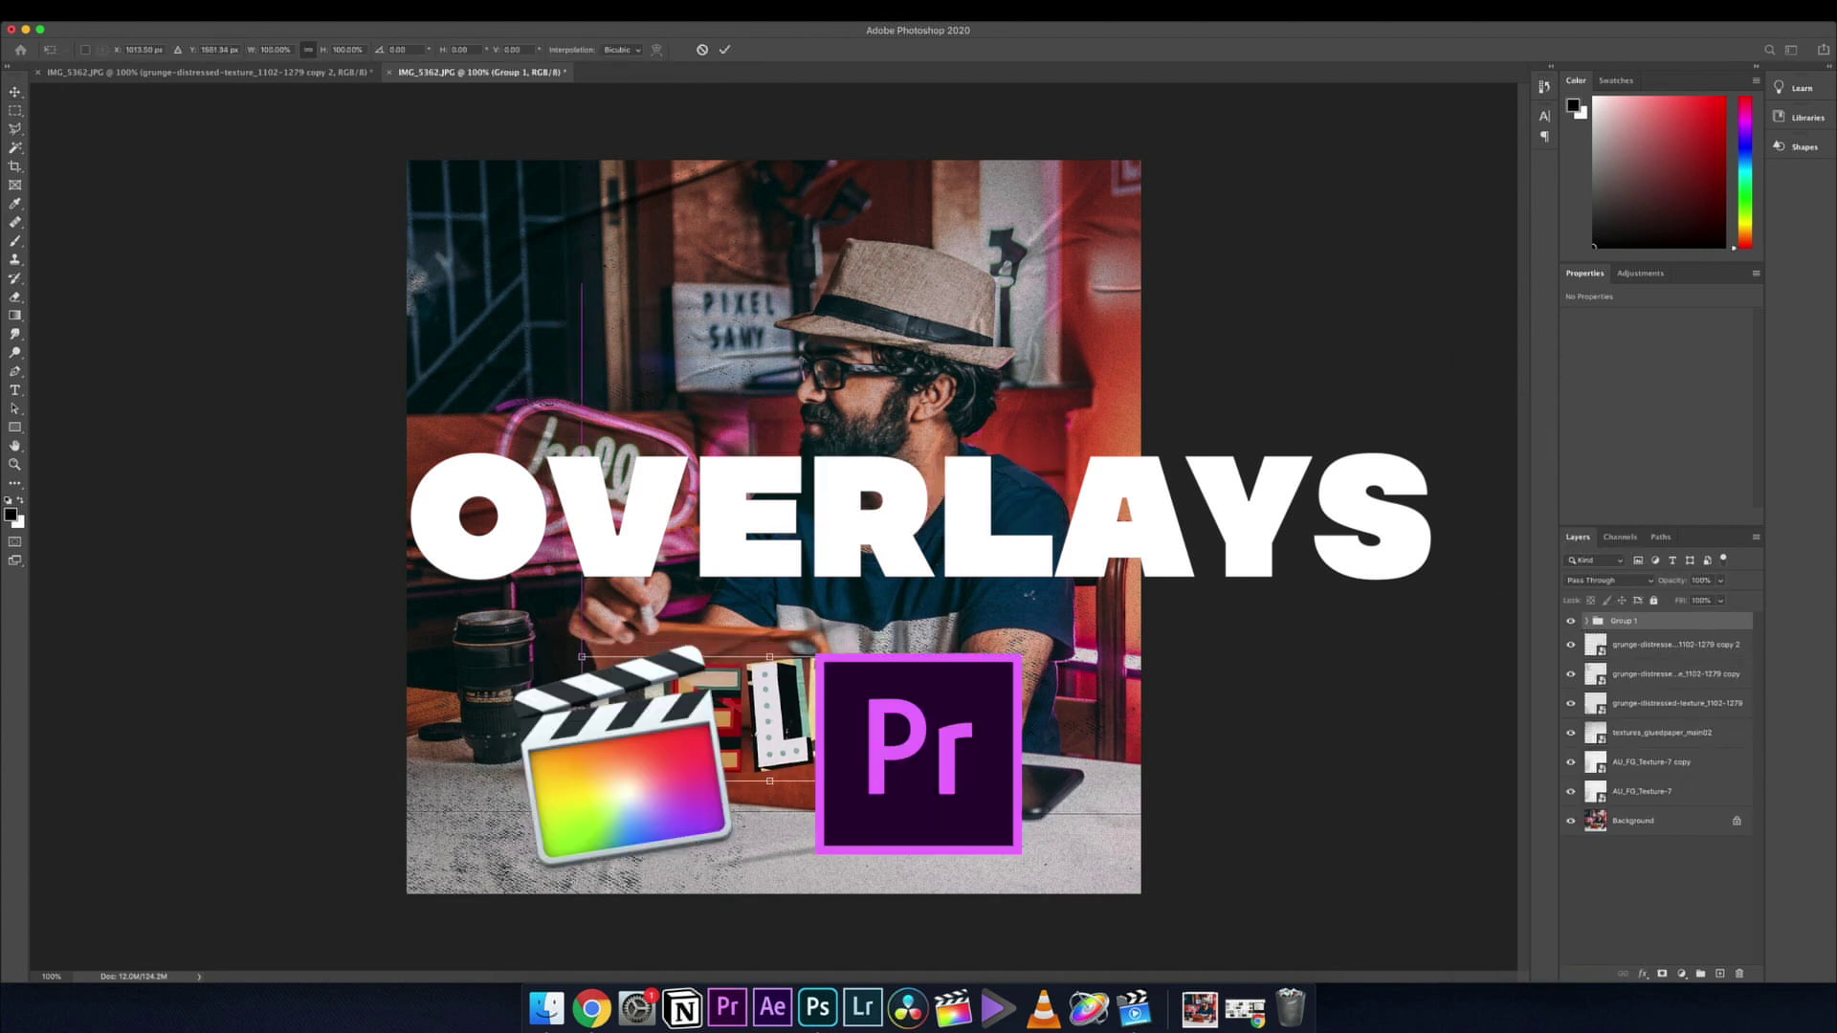
{"action": "left_click_drag", "start_coordinate": [1624, 621], "coordinate": [1645, 799]}
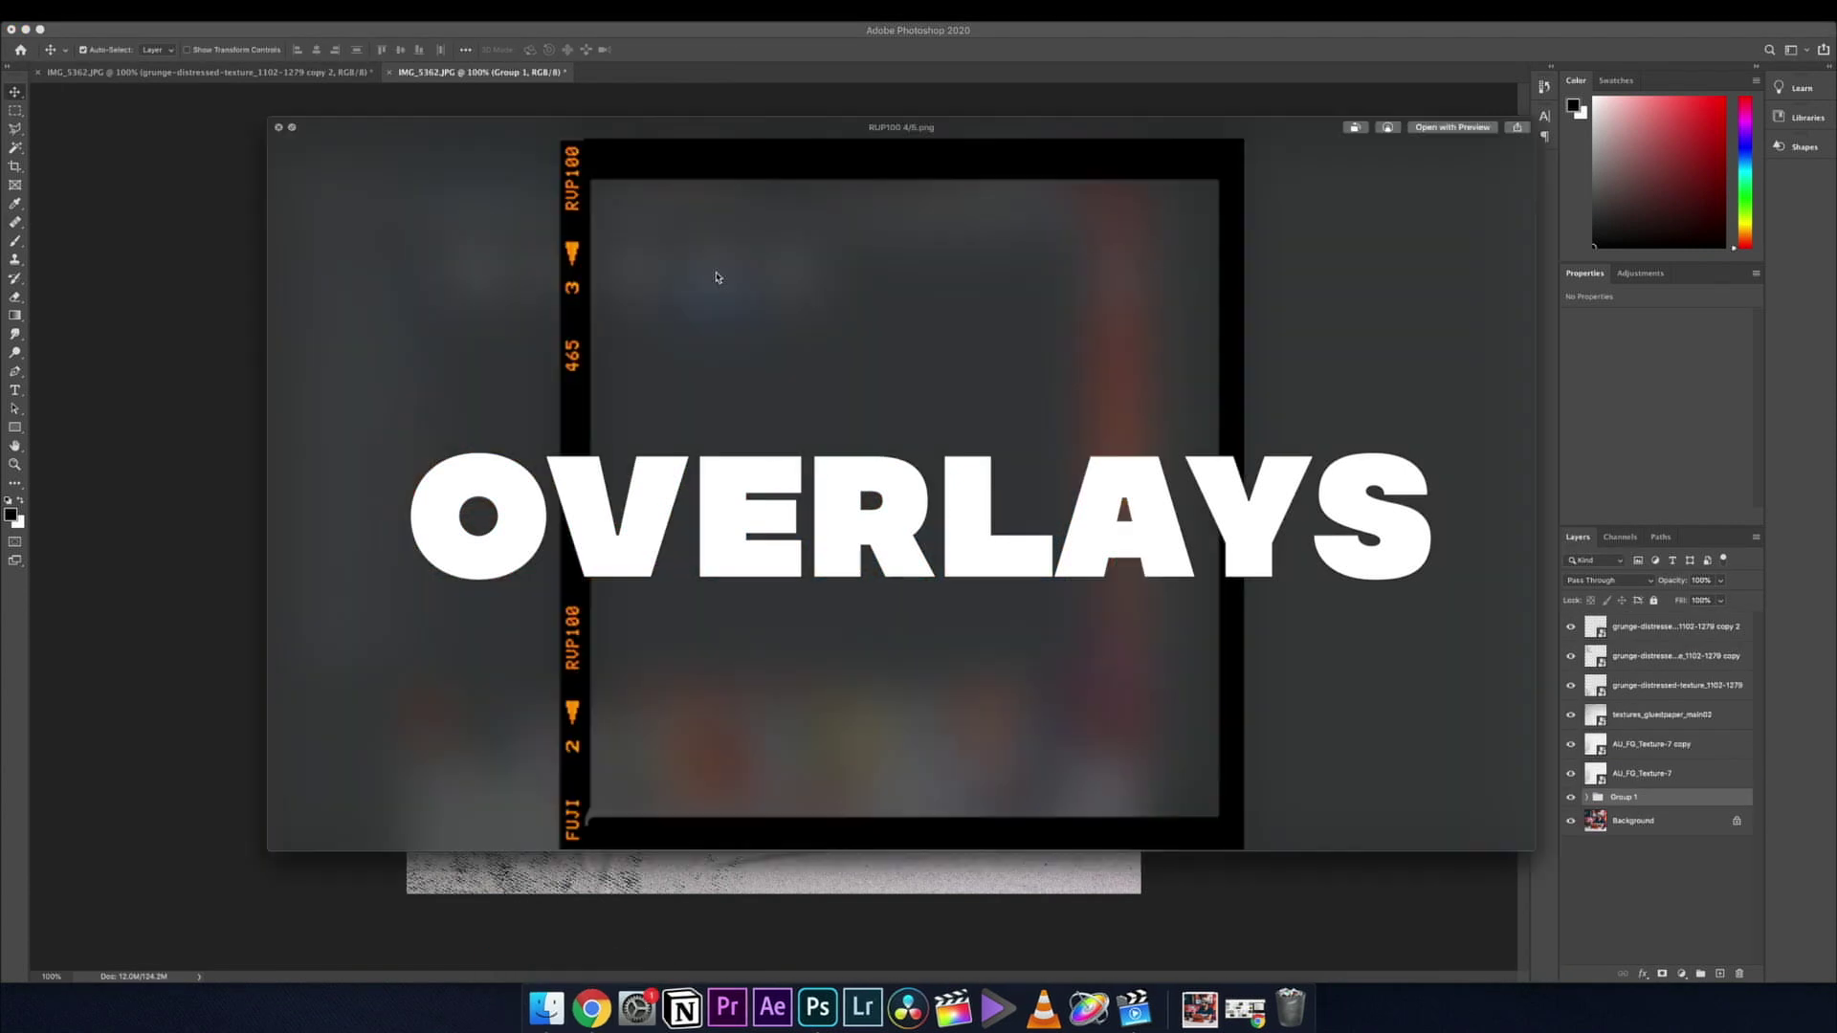
Drag the film-frame image onto the canvas and enlarge it to fit.
{"action": "left_click_drag", "start_coordinate": [713, 270], "coordinate": [964, 765]}
{"action": "left_click_drag", "start_coordinate": [275, 436], "coordinate": [111, 532]}
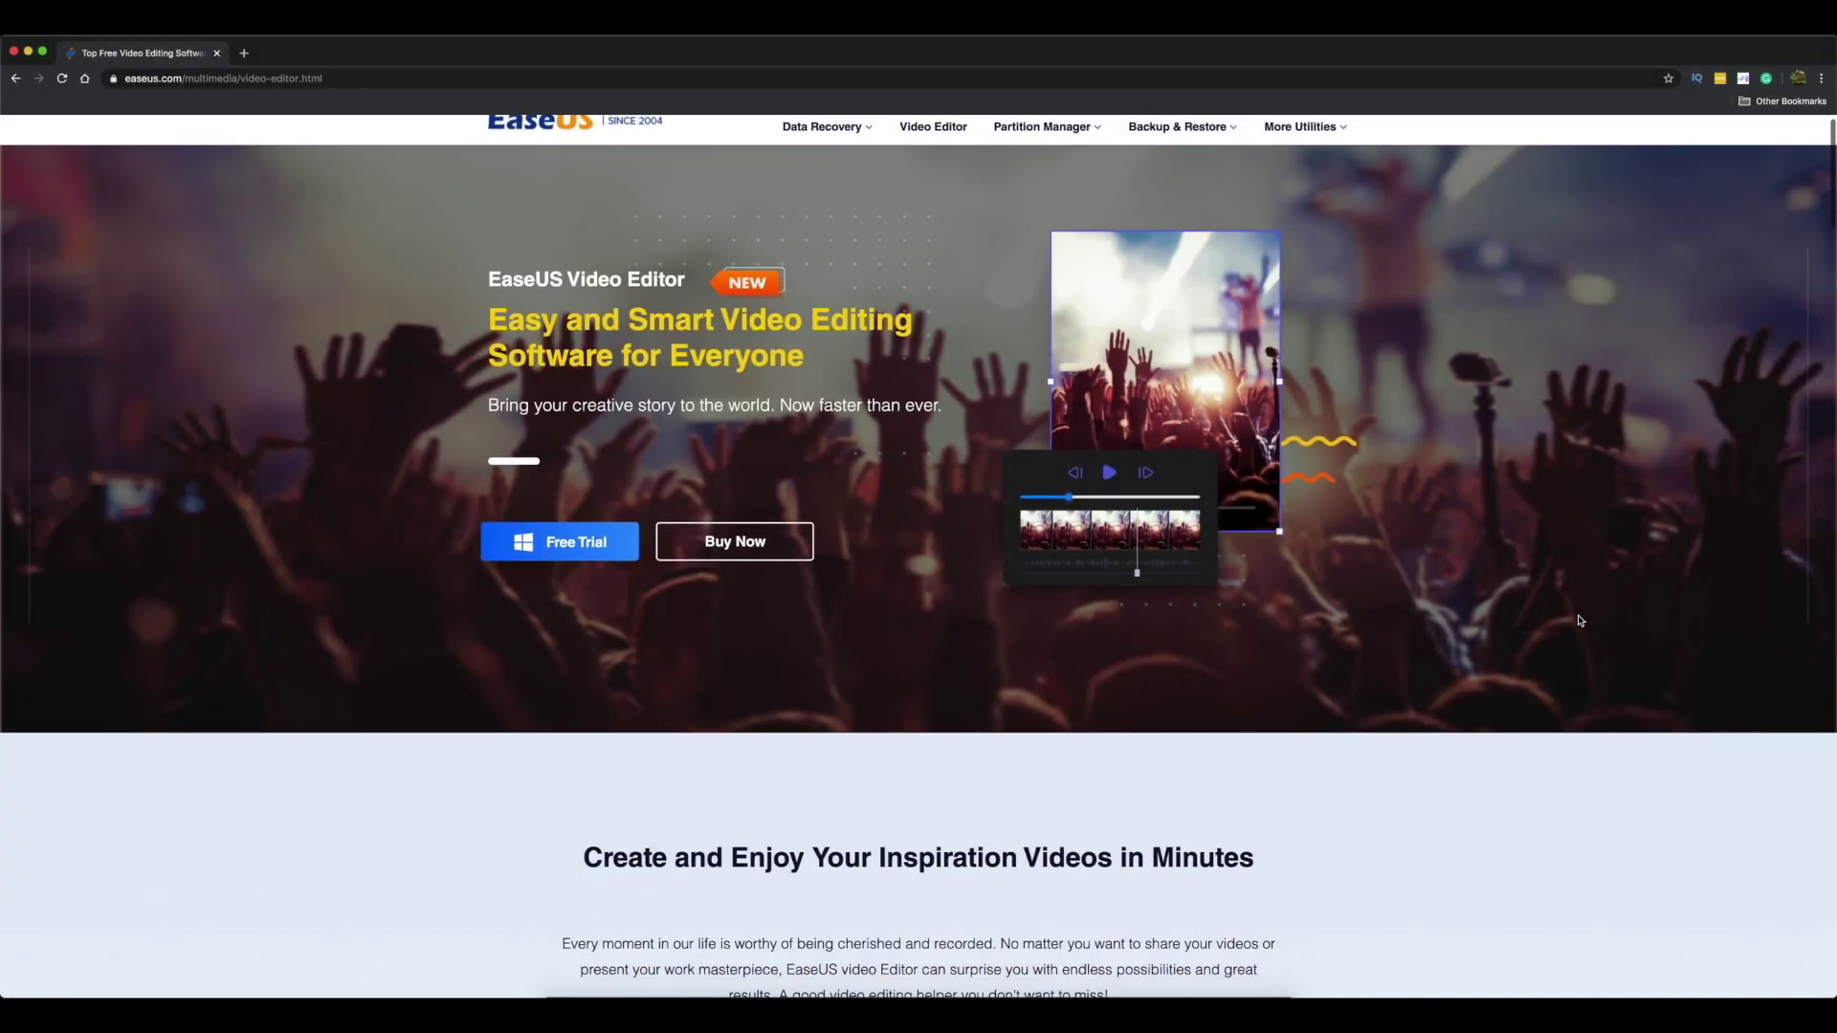
{"action": "scroll", "coordinate": [1578, 621], "scroll_direction": "down", "scroll_amount": 5}
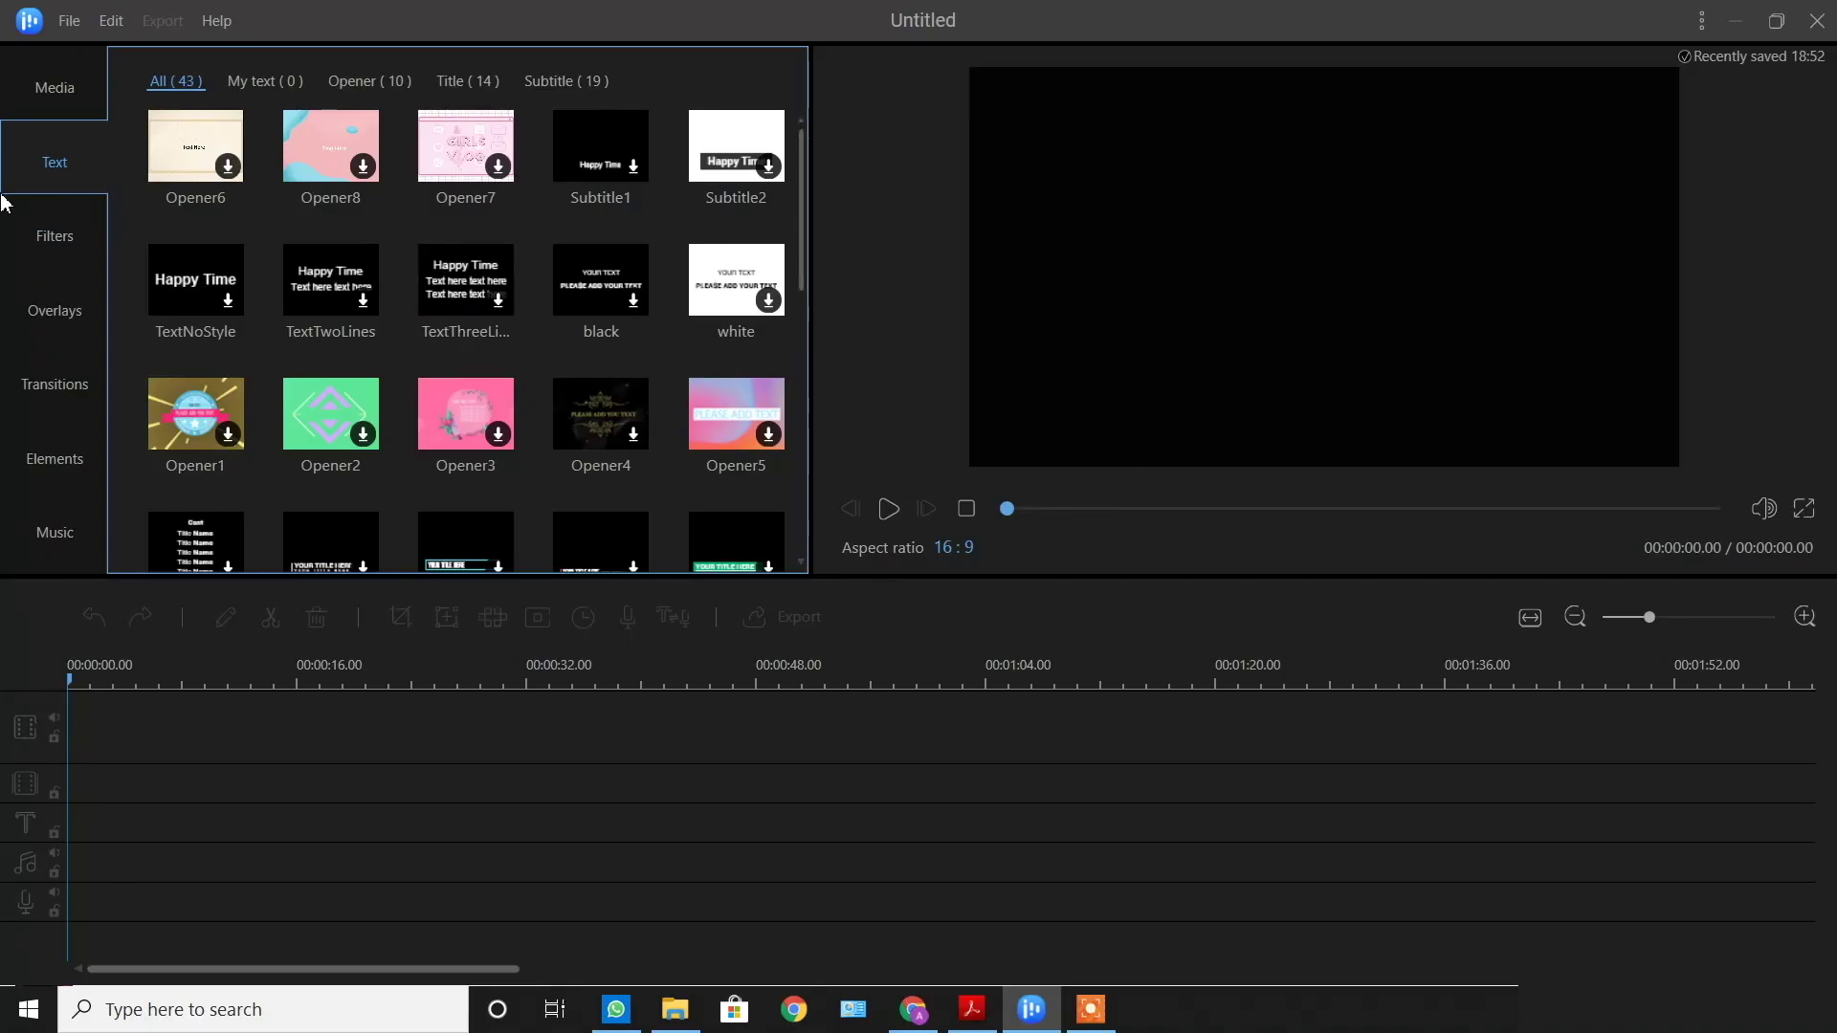
Scroll through the Filters, Overlays and Transitions libraries.
{"action": "left_click", "coordinate": [63, 230]}
{"action": "scroll", "coordinate": [409, 253], "scroll_direction": "down", "scroll_amount": 6}
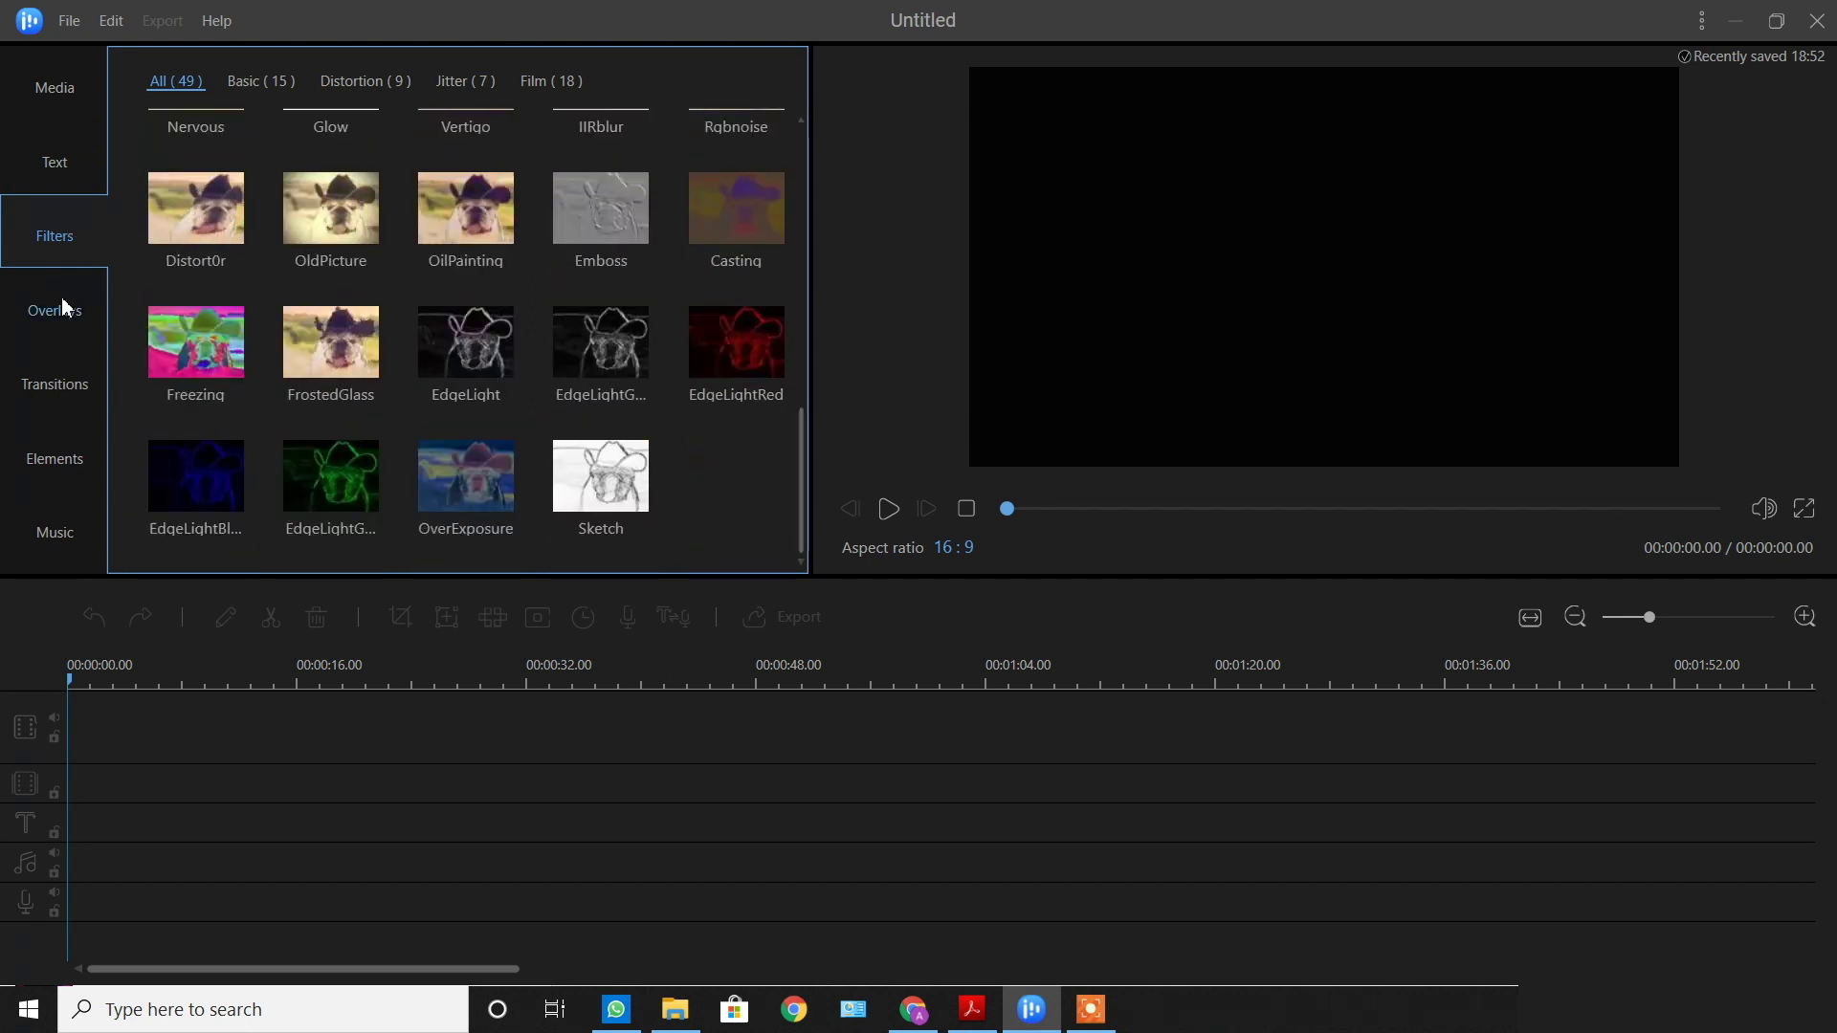
{"action": "left_click", "coordinate": [30, 312]}
{"action": "scroll", "coordinate": [316, 358], "scroll_direction": "down", "scroll_amount": 2}
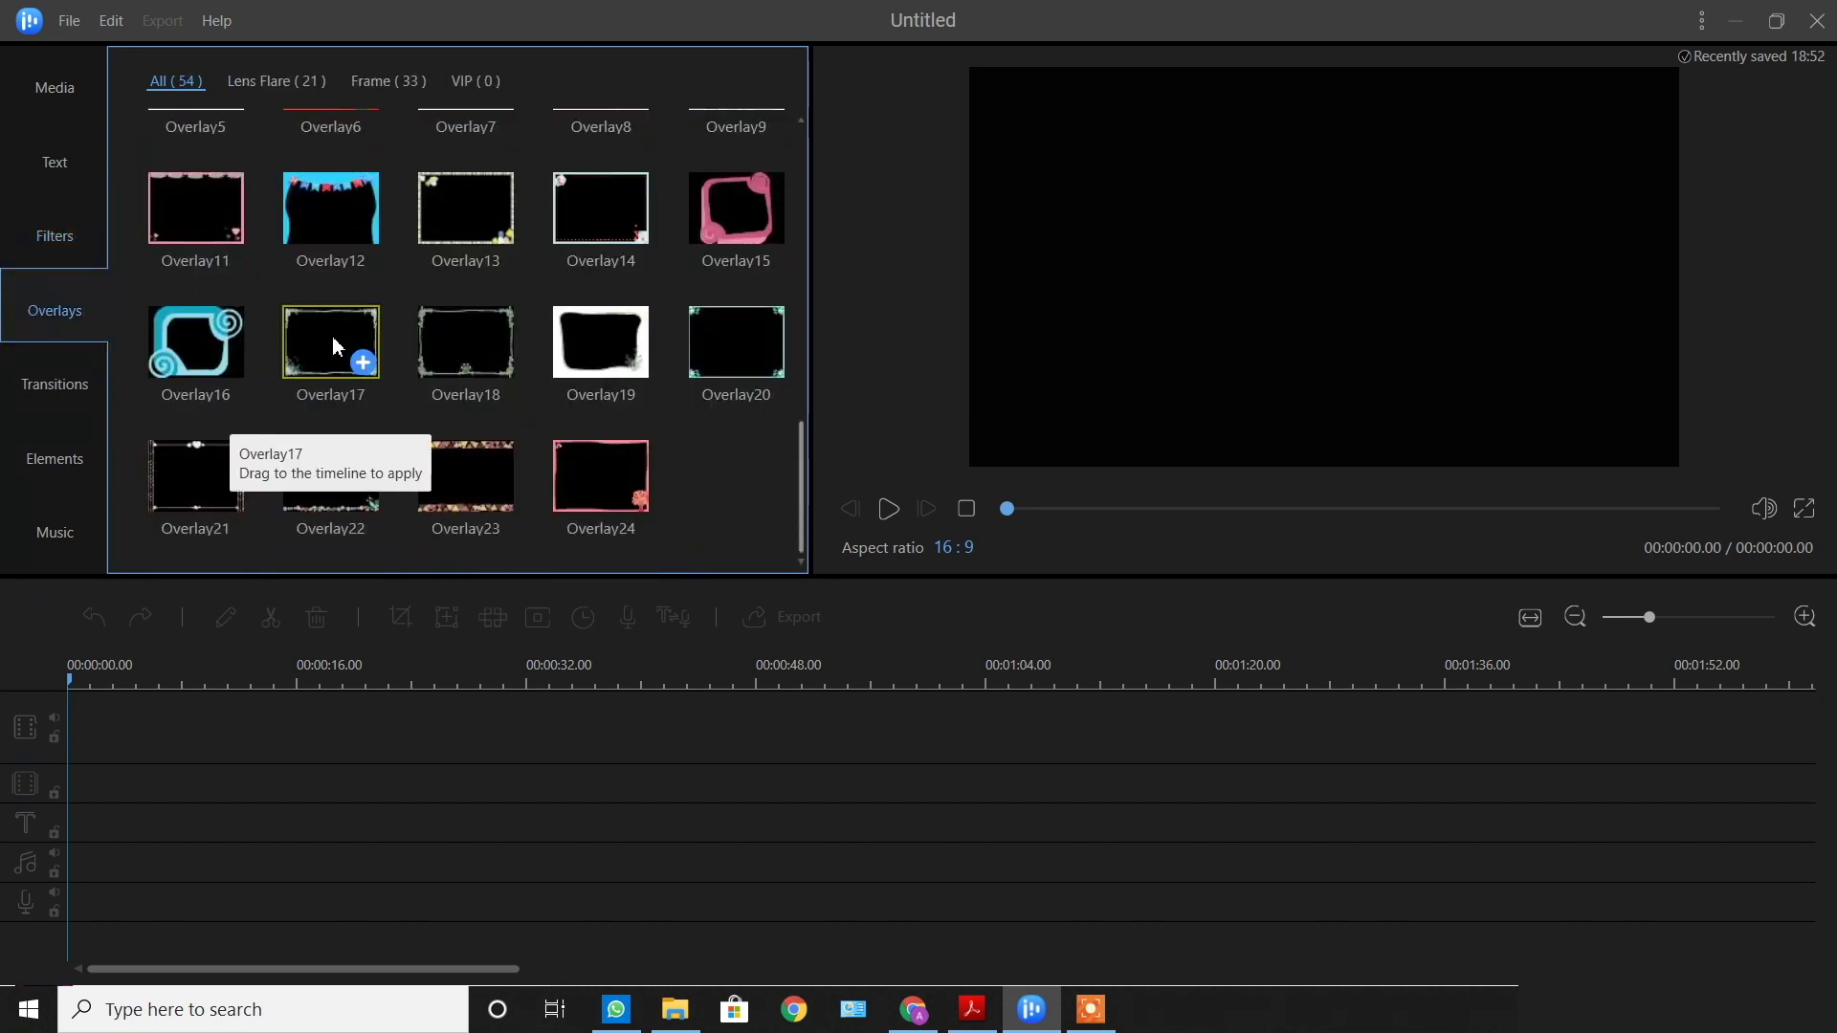
{"action": "left_click", "coordinate": [70, 381]}
{"action": "scroll", "coordinate": [323, 276], "scroll_direction": "down", "scroll_amount": 8}
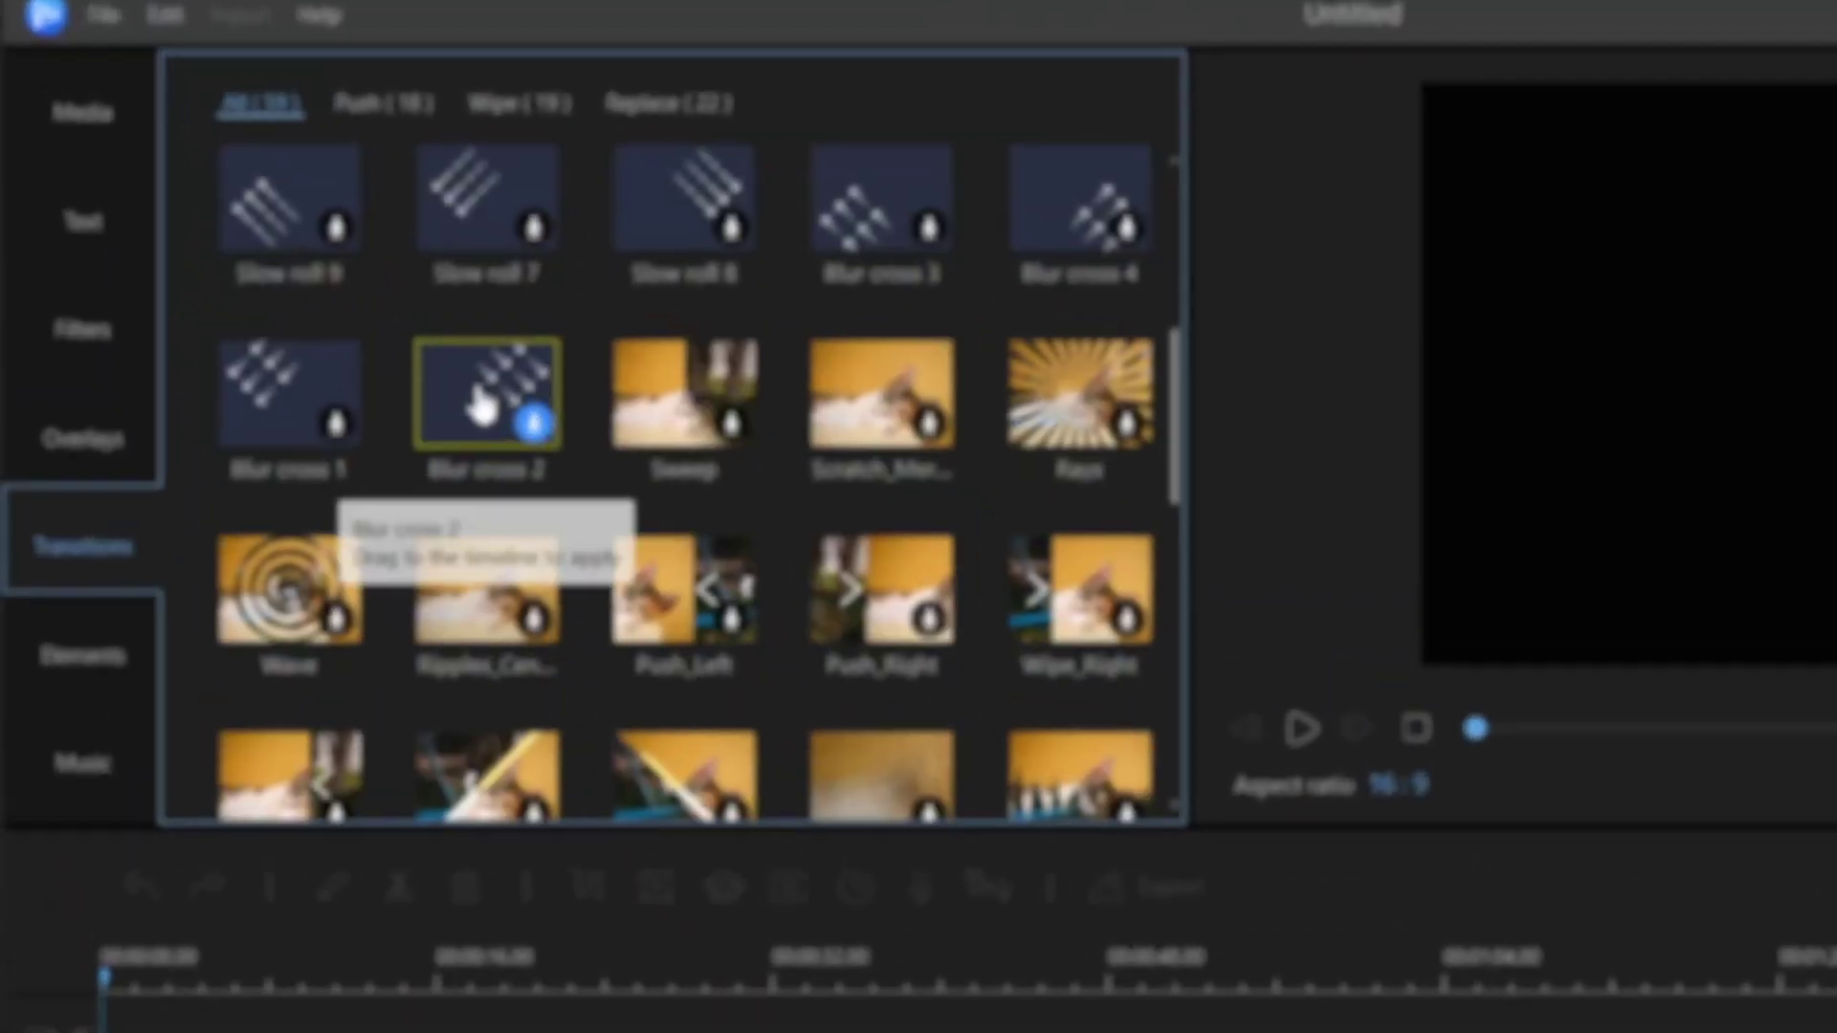
{"action": "scroll", "coordinate": [483, 407], "scroll_direction": "up", "scroll_amount": 8}
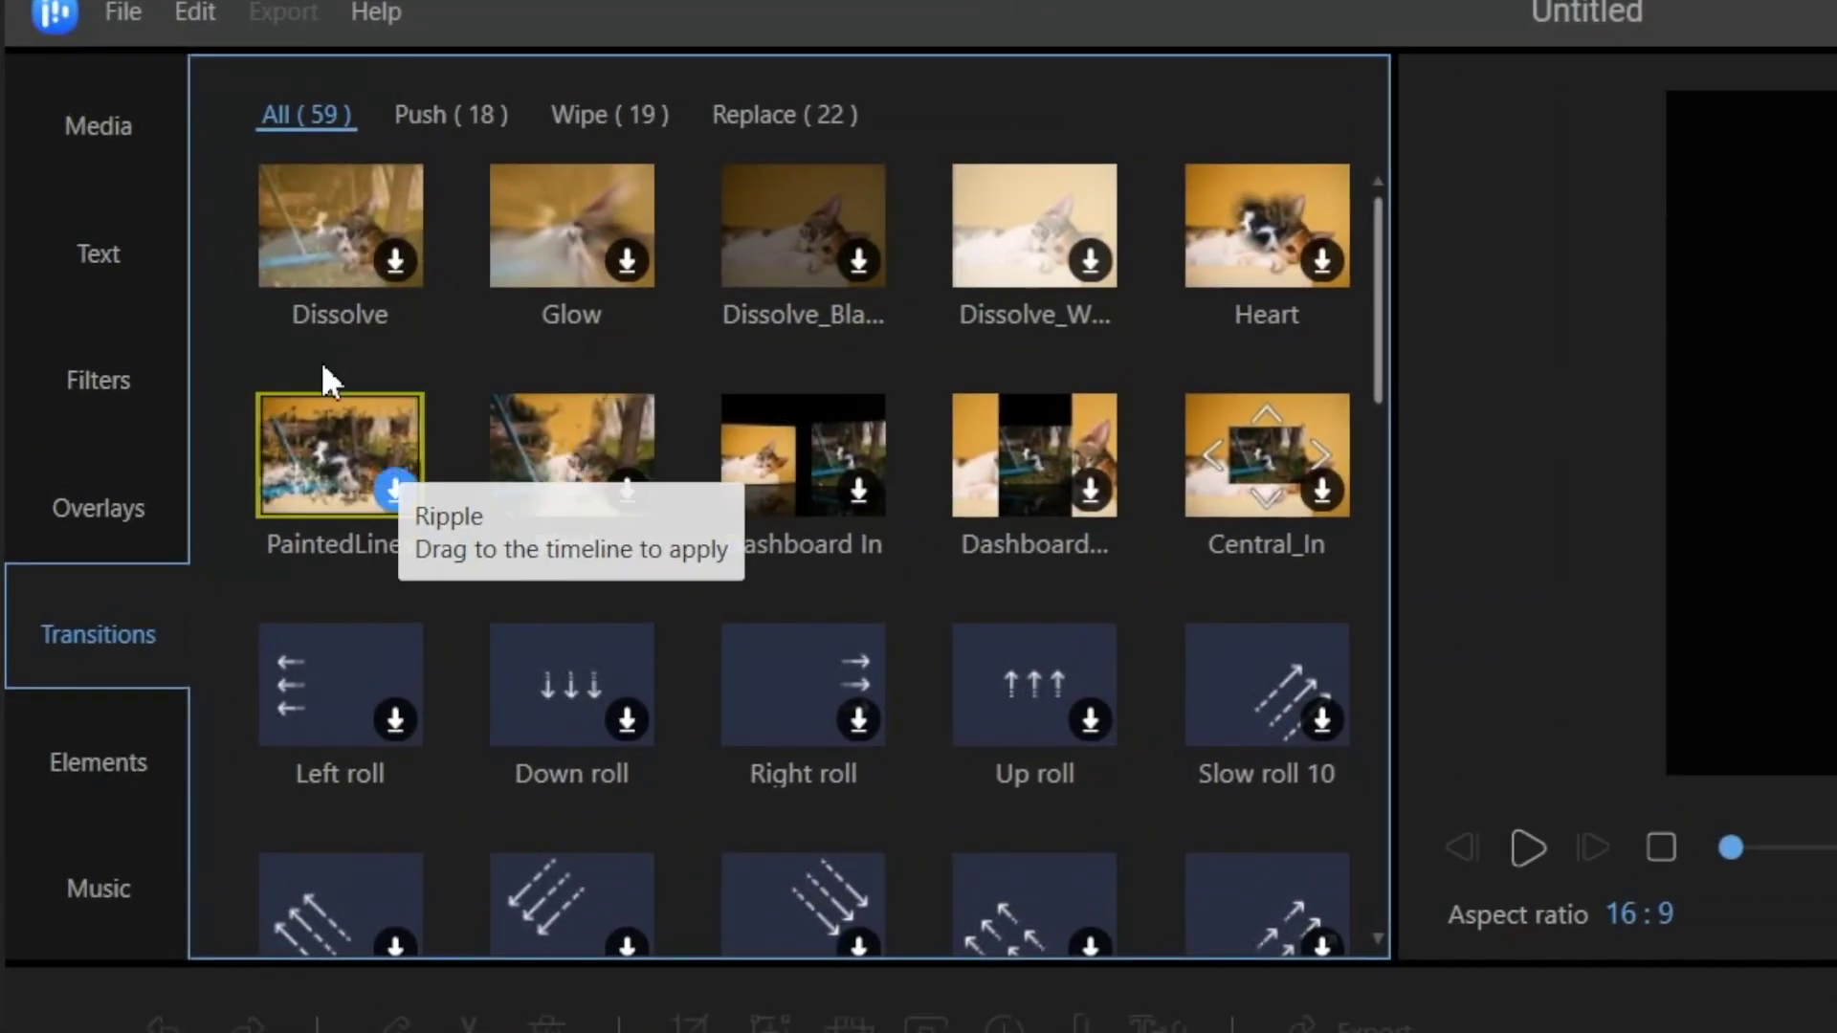
Browse the Overlays, Elements and Music libraries, then open the File menu.
{"action": "left_click", "coordinate": [143, 409]}
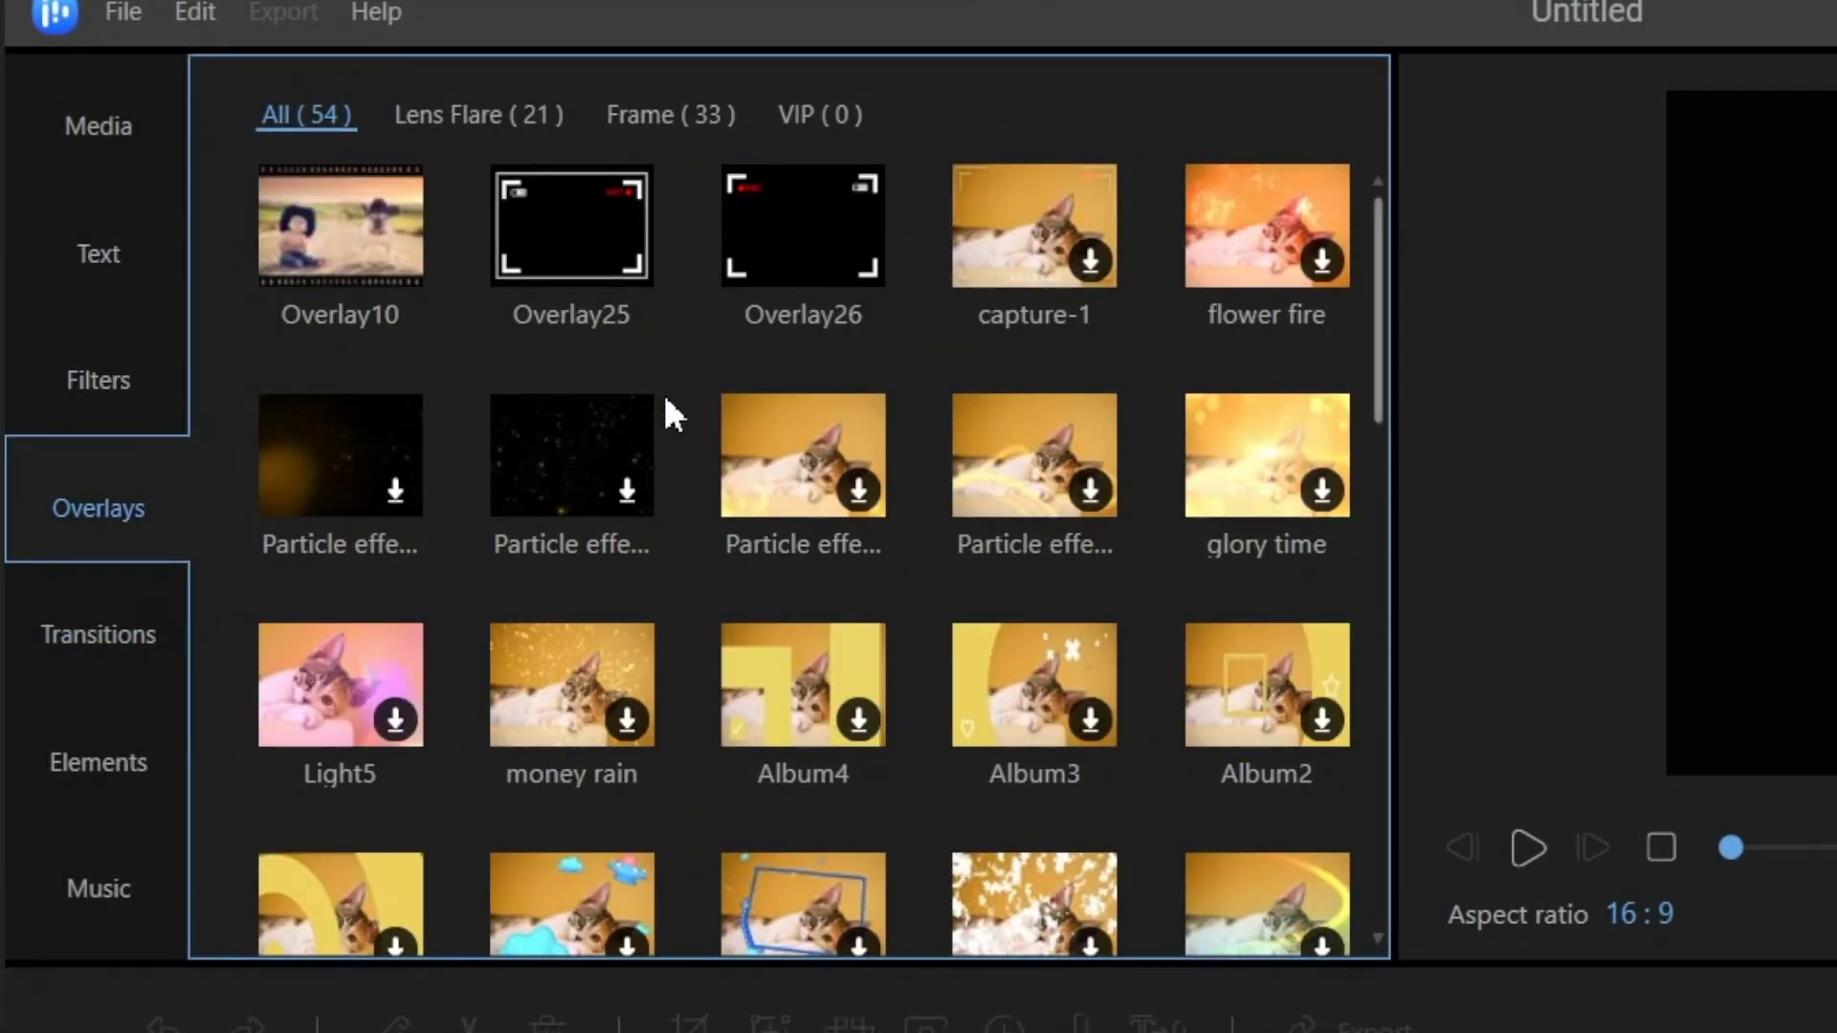
{"action": "left_click", "coordinate": [151, 758]}
{"action": "scroll", "coordinate": [466, 594], "scroll_direction": "down", "scroll_amount": 15}
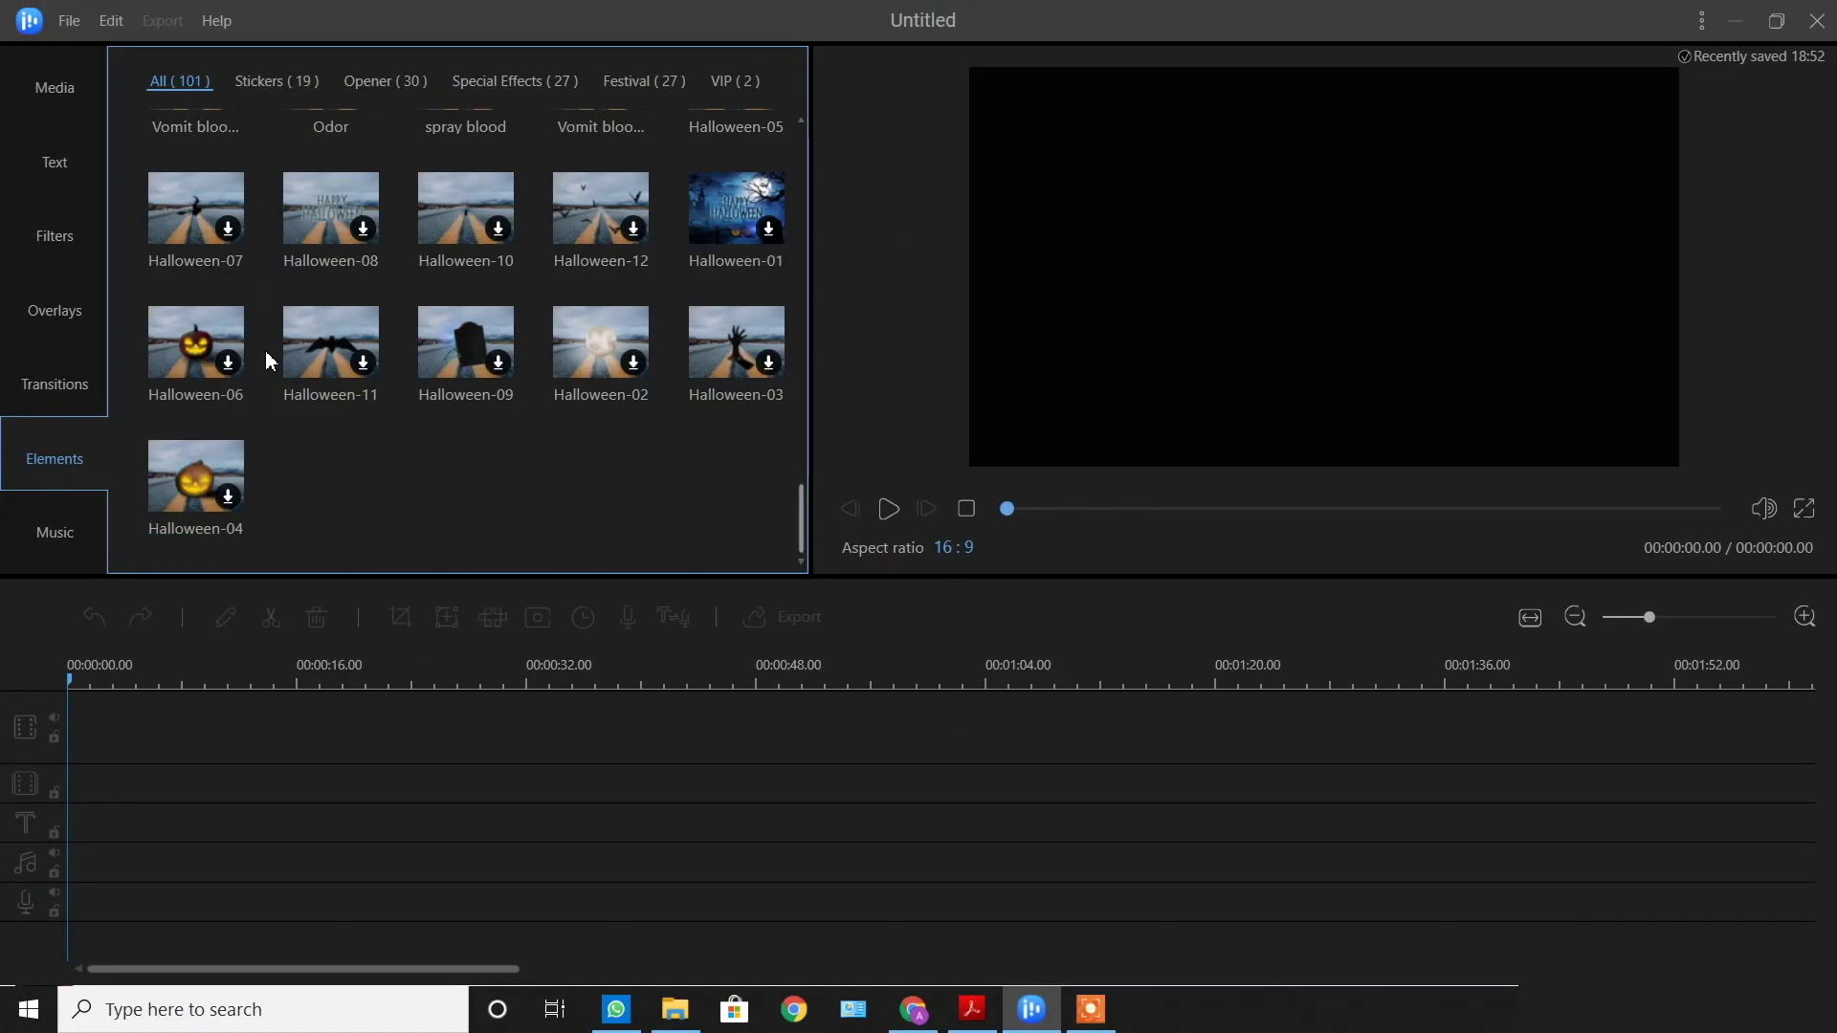
{"action": "scroll", "coordinate": [266, 350], "scroll_direction": "up", "scroll_amount": 12}
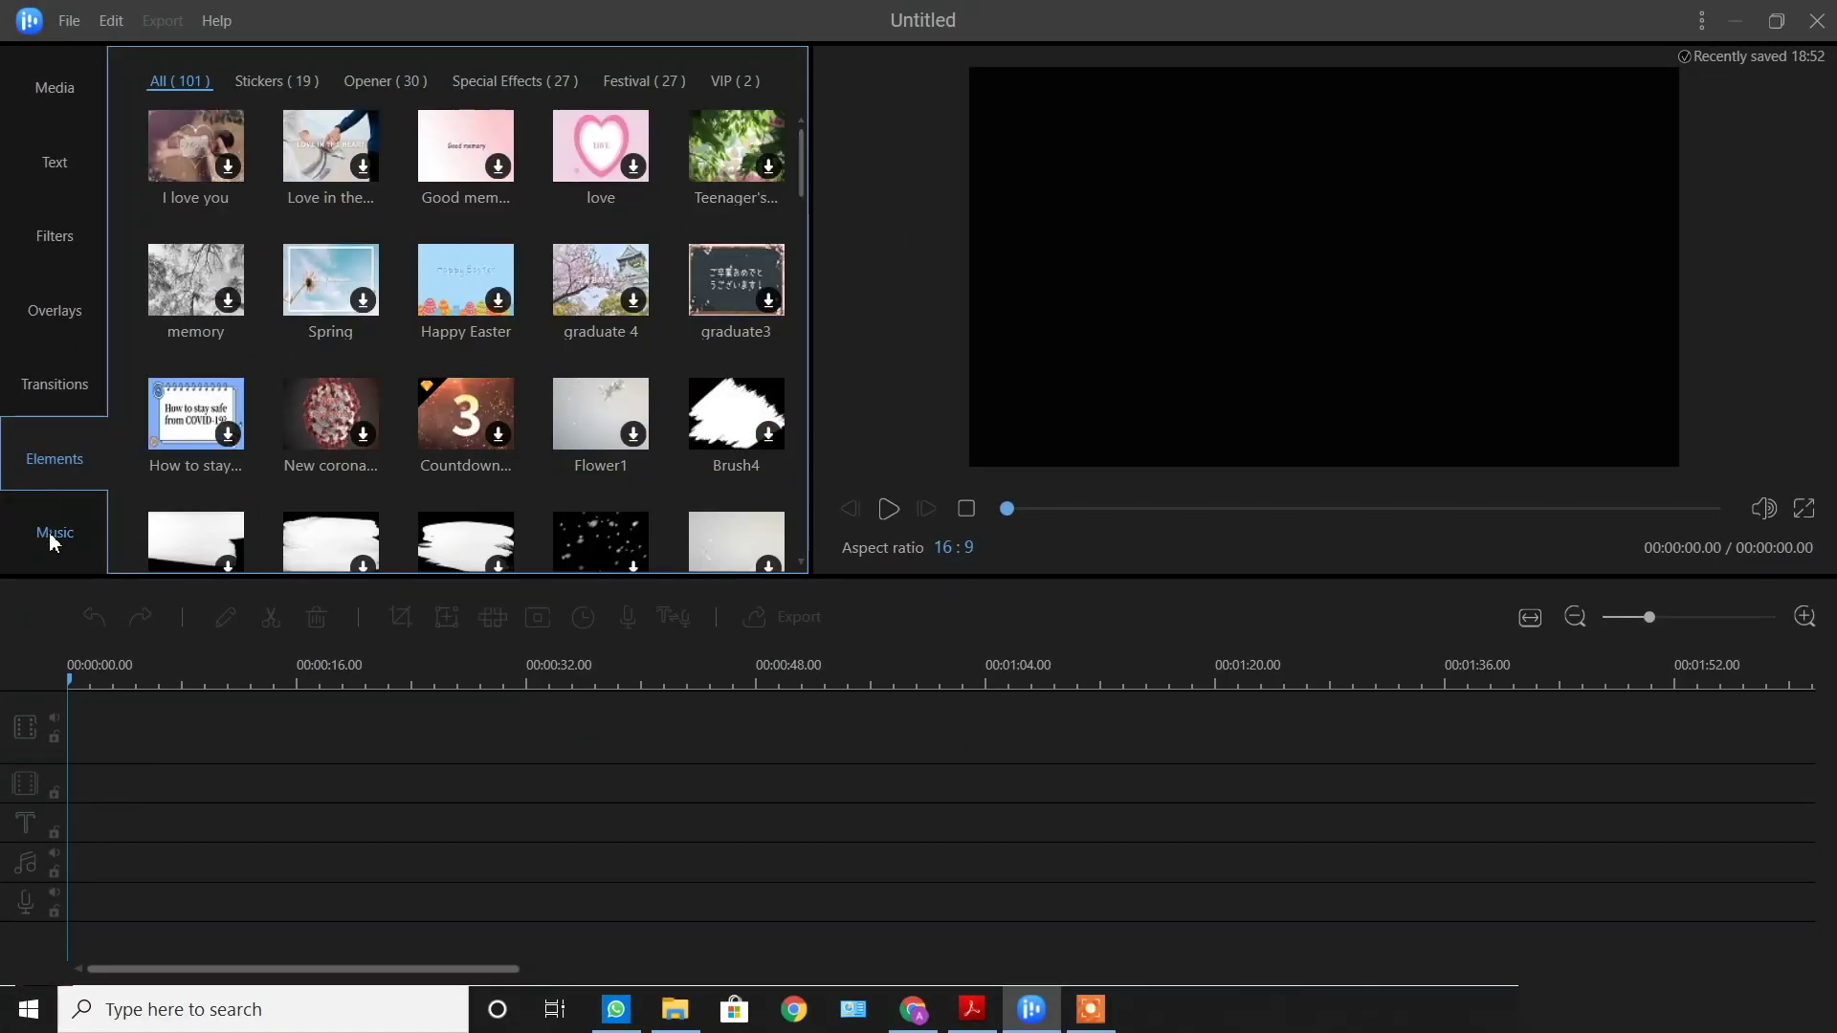
{"action": "left_click", "coordinate": [52, 536]}
{"action": "scroll", "coordinate": [433, 335], "scroll_direction": "down", "scroll_amount": 10}
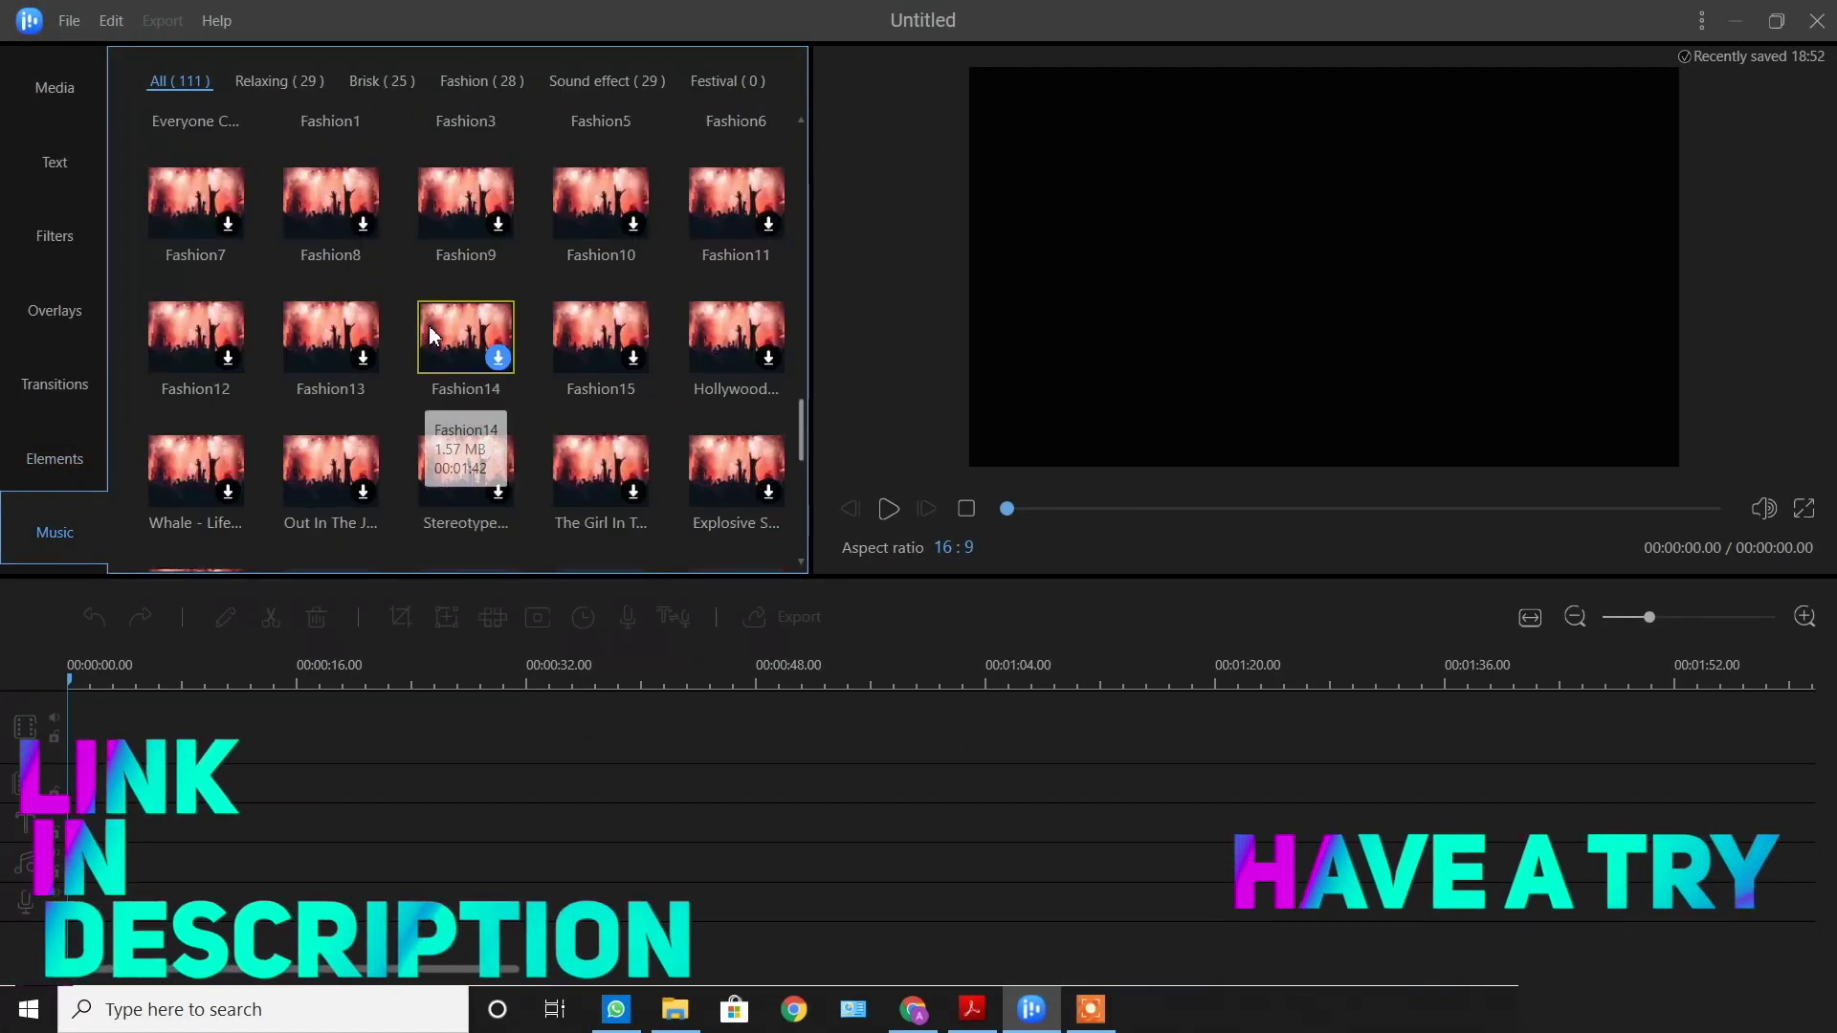
{"action": "scroll", "coordinate": [431, 335], "scroll_direction": "up", "scroll_amount": 10}
{"action": "left_click", "coordinate": [70, 21]}
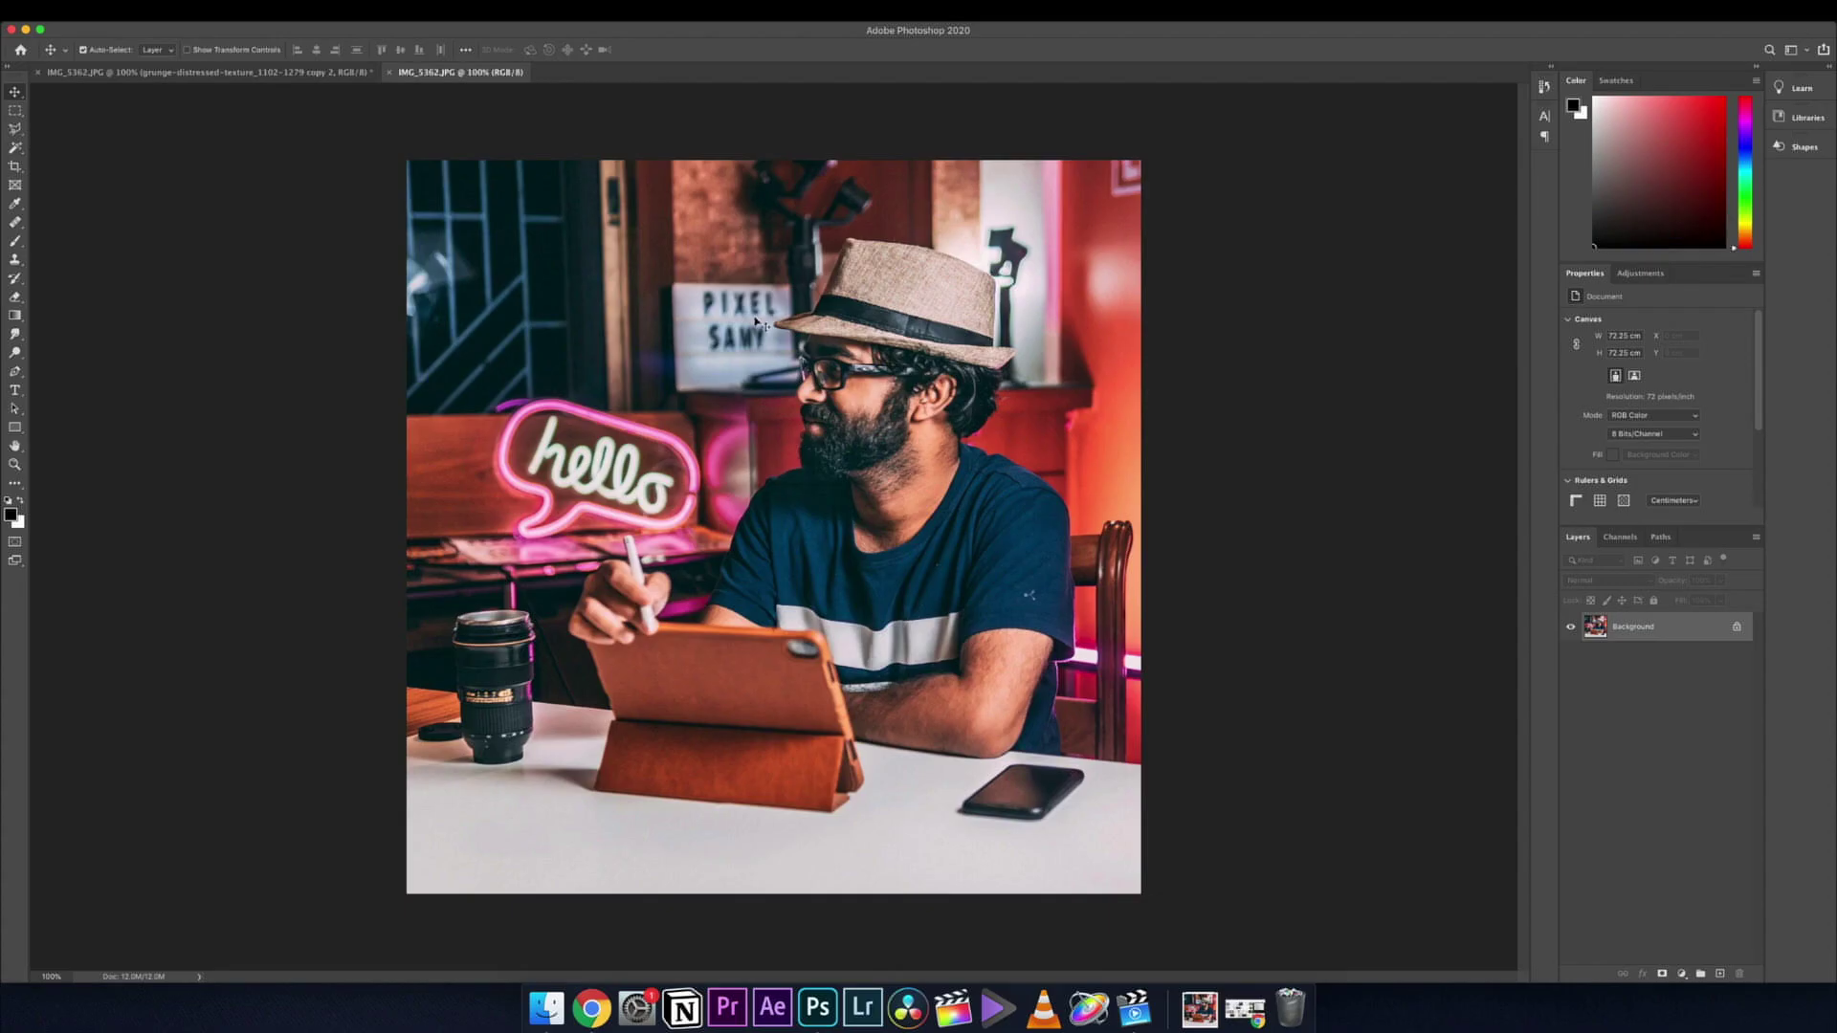
Place textures_gluedpaper_main02.jpg, stretch it over the whole canvas, and set it to Multiply.
{"action": "left_click", "coordinate": [547, 1006]}
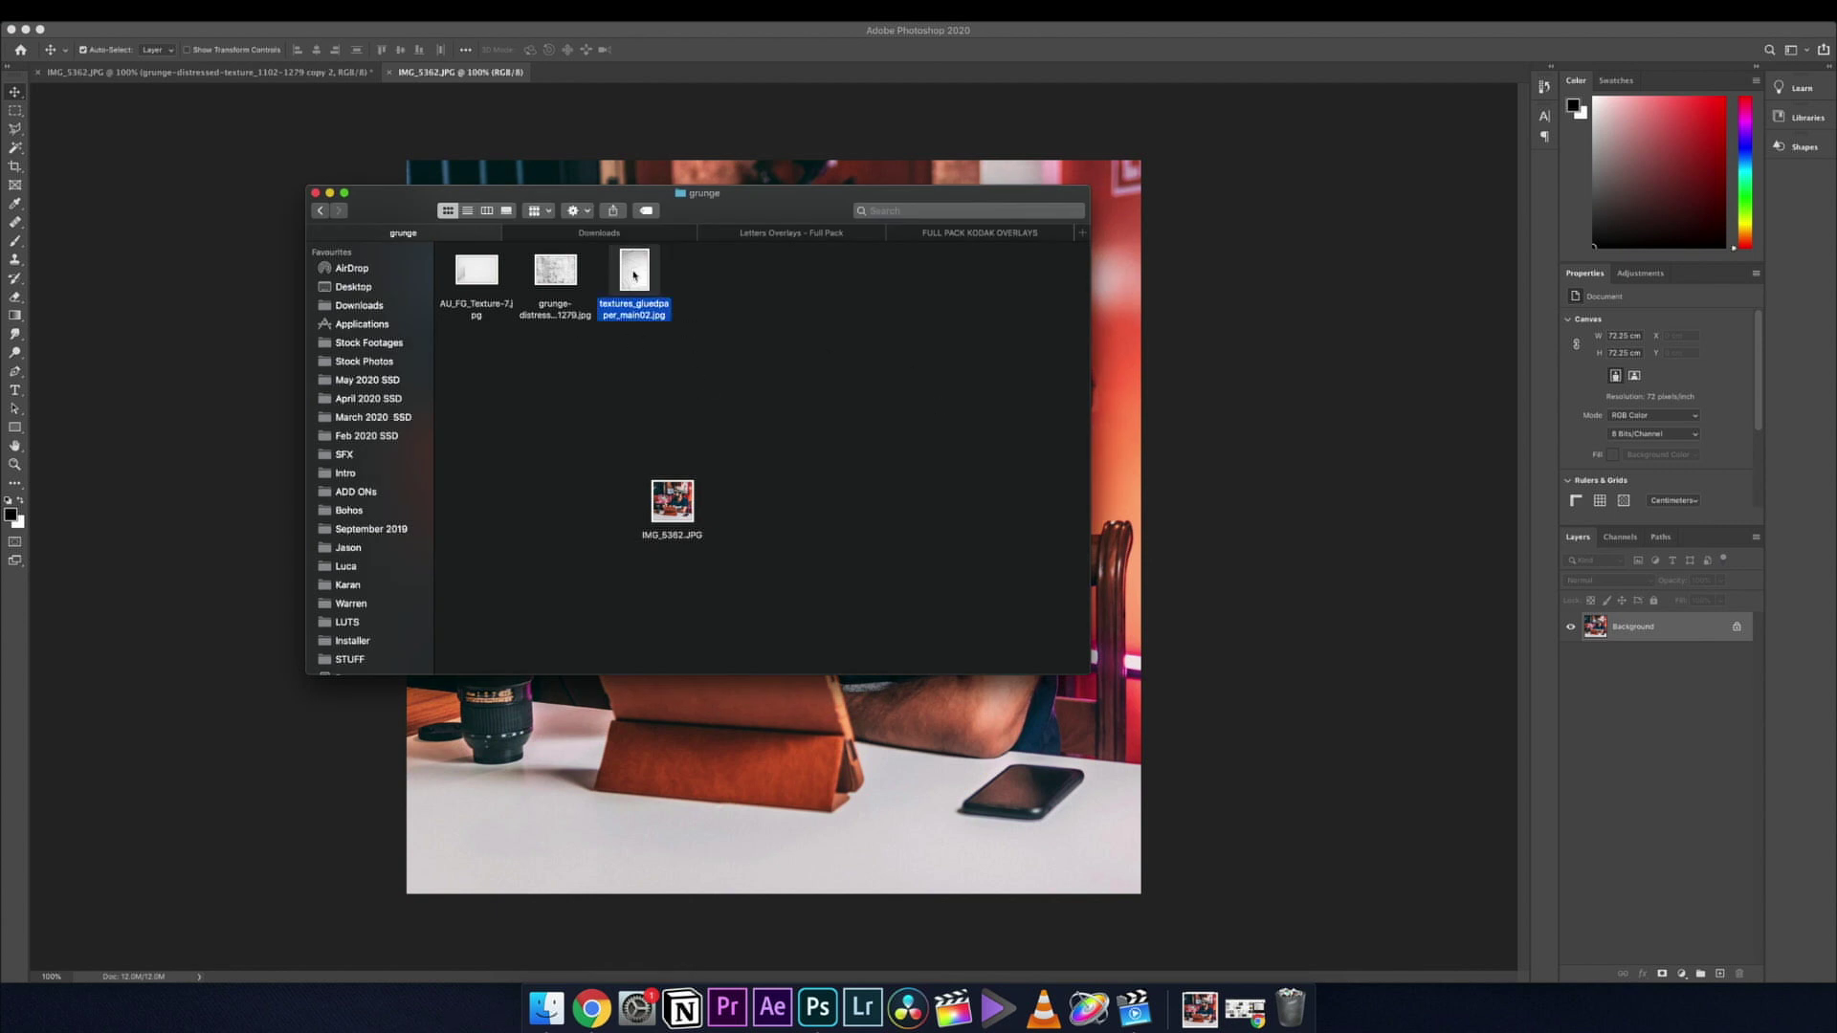
{"action": "key", "text": "space"}
{"action": "key", "text": "space"}
{"action": "key", "text": "space"}
{"action": "key", "text": "space"}
{"action": "left_click_drag", "start_coordinate": [633, 278], "coordinate": [1107, 397]}
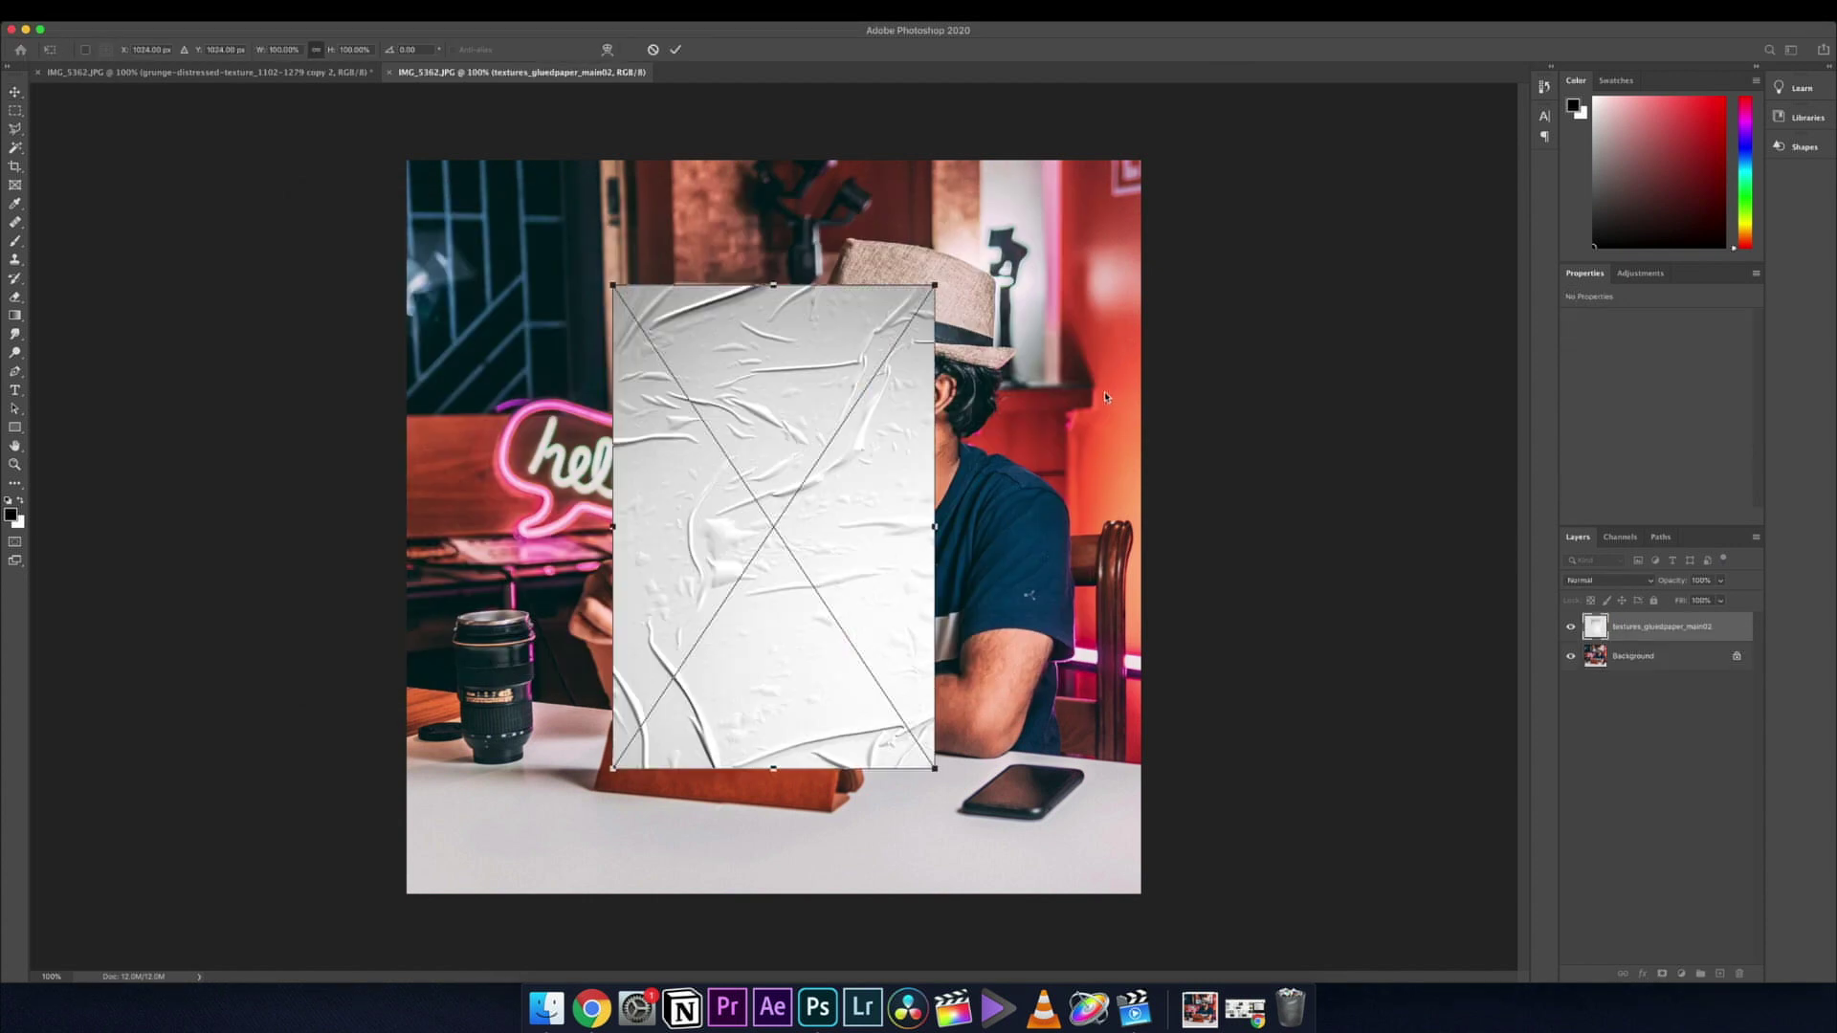
{"action": "left_click_drag", "start_coordinate": [773, 285], "coordinate": [775, 161]}
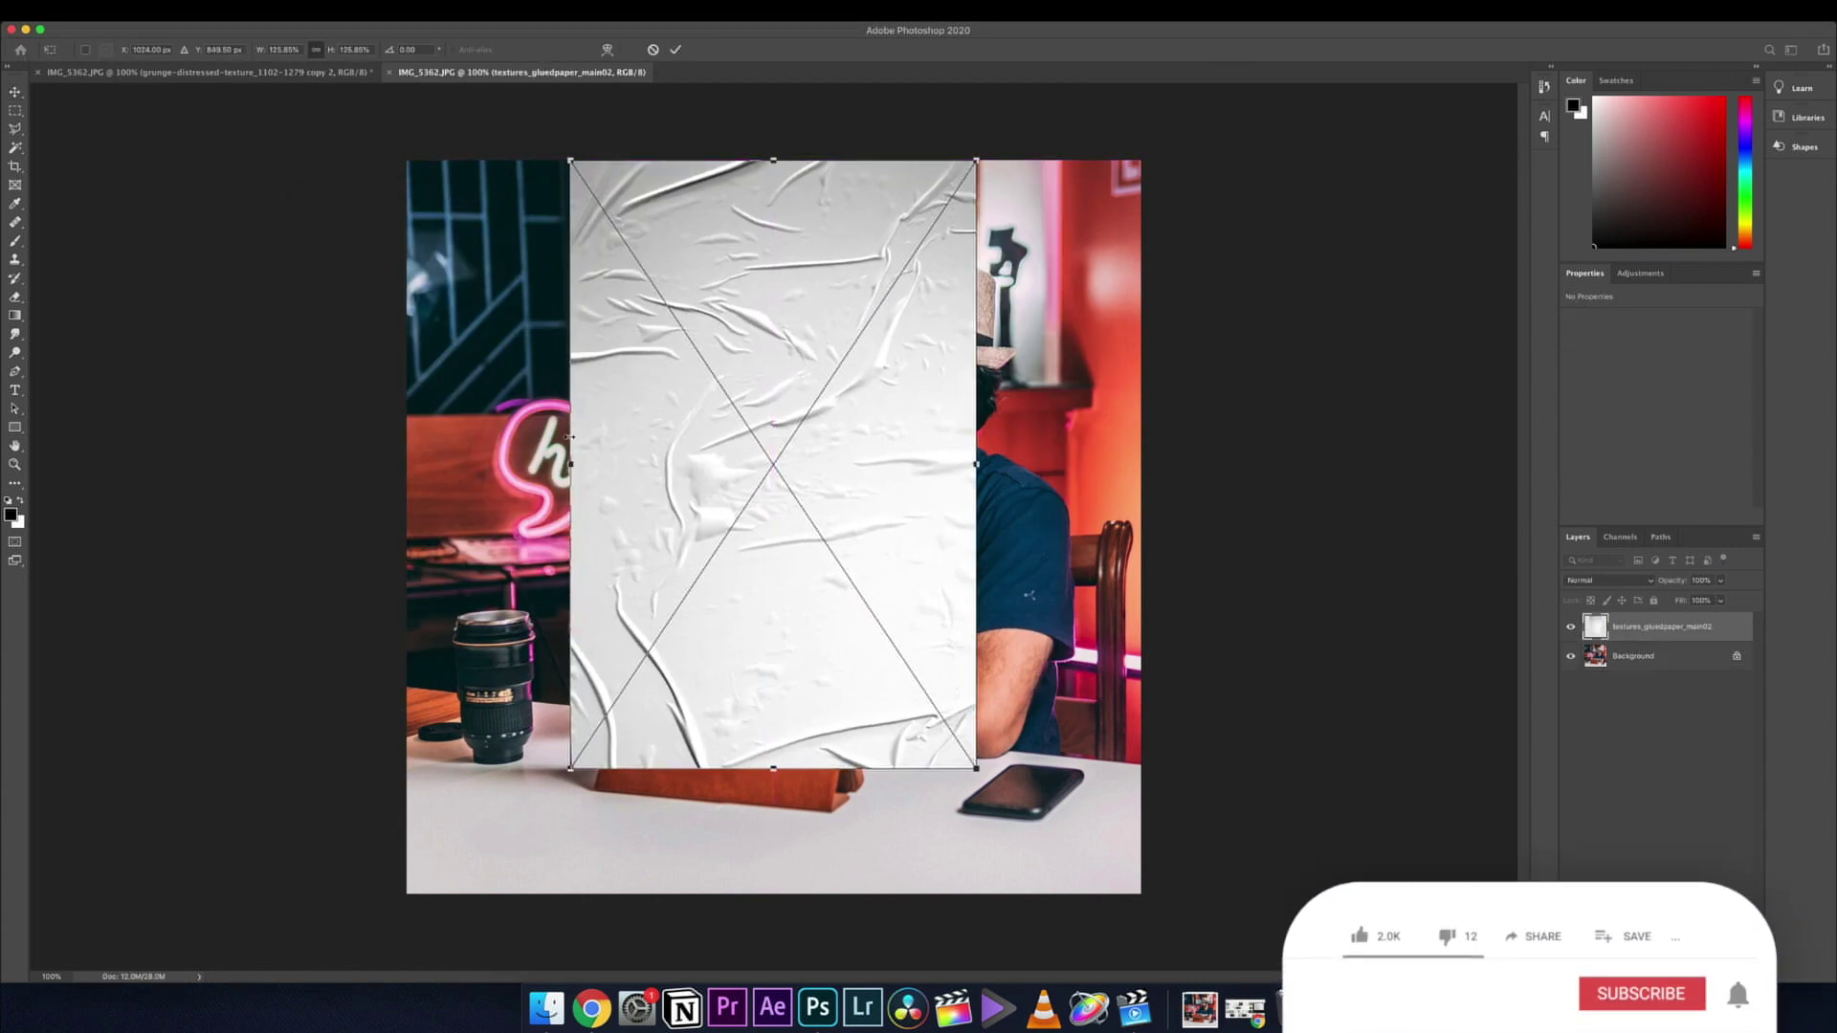
{"action": "left_click_drag", "start_coordinate": [570, 437], "coordinate": [409, 464]}
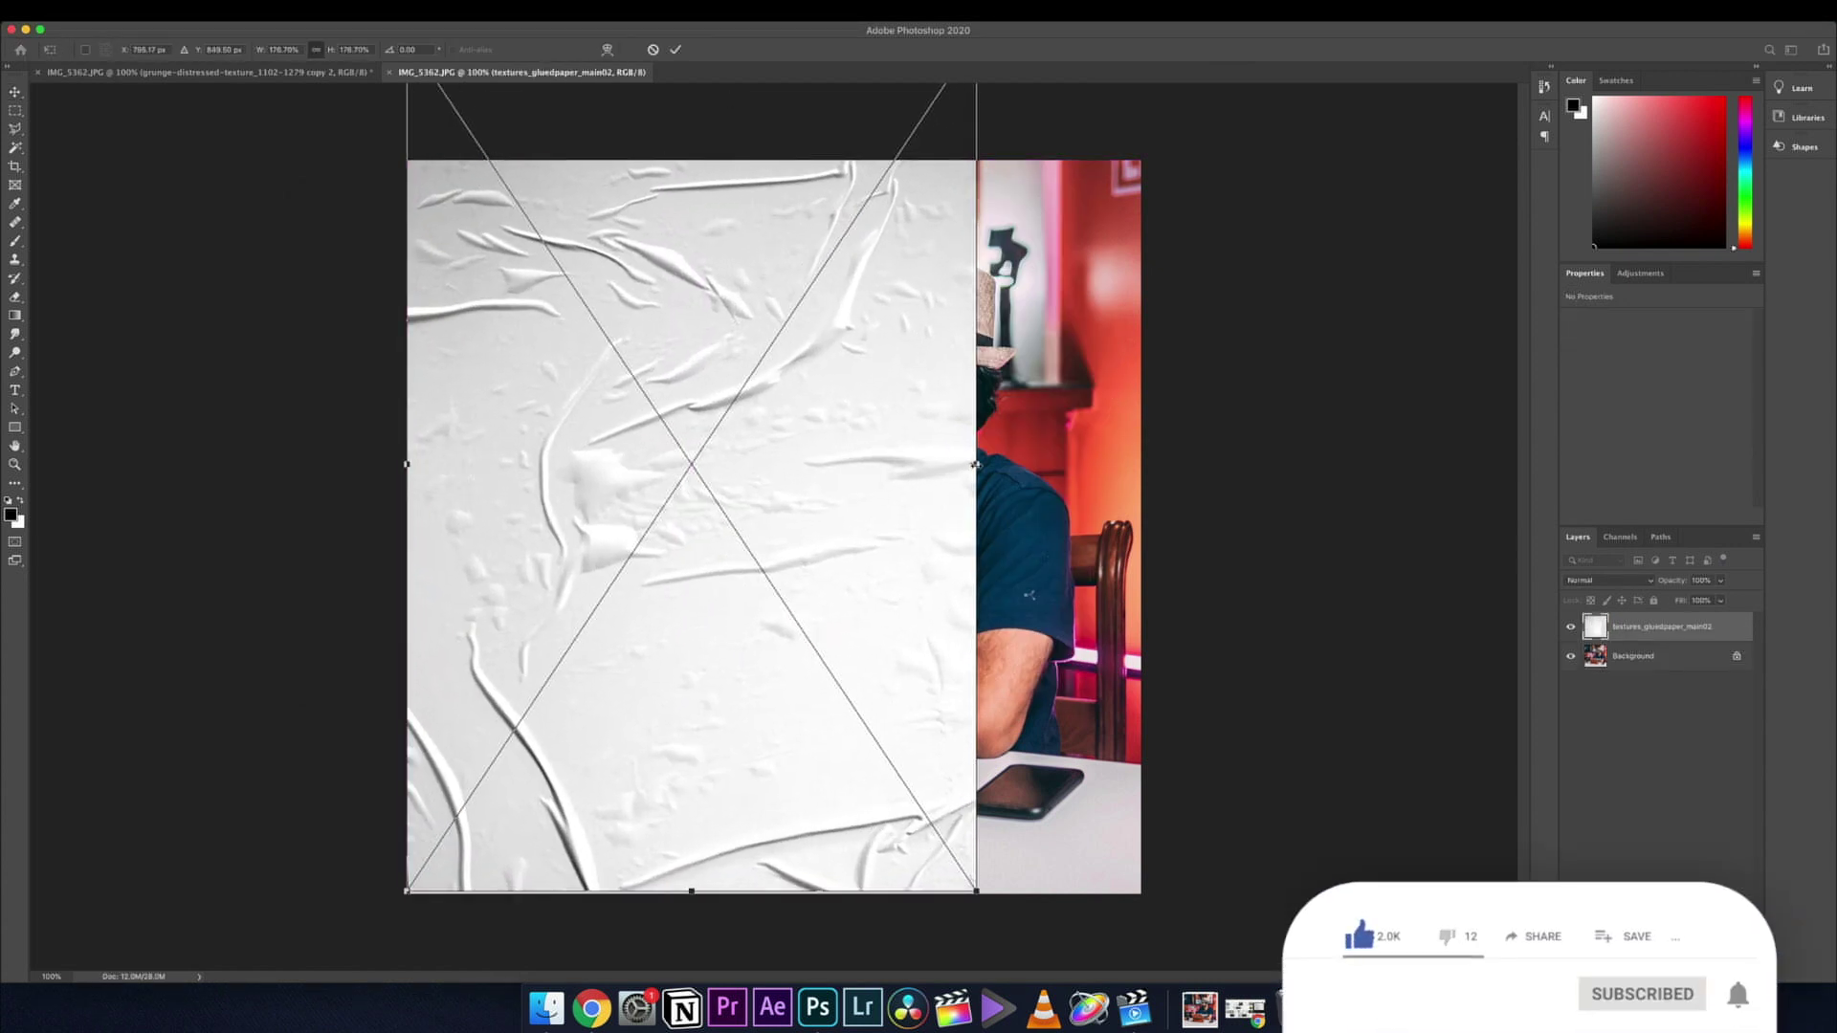
{"action": "left_click_drag", "start_coordinate": [976, 464], "coordinate": [971, 677]}
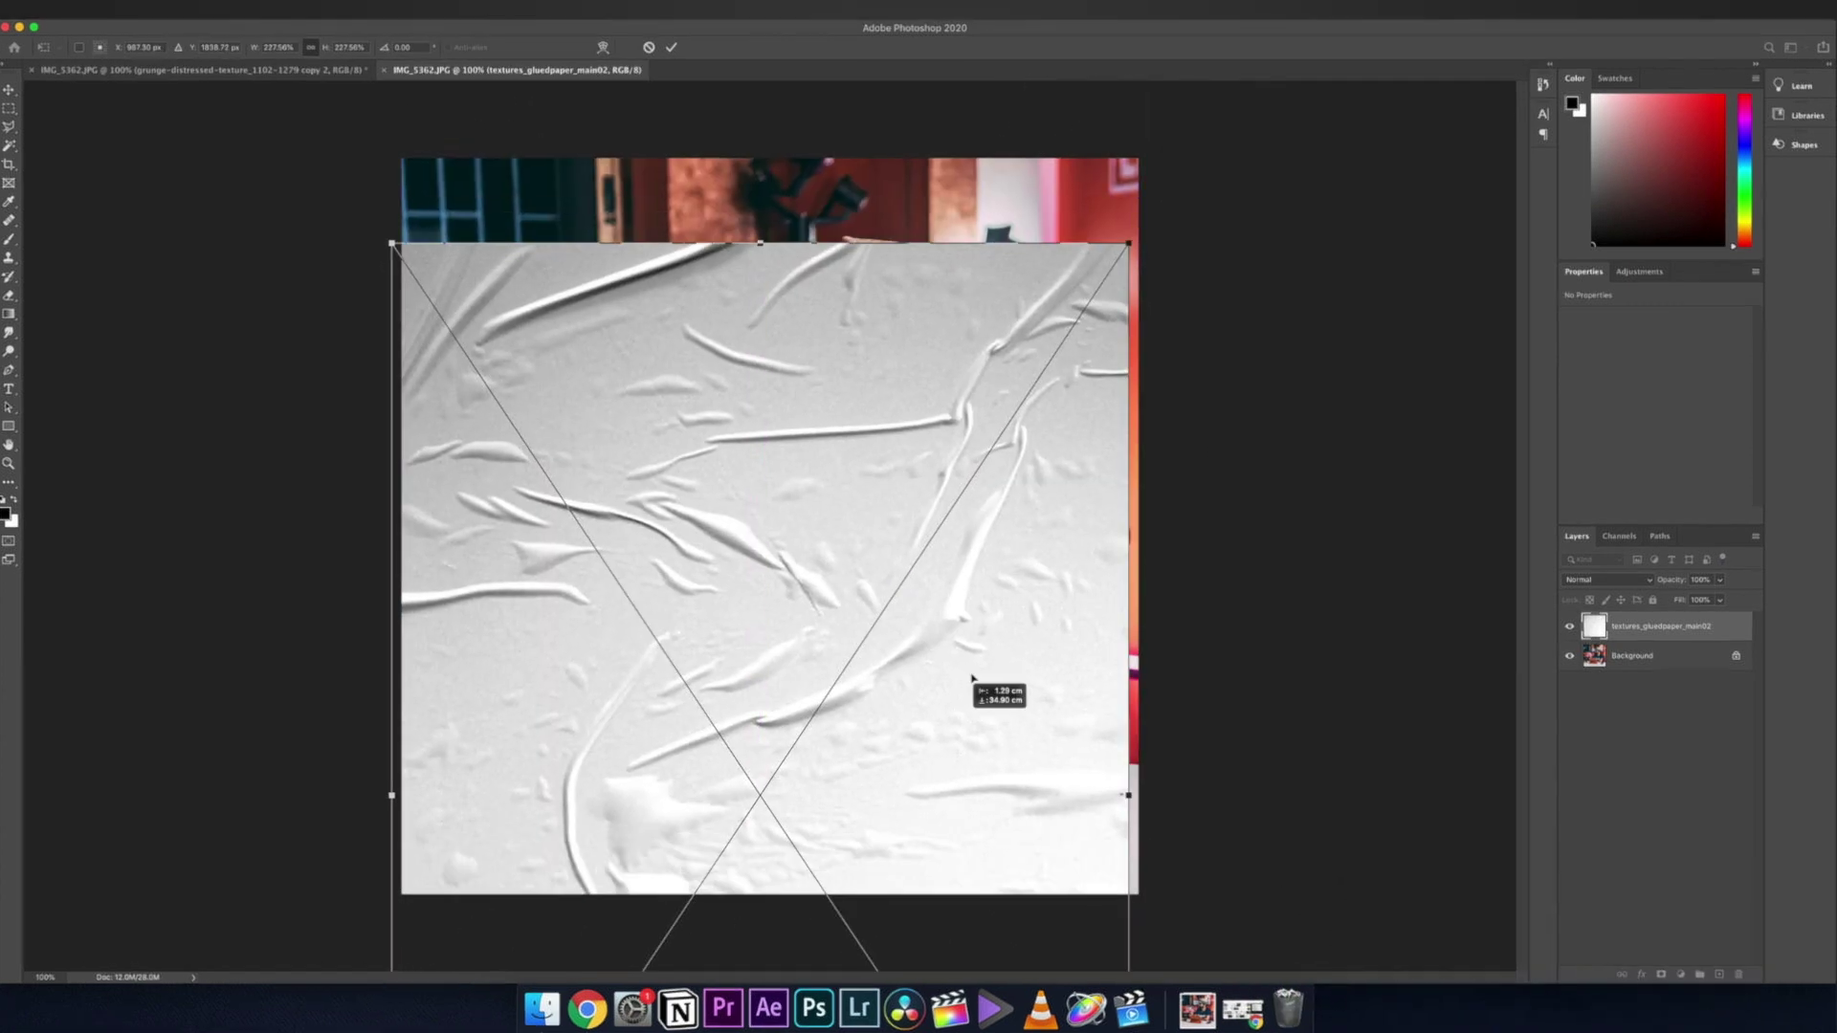
{"action": "key", "text": "Return"}
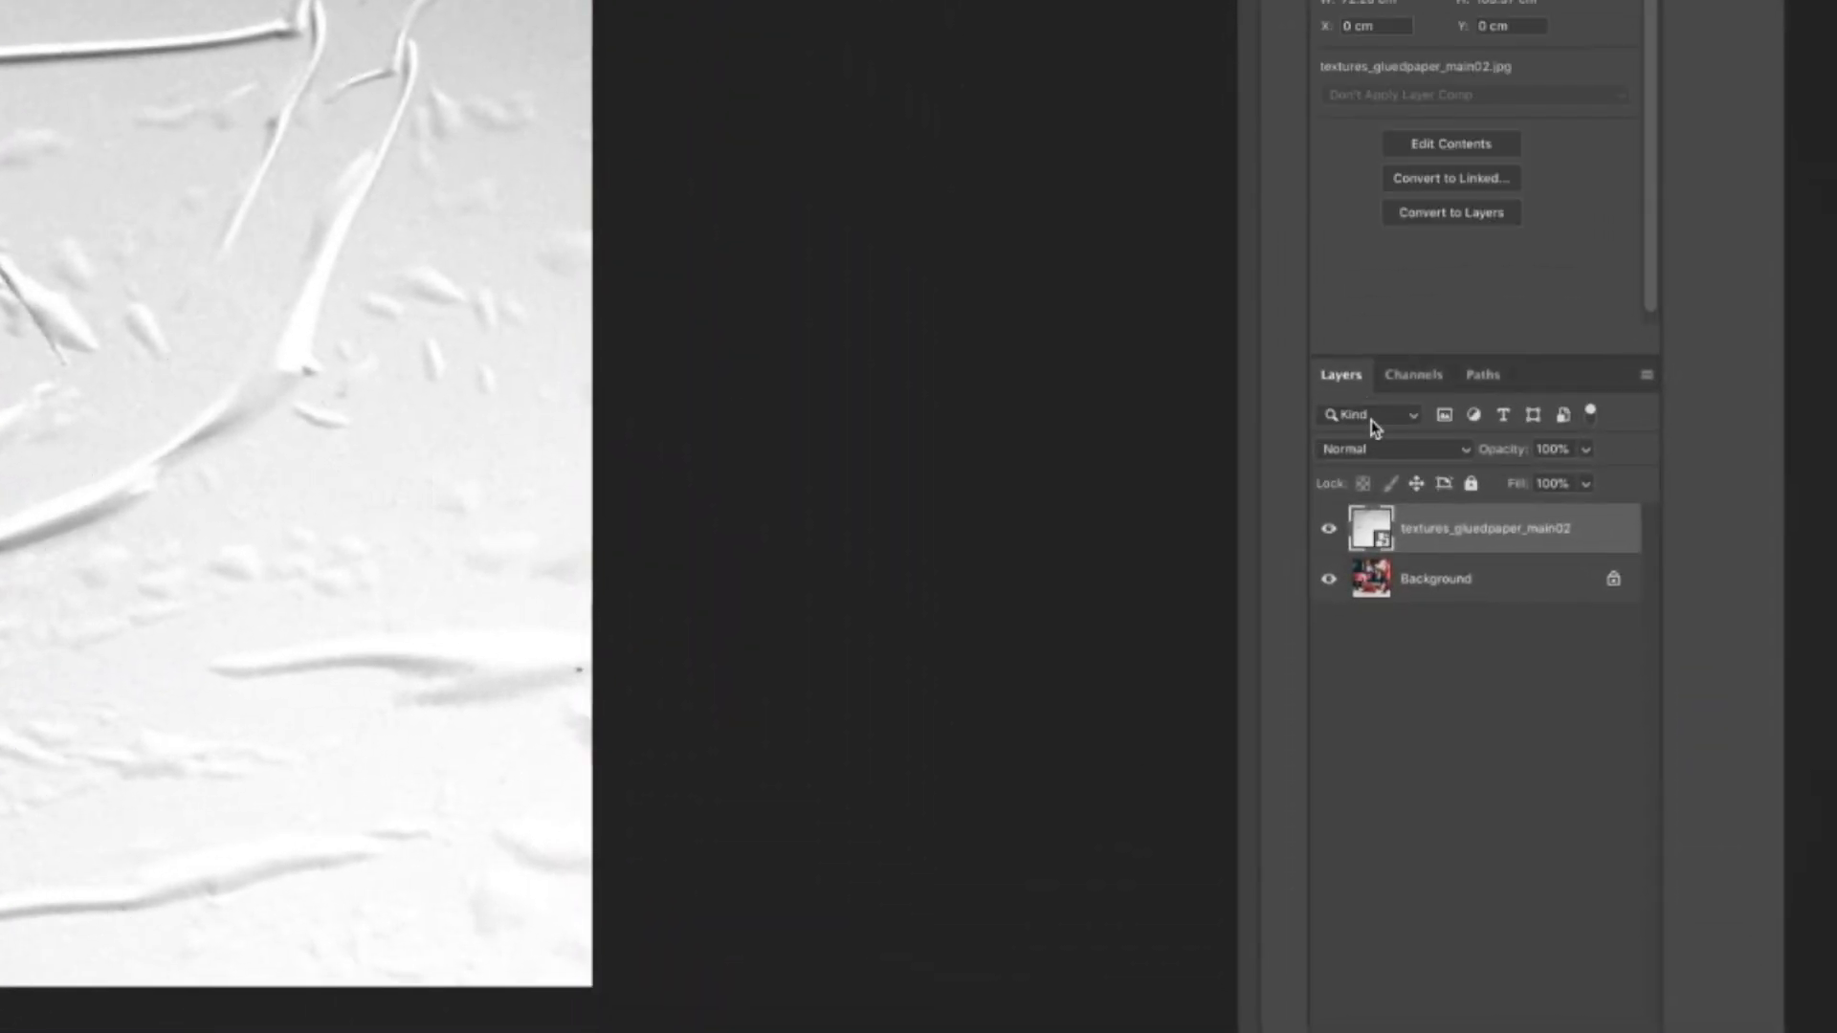
{"action": "left_click", "coordinate": [1375, 450]}
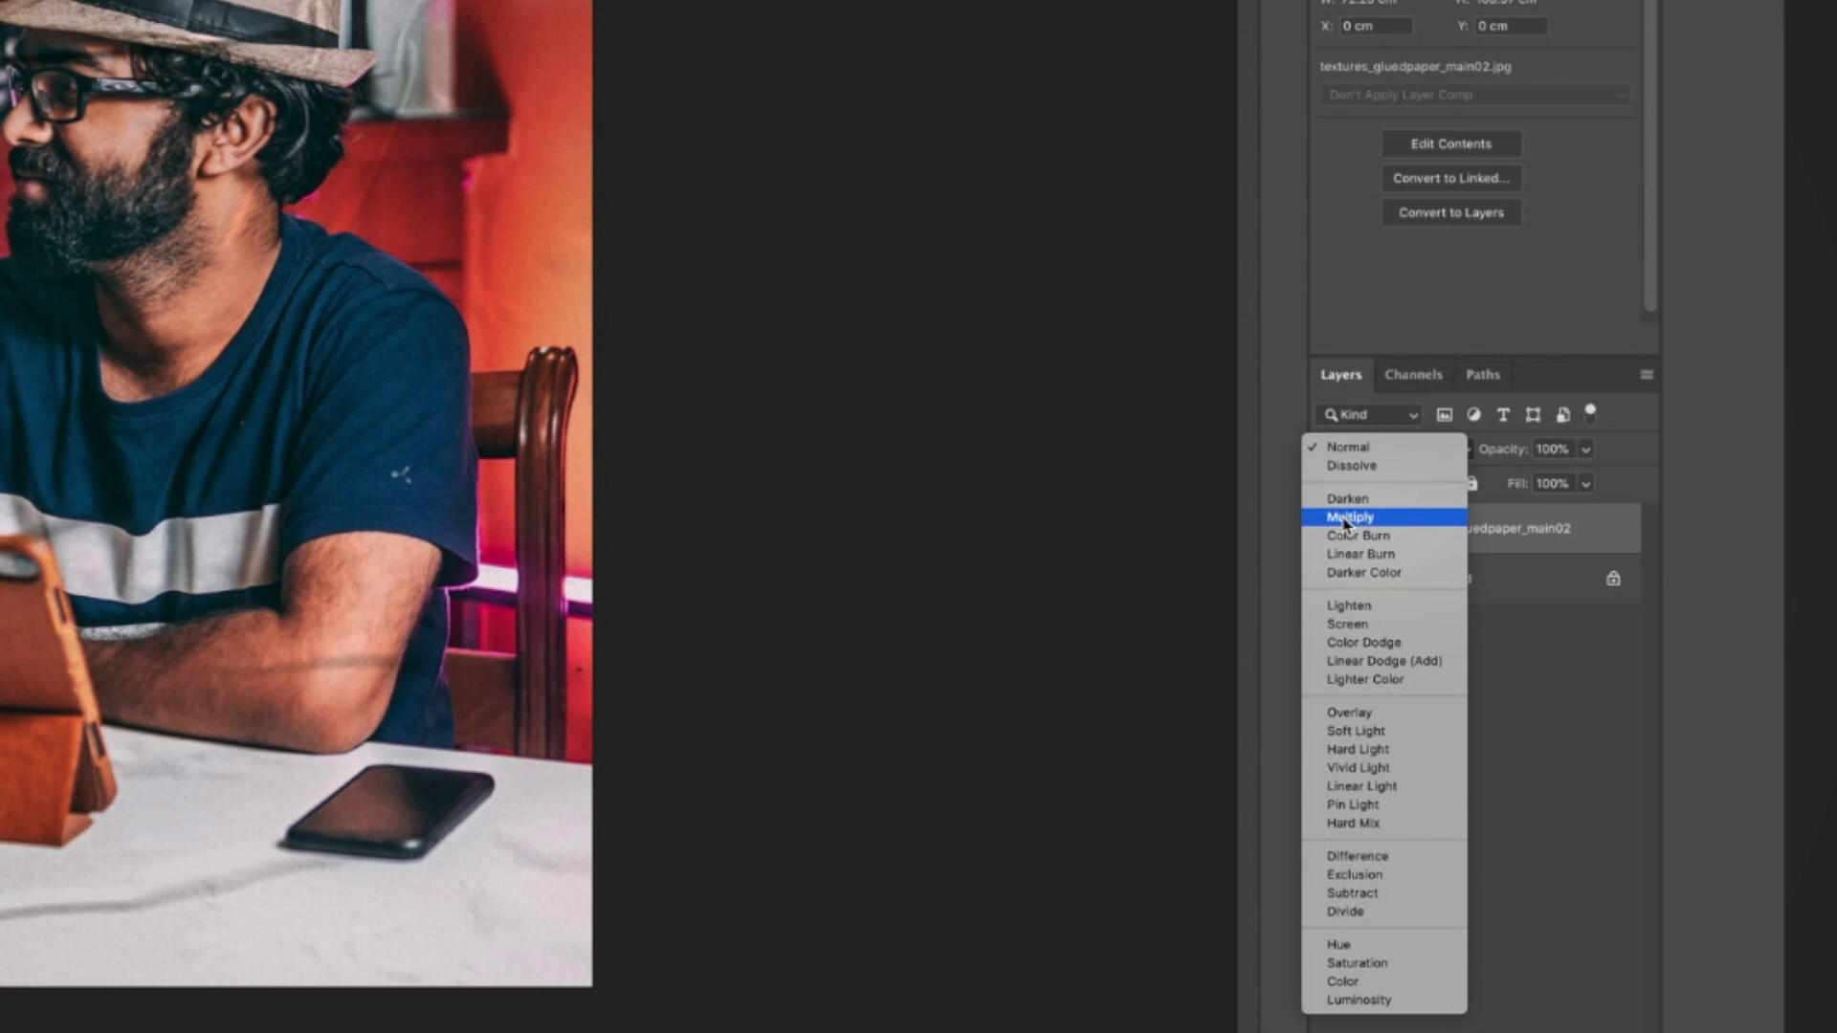
{"action": "left_click", "coordinate": [1345, 517]}
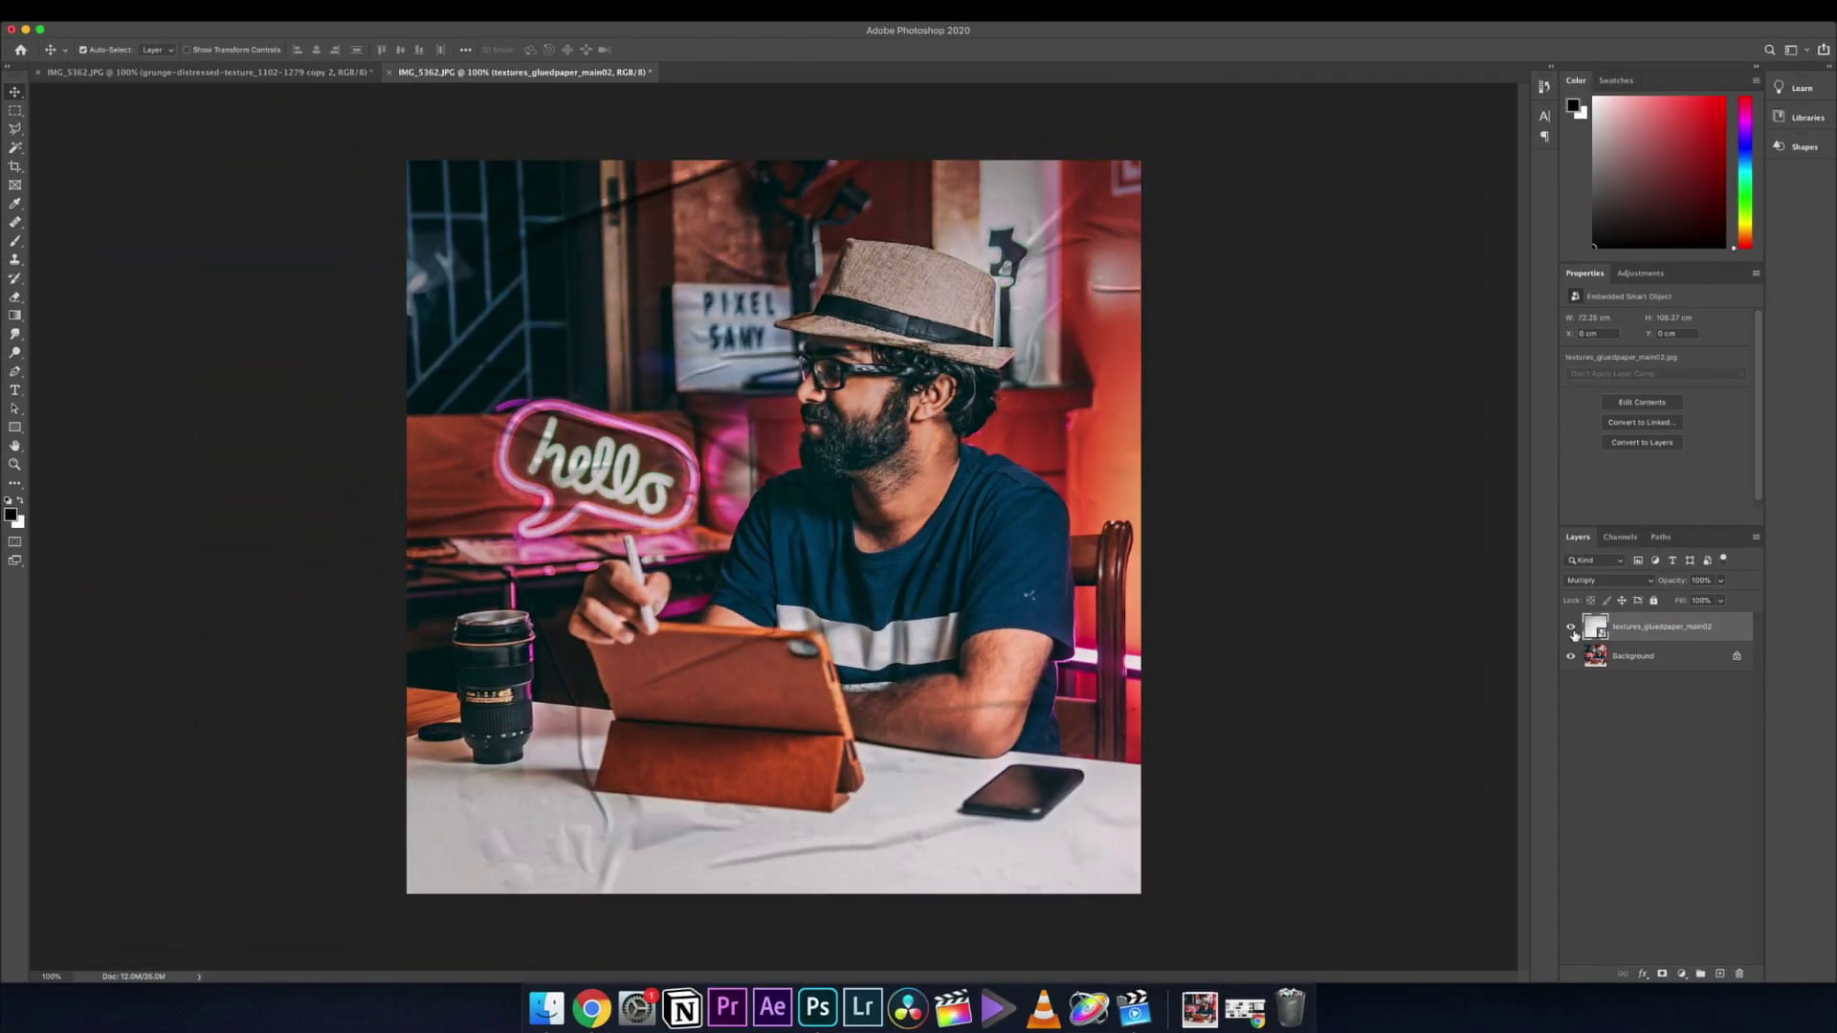
Place AU_FG_Texture-7.jpg on the portrait and enlarge it to cover the photo.
{"action": "left_click", "coordinate": [1572, 629]}
{"action": "left_click", "coordinate": [1572, 630]}
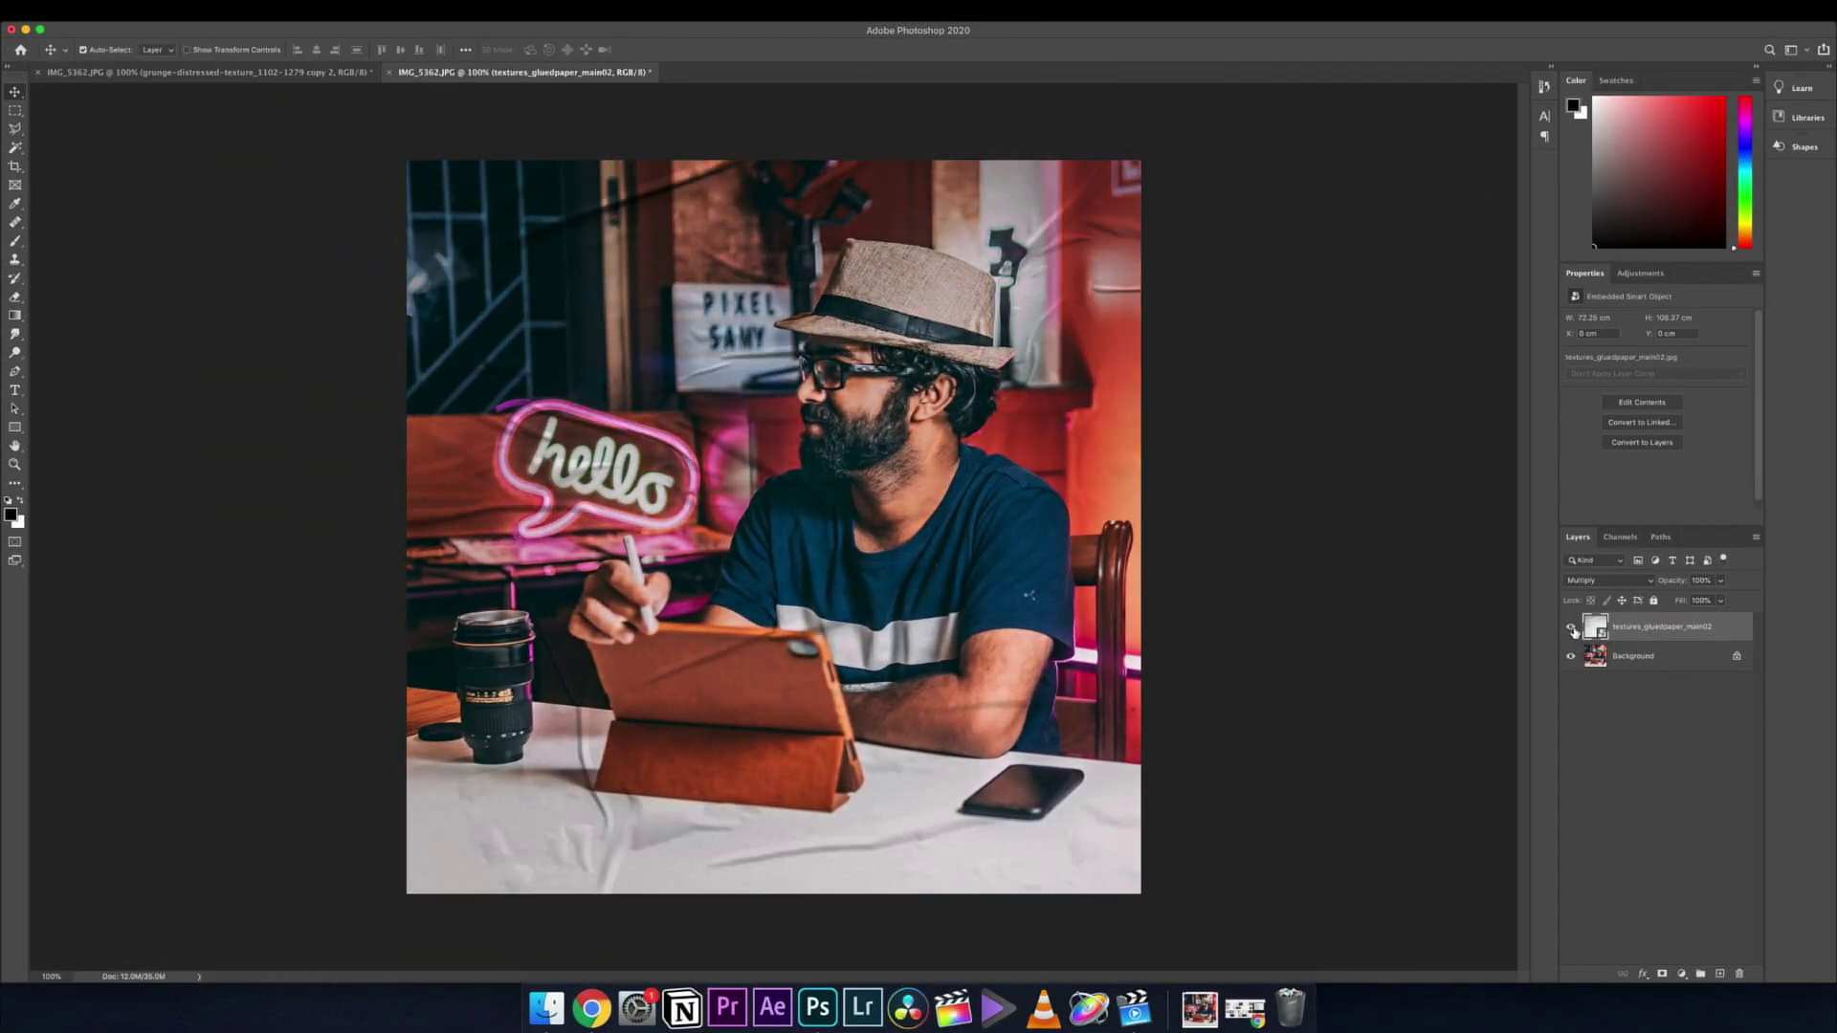
{"action": "left_click", "coordinate": [547, 1007]}
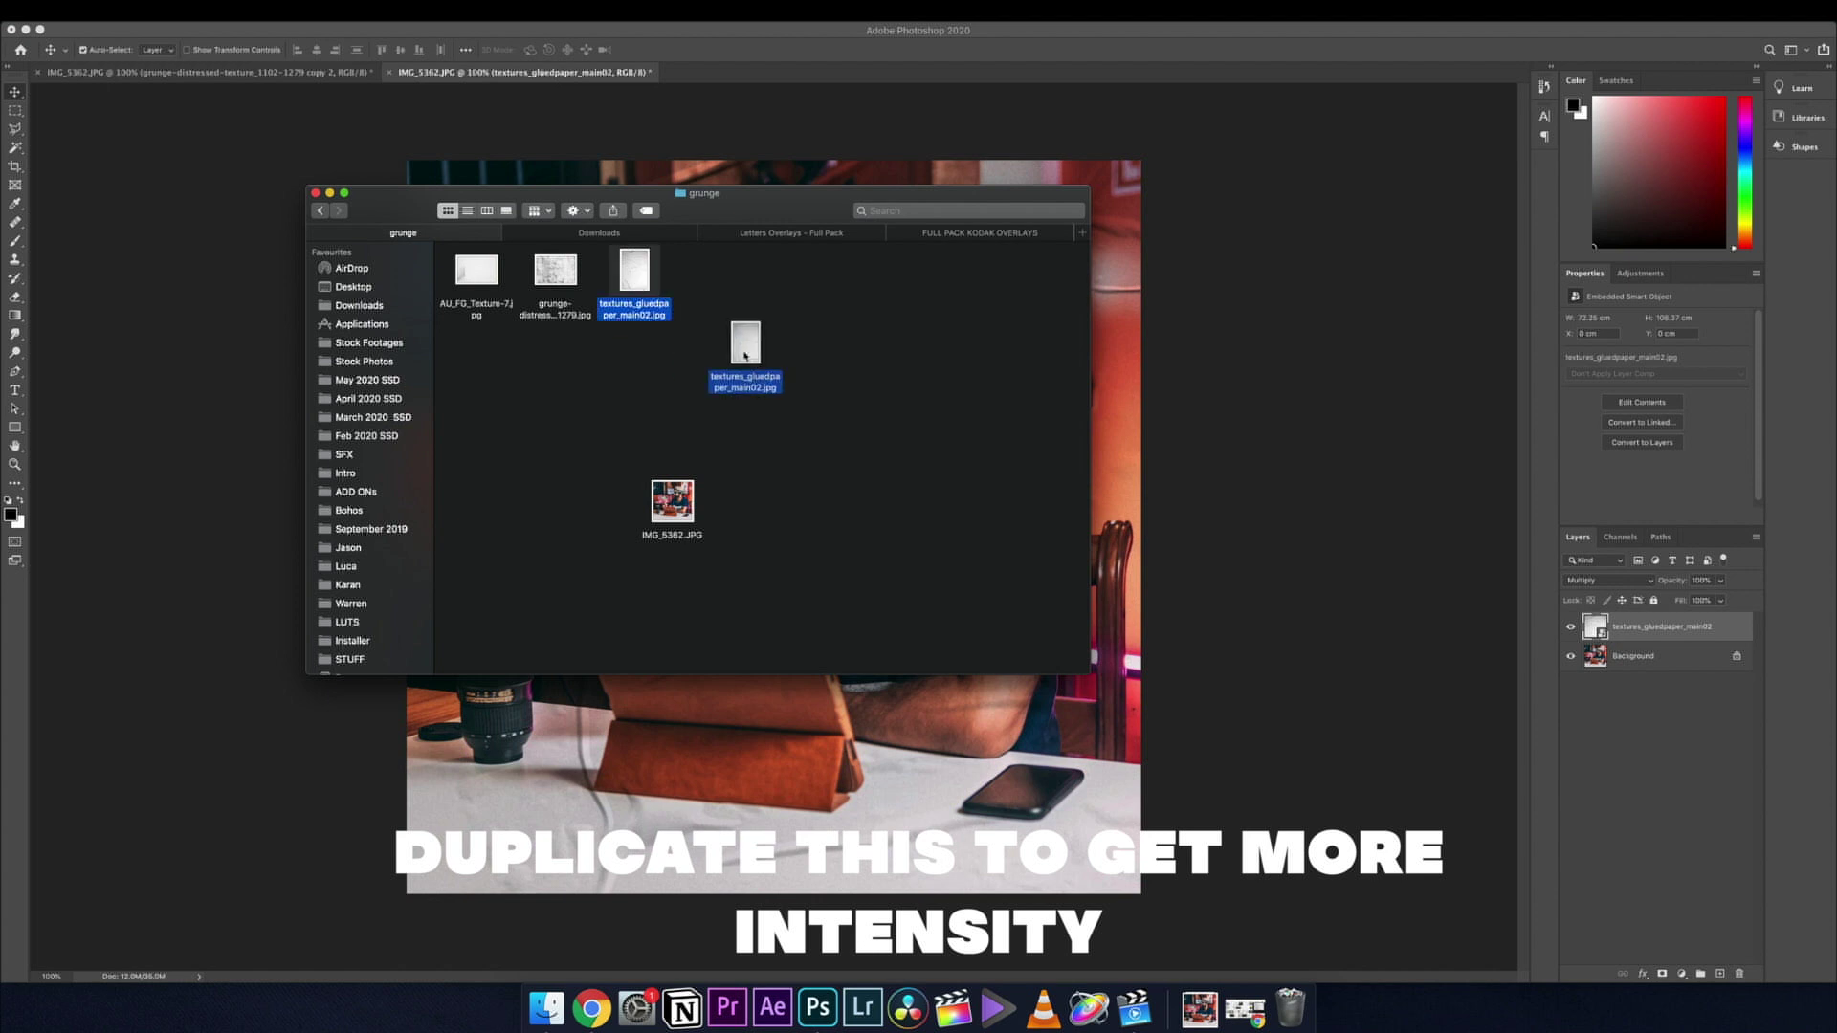
{"action": "left_click_drag", "start_coordinate": [745, 355], "coordinate": [745, 355]}
{"action": "left_click", "coordinate": [806, 342]}
{"action": "key", "text": "space"}
{"action": "key", "text": "space"}
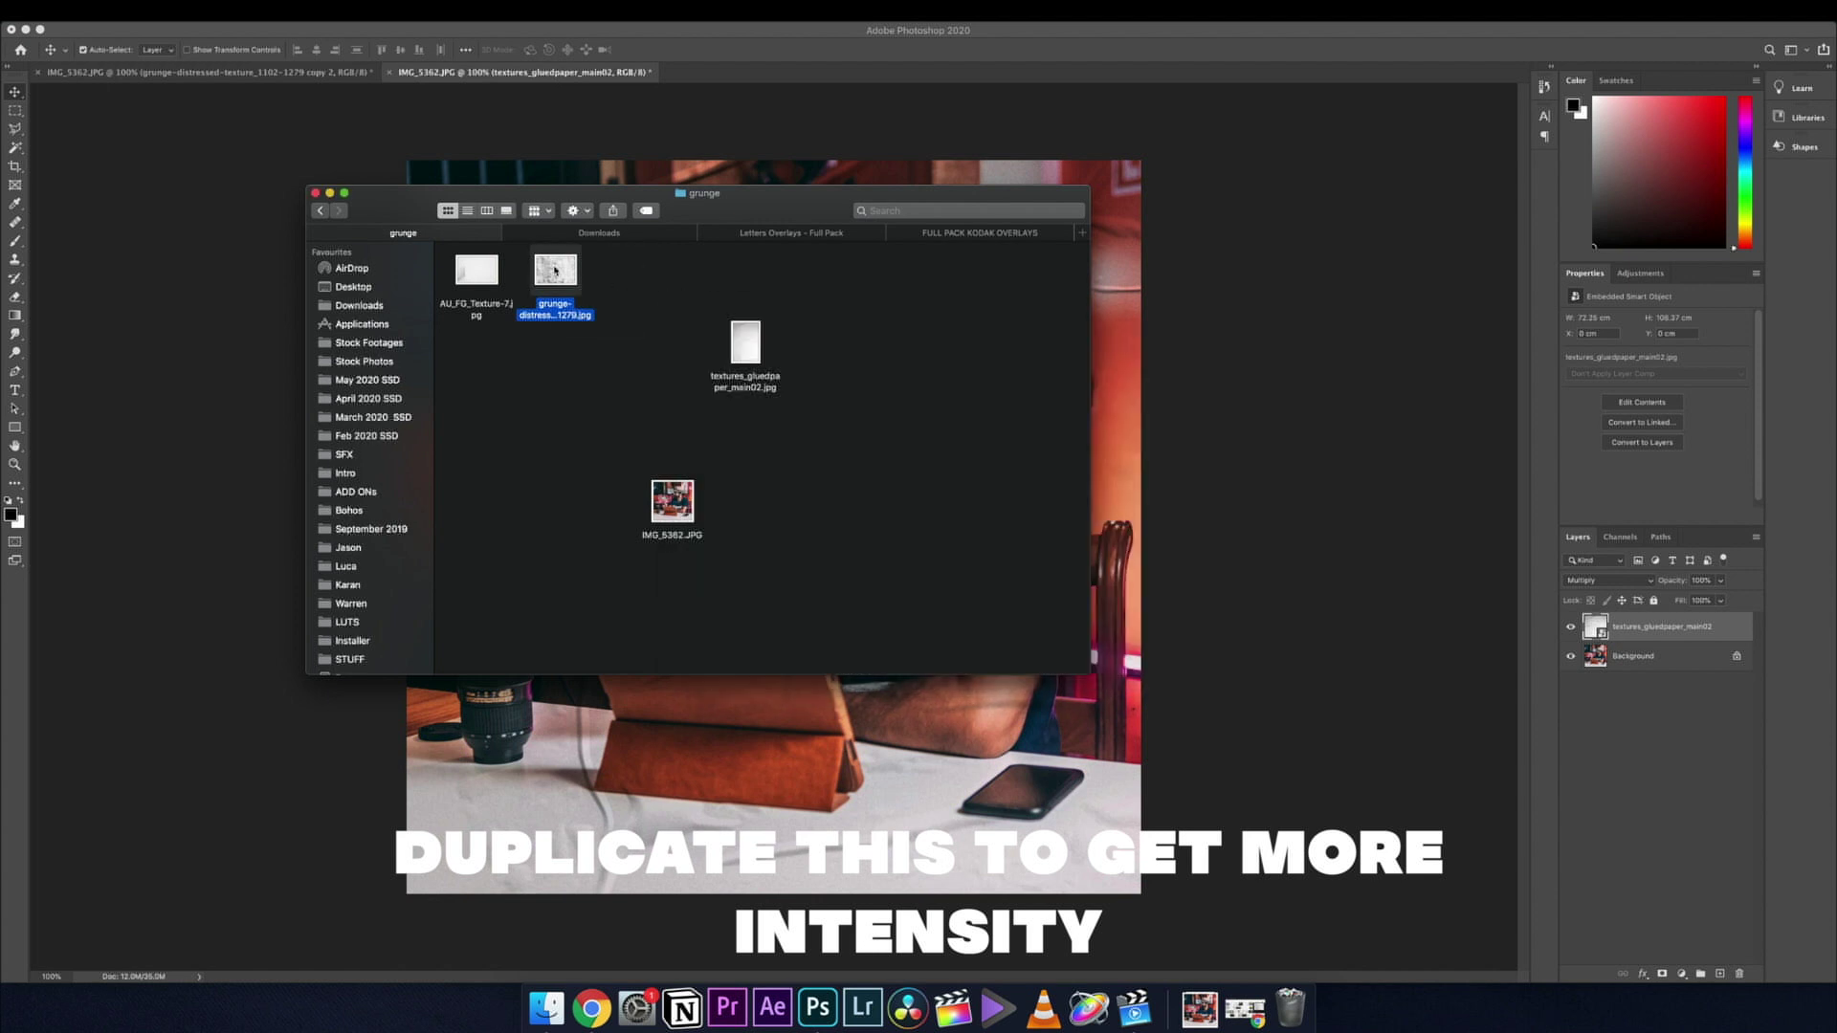
{"action": "left_click", "coordinate": [488, 279]}
{"action": "key", "text": "space"}
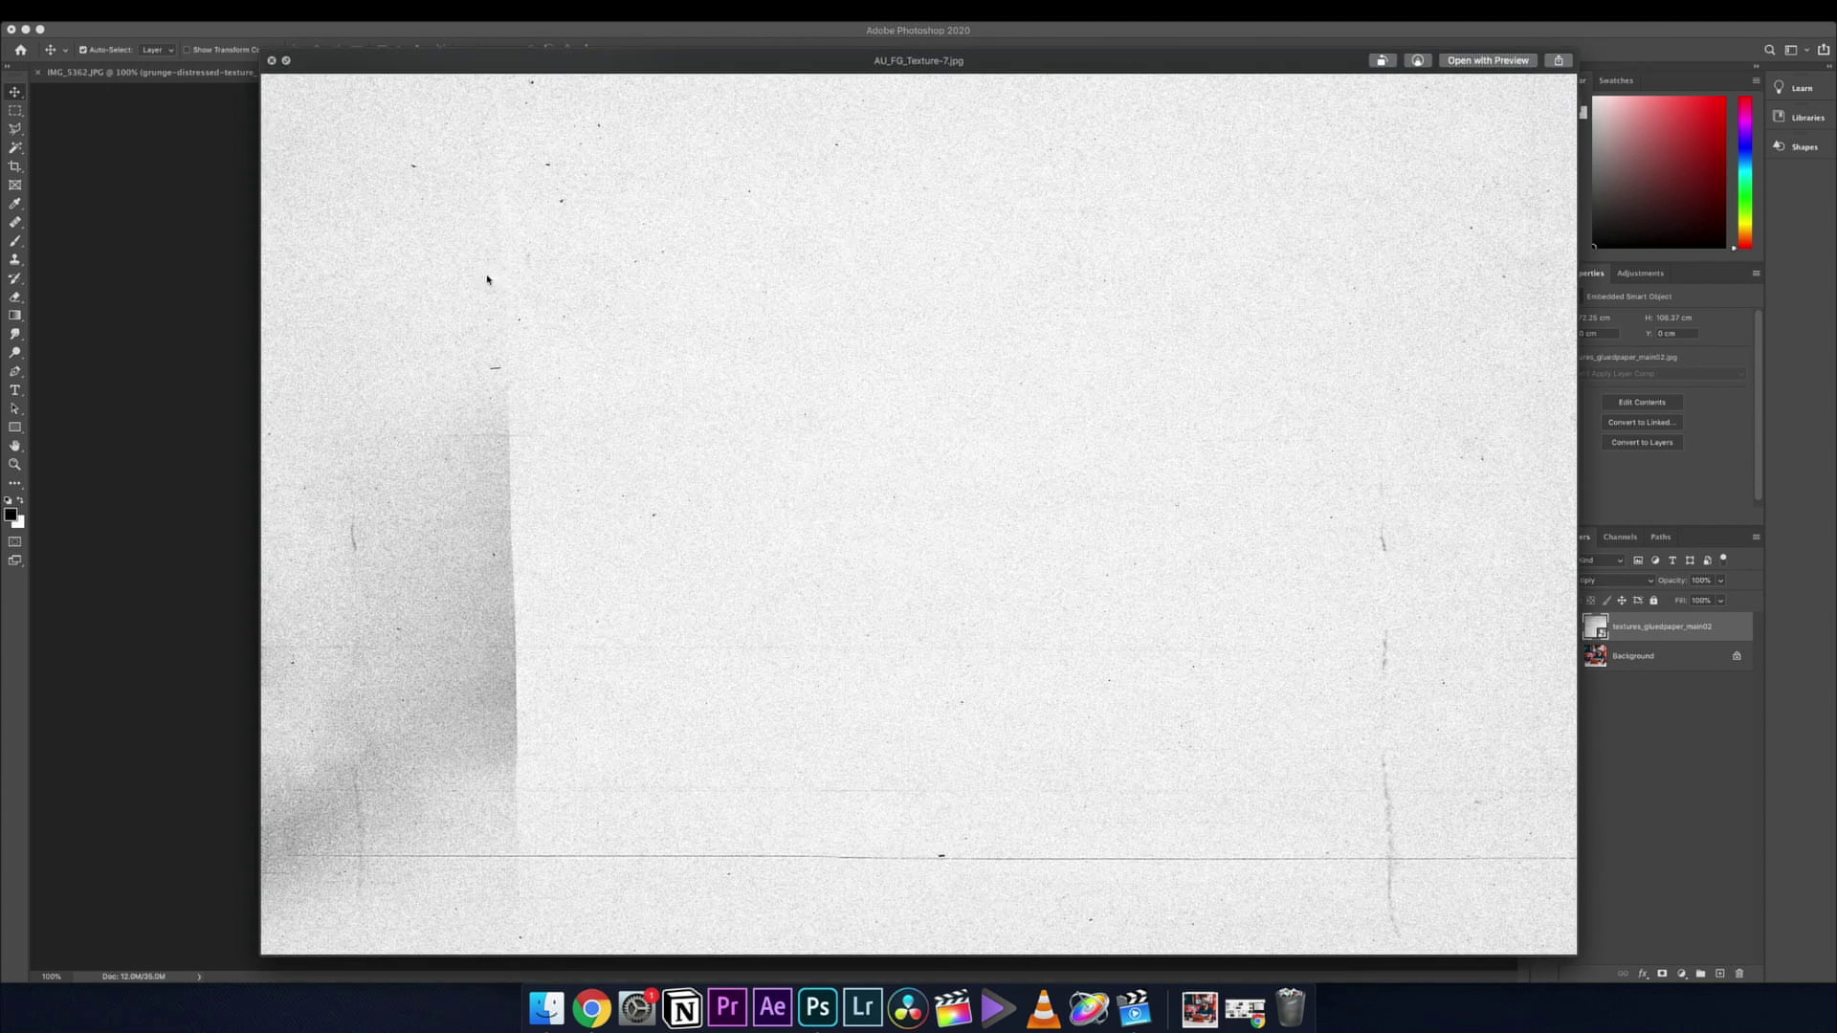
{"action": "key", "text": "space"}
{"action": "left_click_drag", "start_coordinate": [657, 738], "coordinate": [660, 737]}
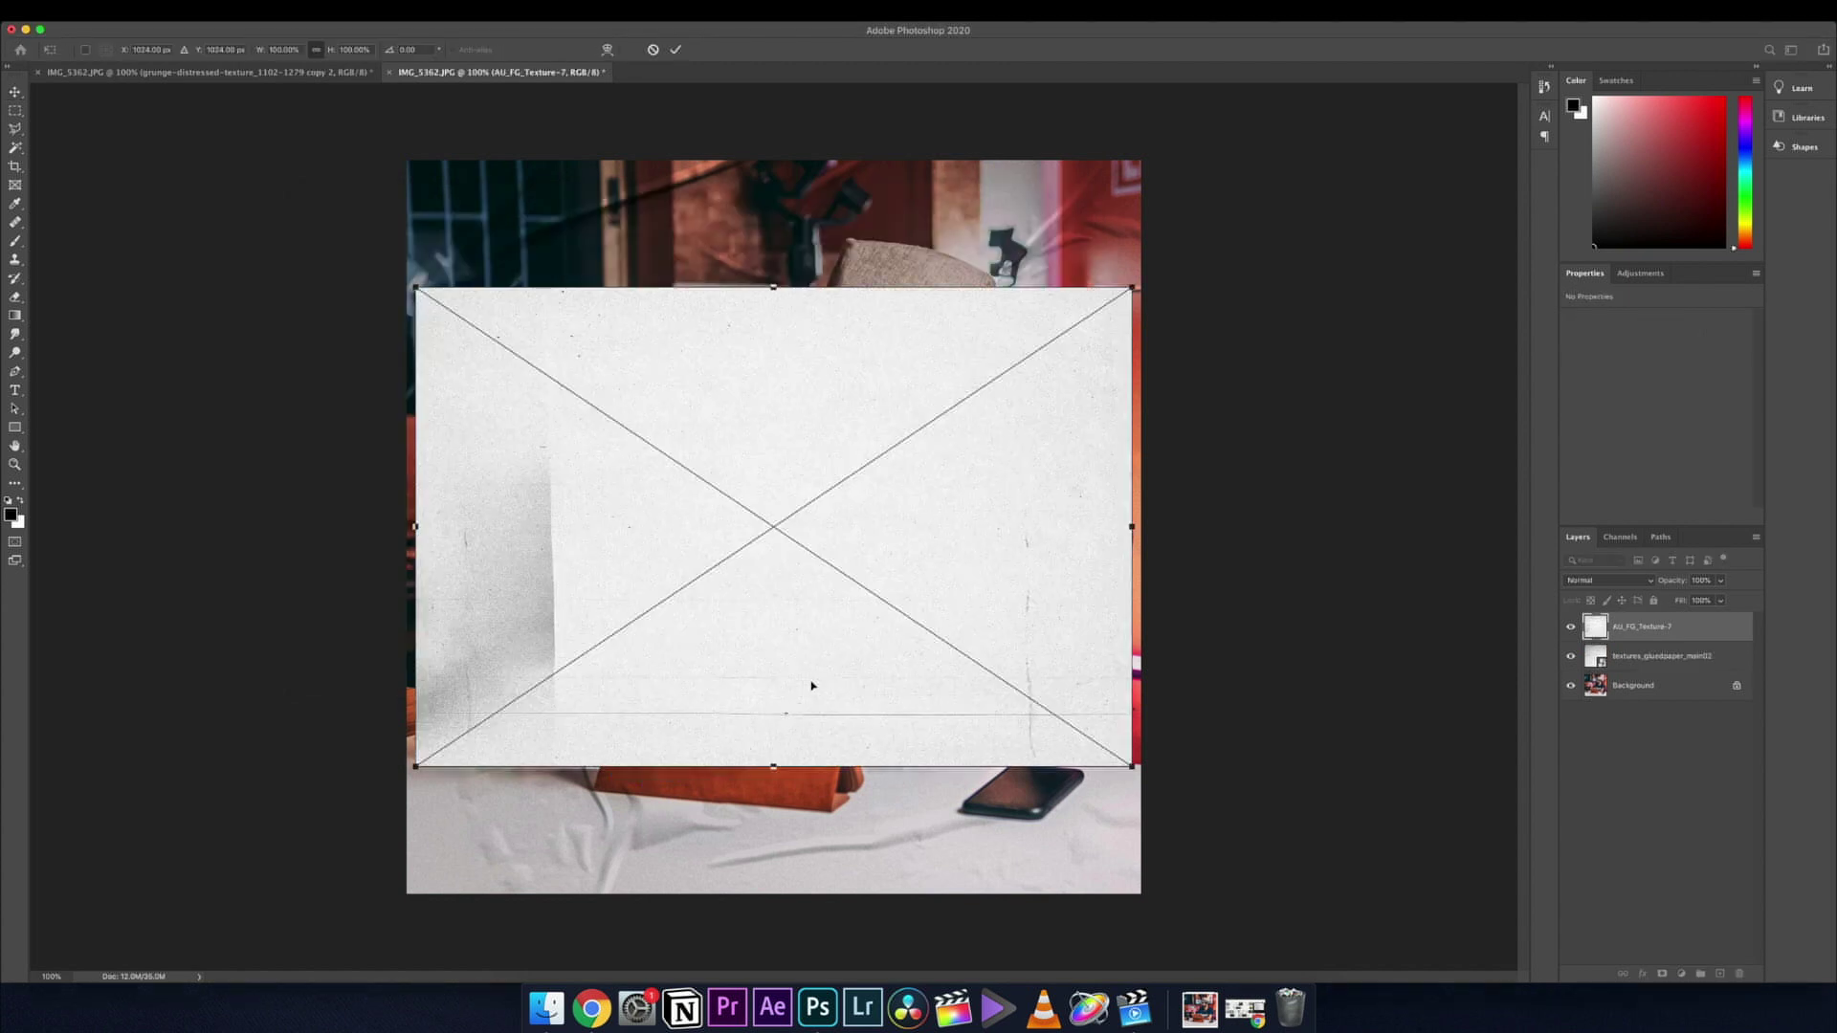
{"action": "left_click_drag", "start_coordinate": [775, 284], "coordinate": [766, 157]}
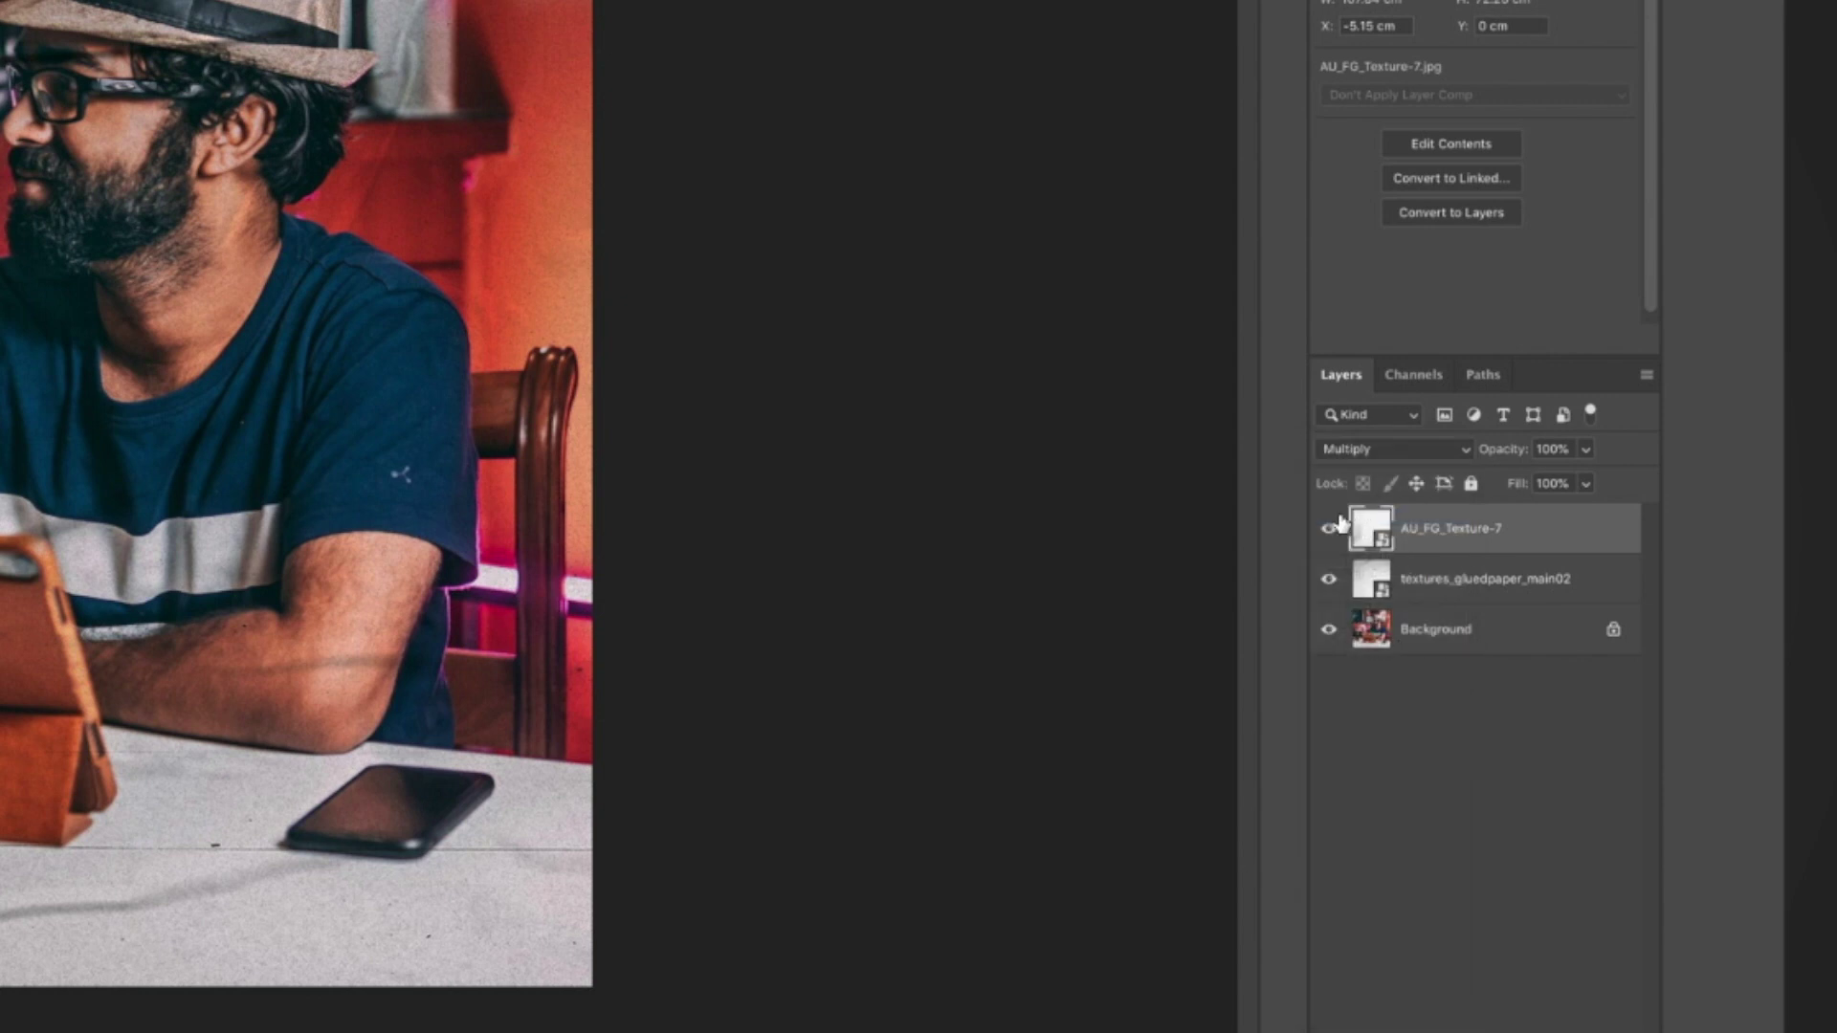
Move AU_FG_Texture-7 below the glued-paper layer and duplicate it, fading the copy to 45% opacity.
{"action": "left_click_drag", "start_coordinate": [1357, 525], "coordinate": [1473, 605]}
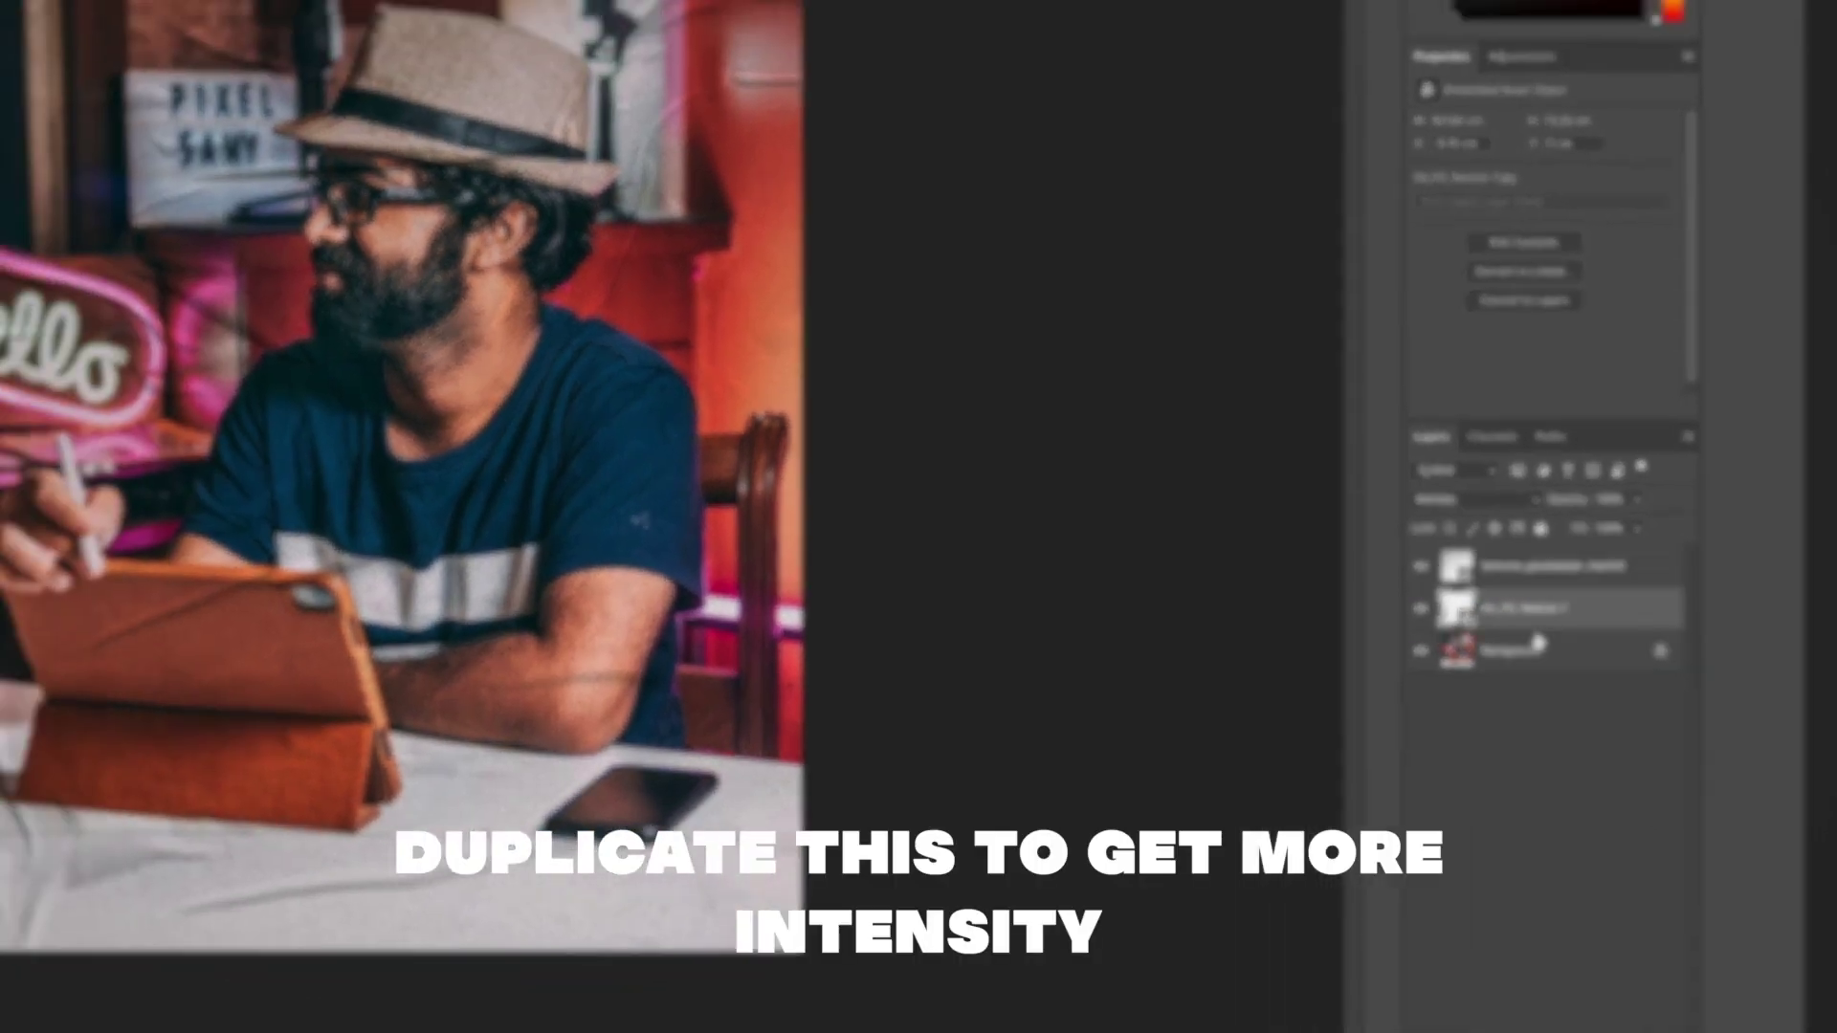
{"action": "right_click", "coordinate": [1541, 613]}
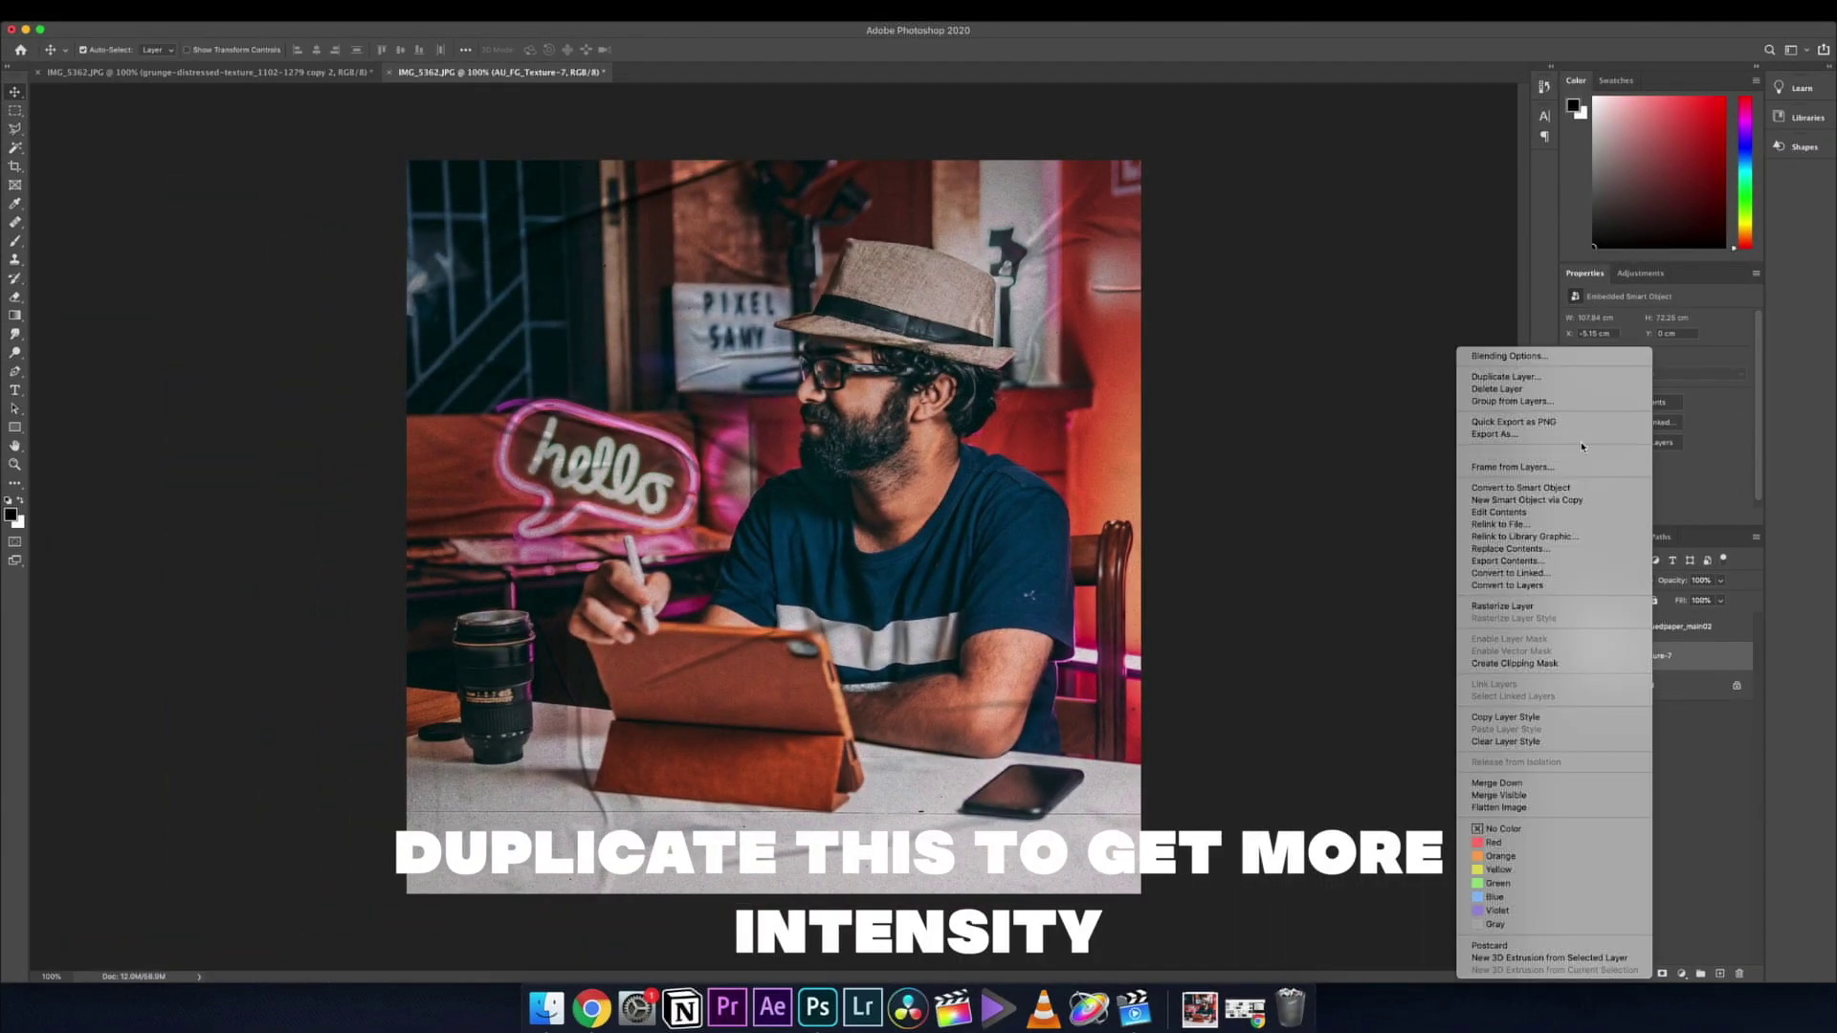
{"action": "left_click", "coordinate": [1575, 377]}
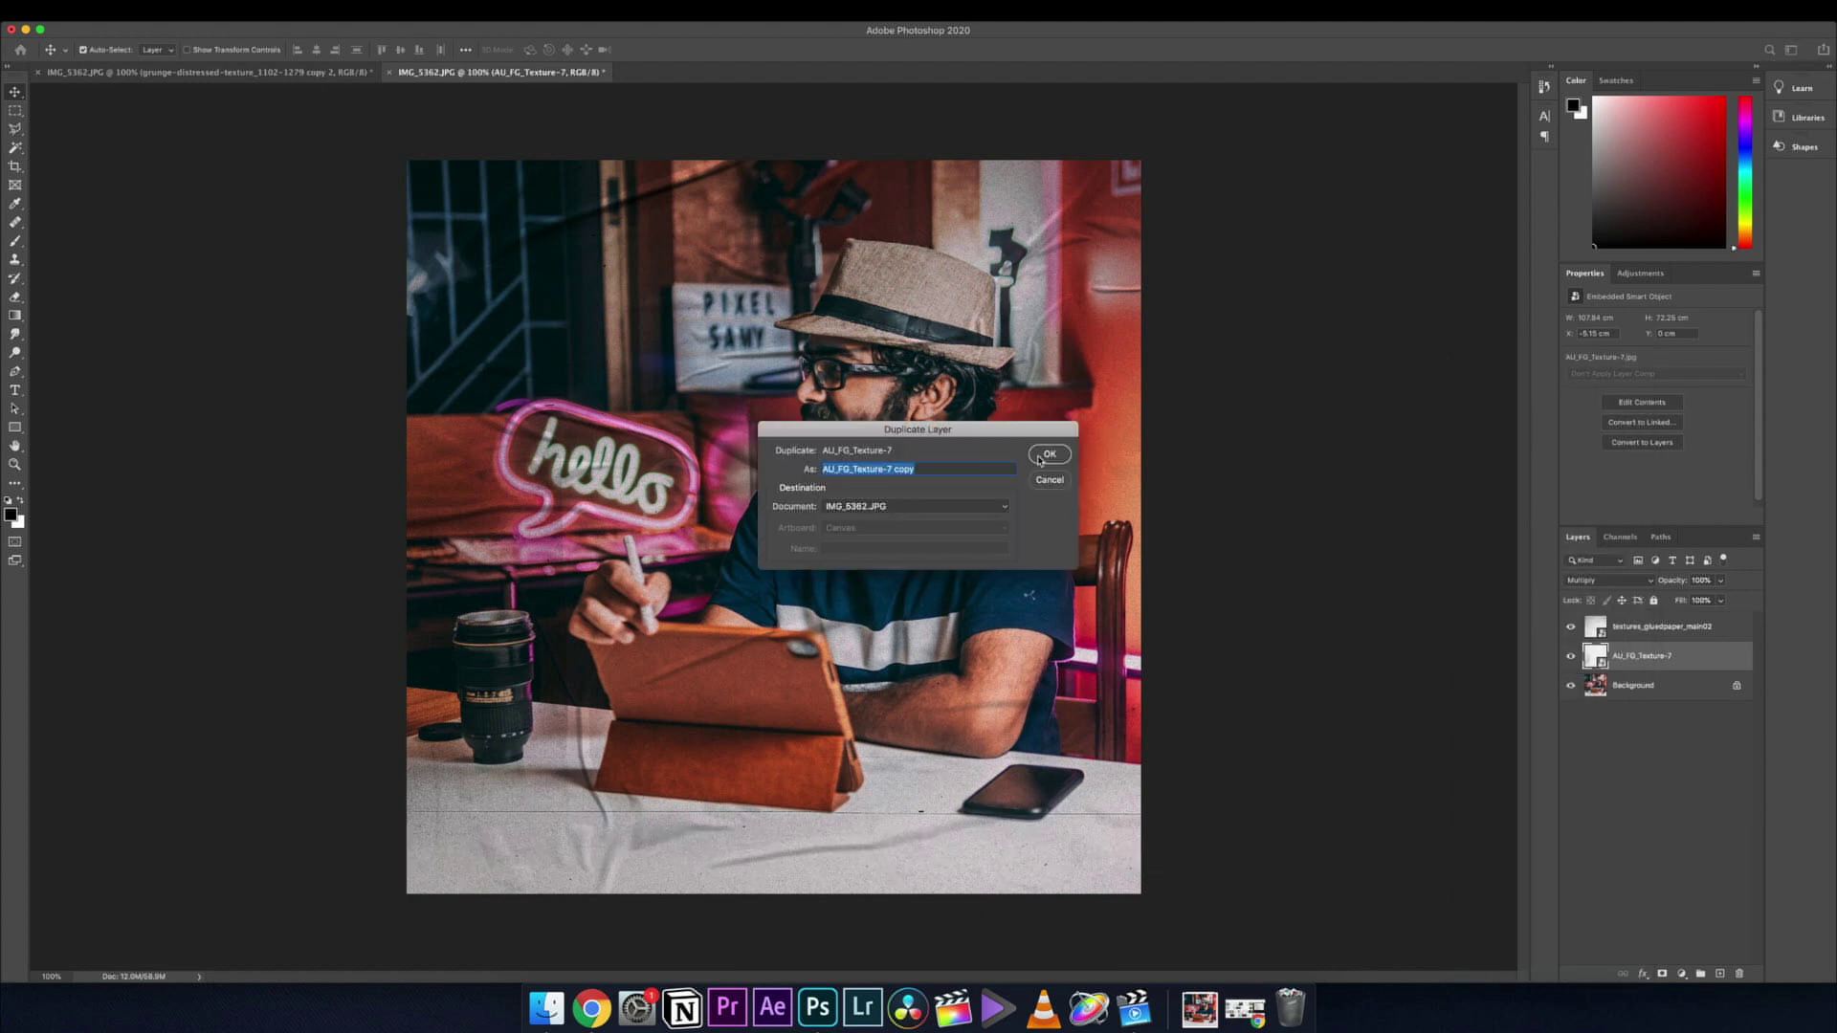
{"action": "left_click", "coordinate": [1044, 455]}
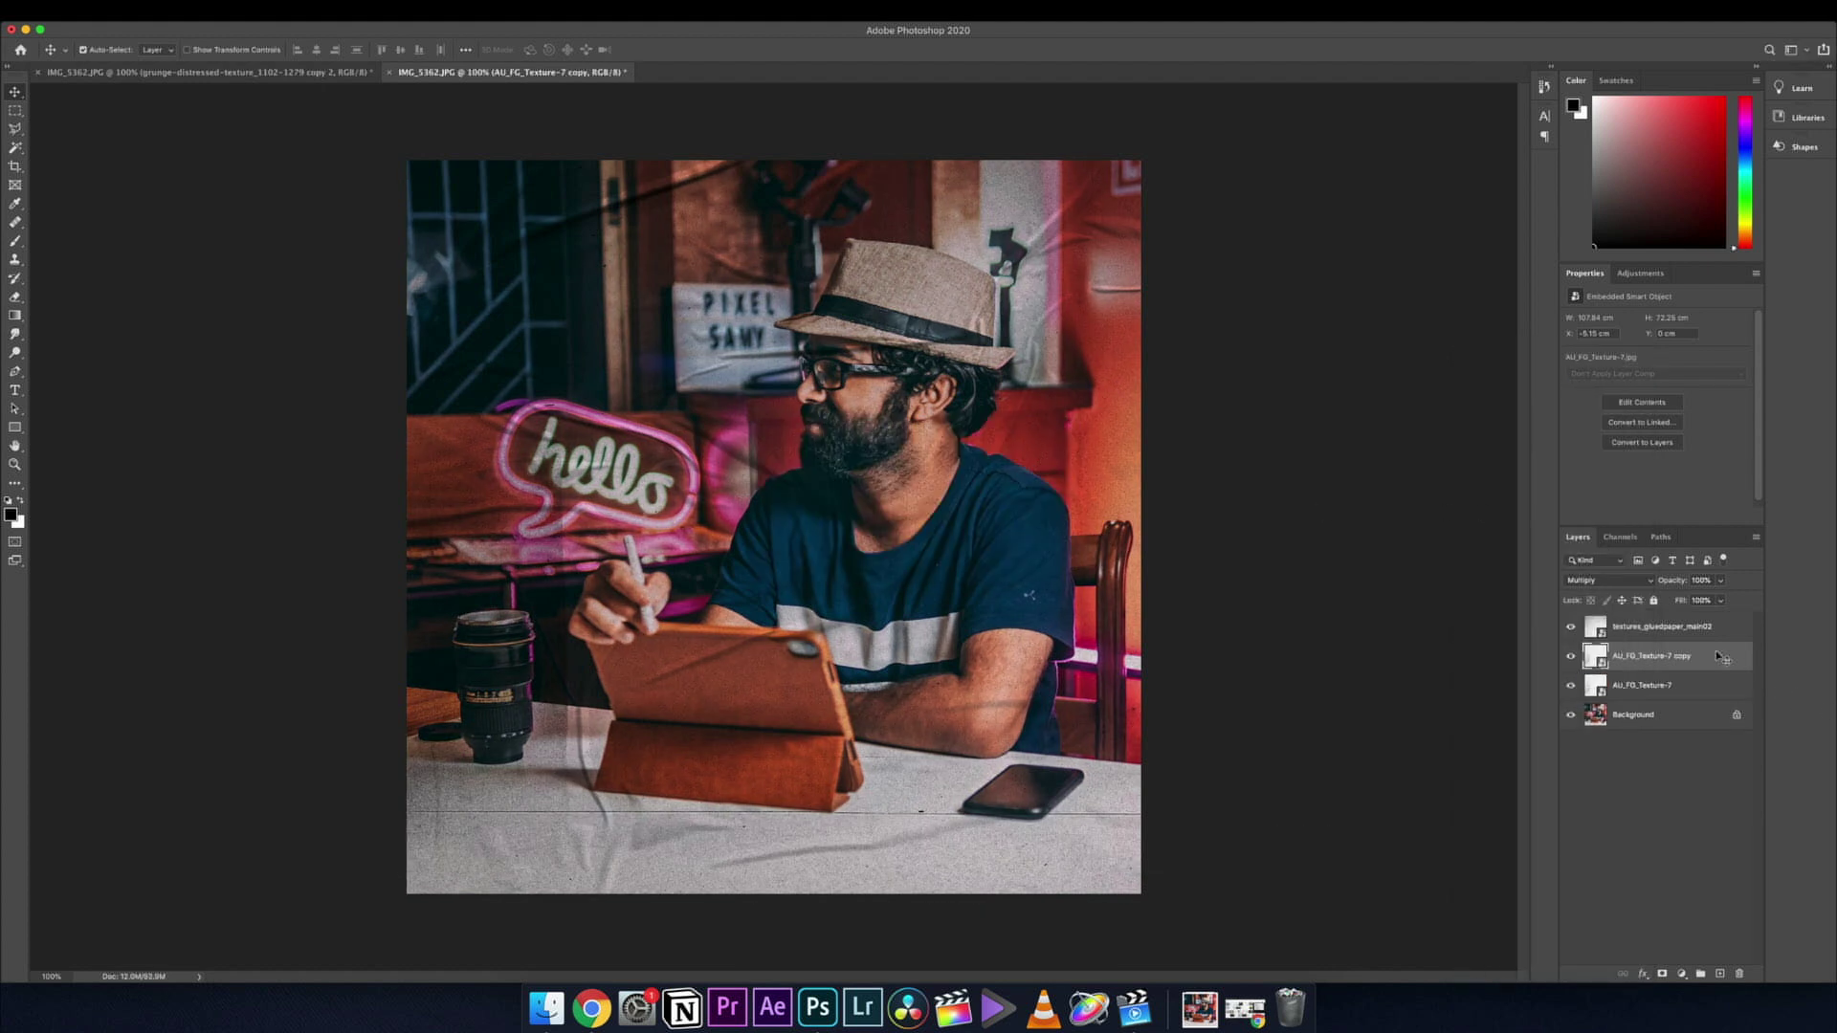
{"action": "left_click_drag", "start_coordinate": [1699, 595], "coordinate": [1685, 599]}
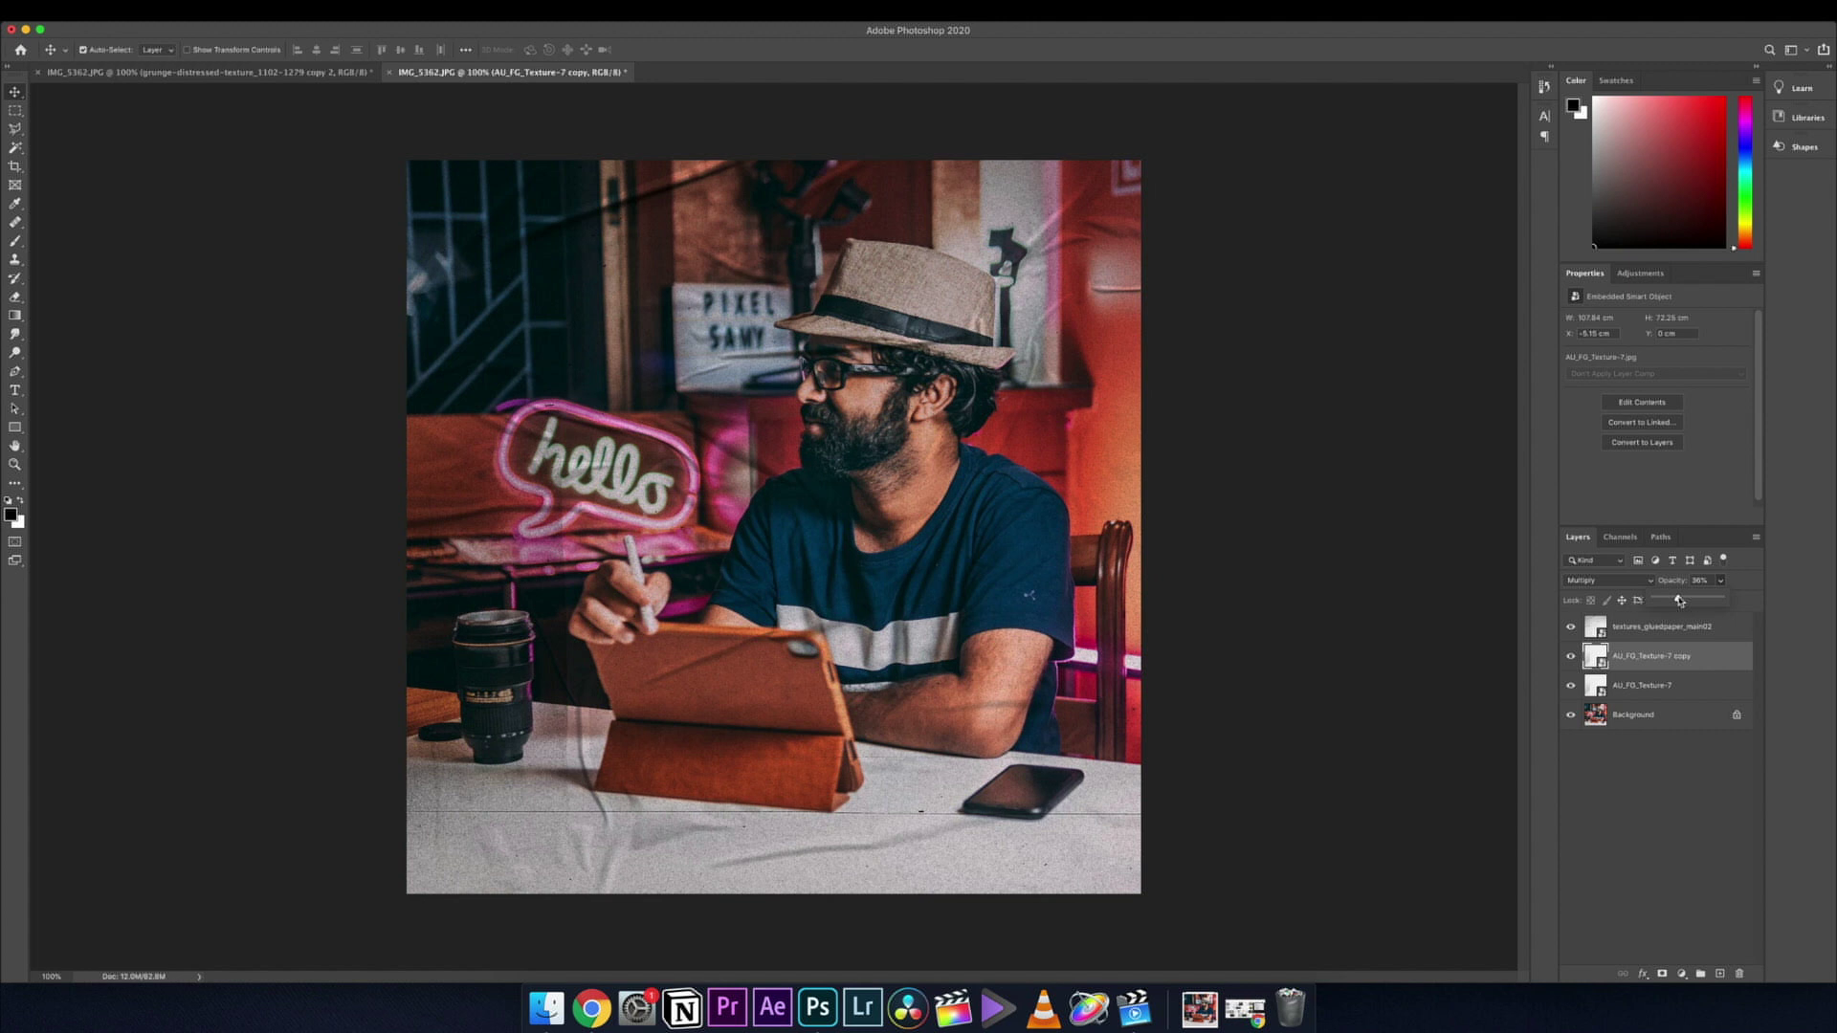
{"action": "left_click", "coordinate": [1699, 905]}
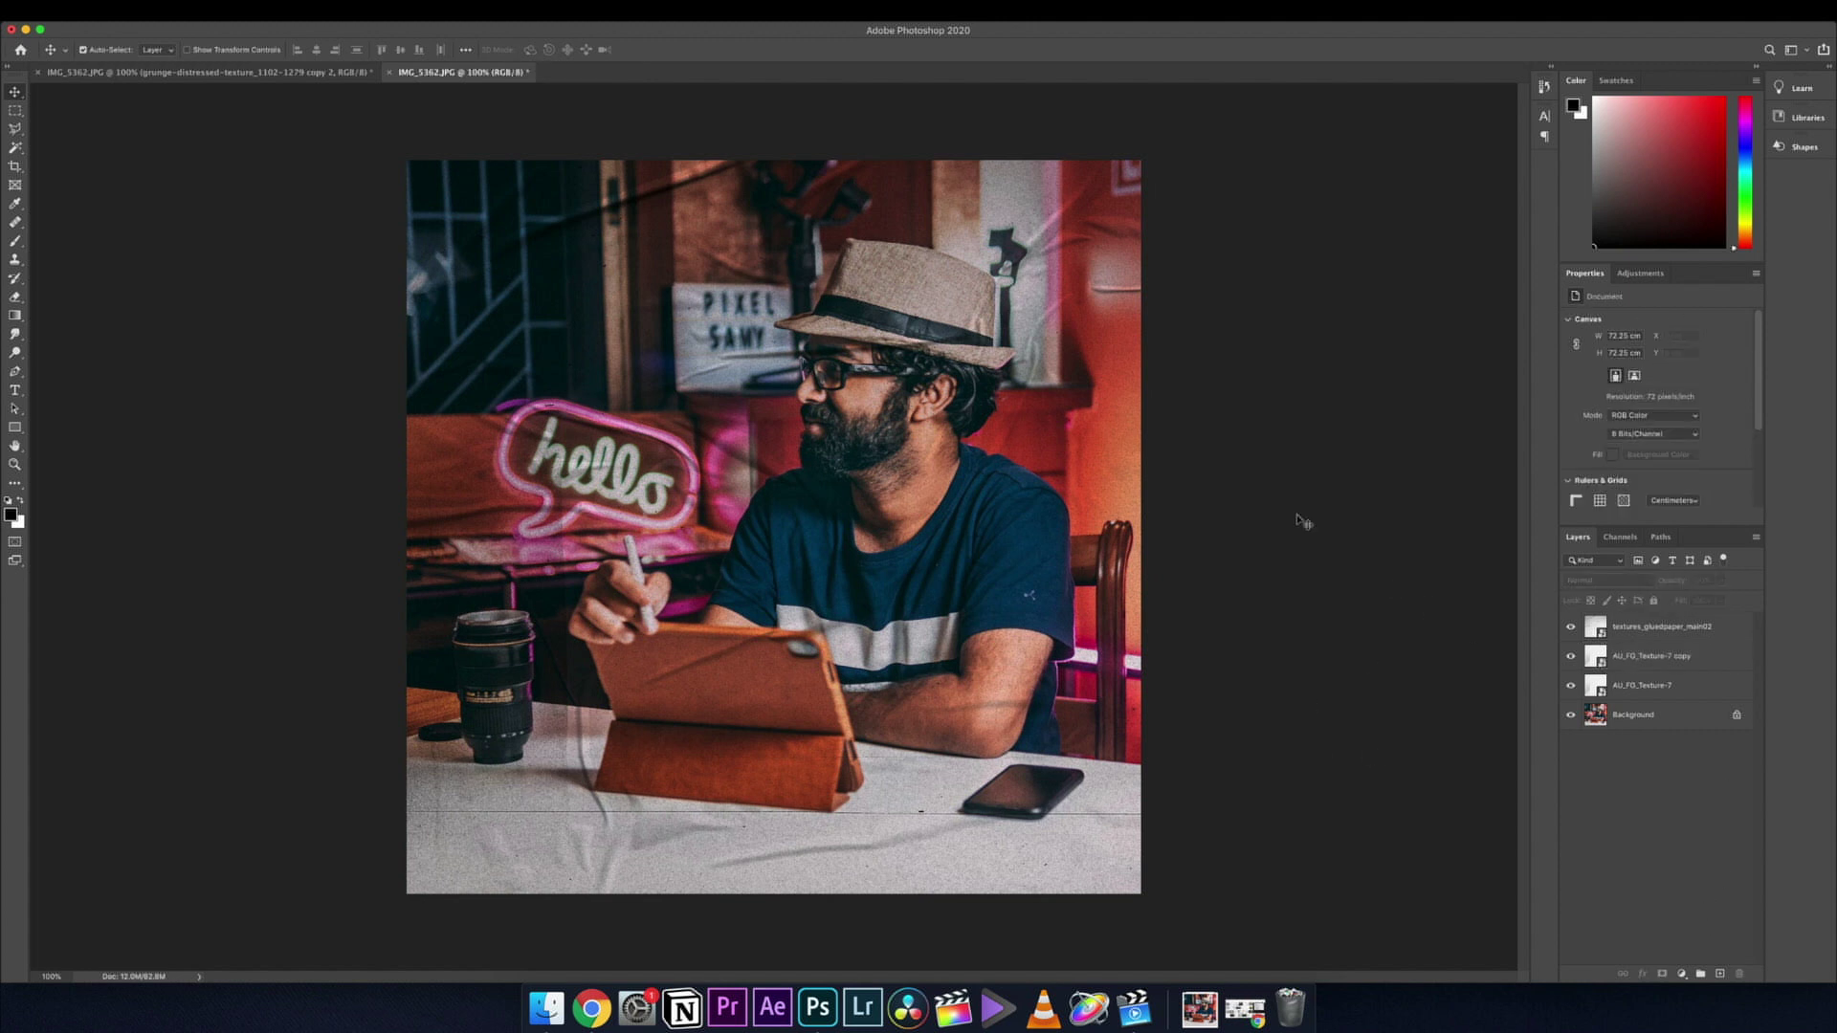
Place grunge-distressed-texture_1102-1279.jpg, enlarged, over the photo's bottom-left corner.
{"action": "left_click", "coordinate": [548, 1005]}
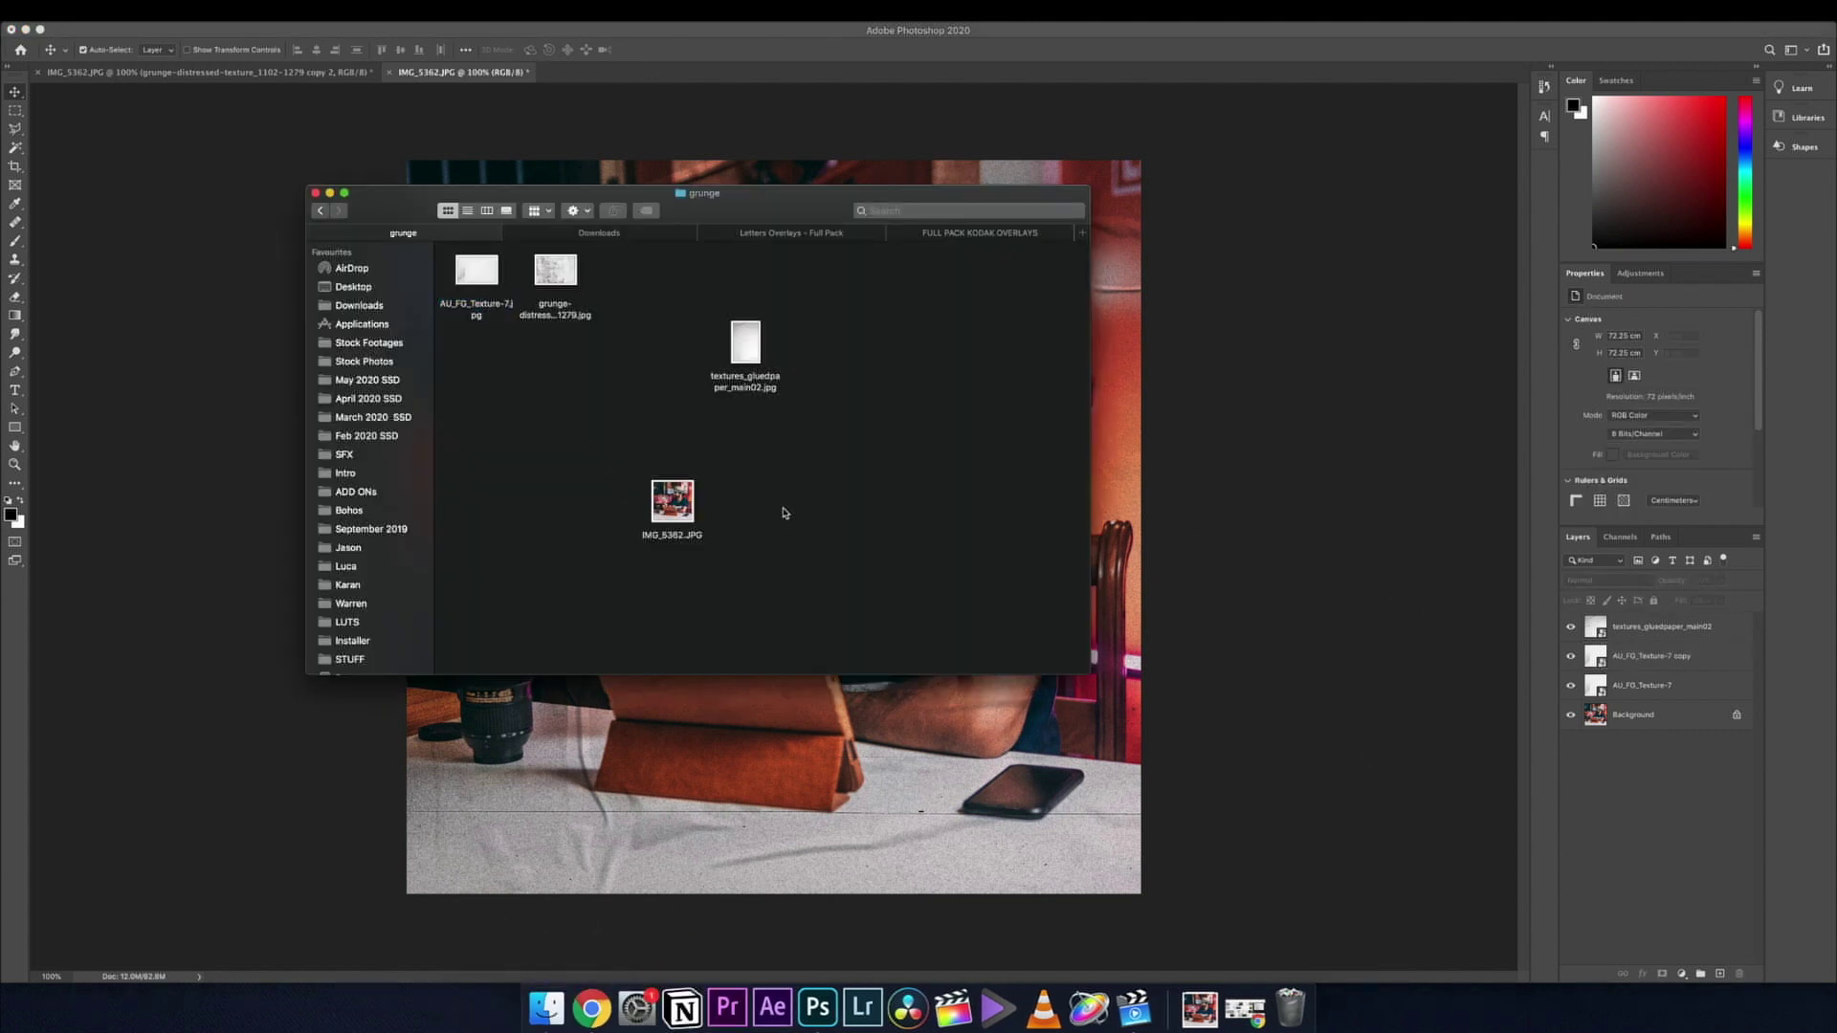
{"action": "key", "text": "space"}
{"action": "key", "text": "space"}
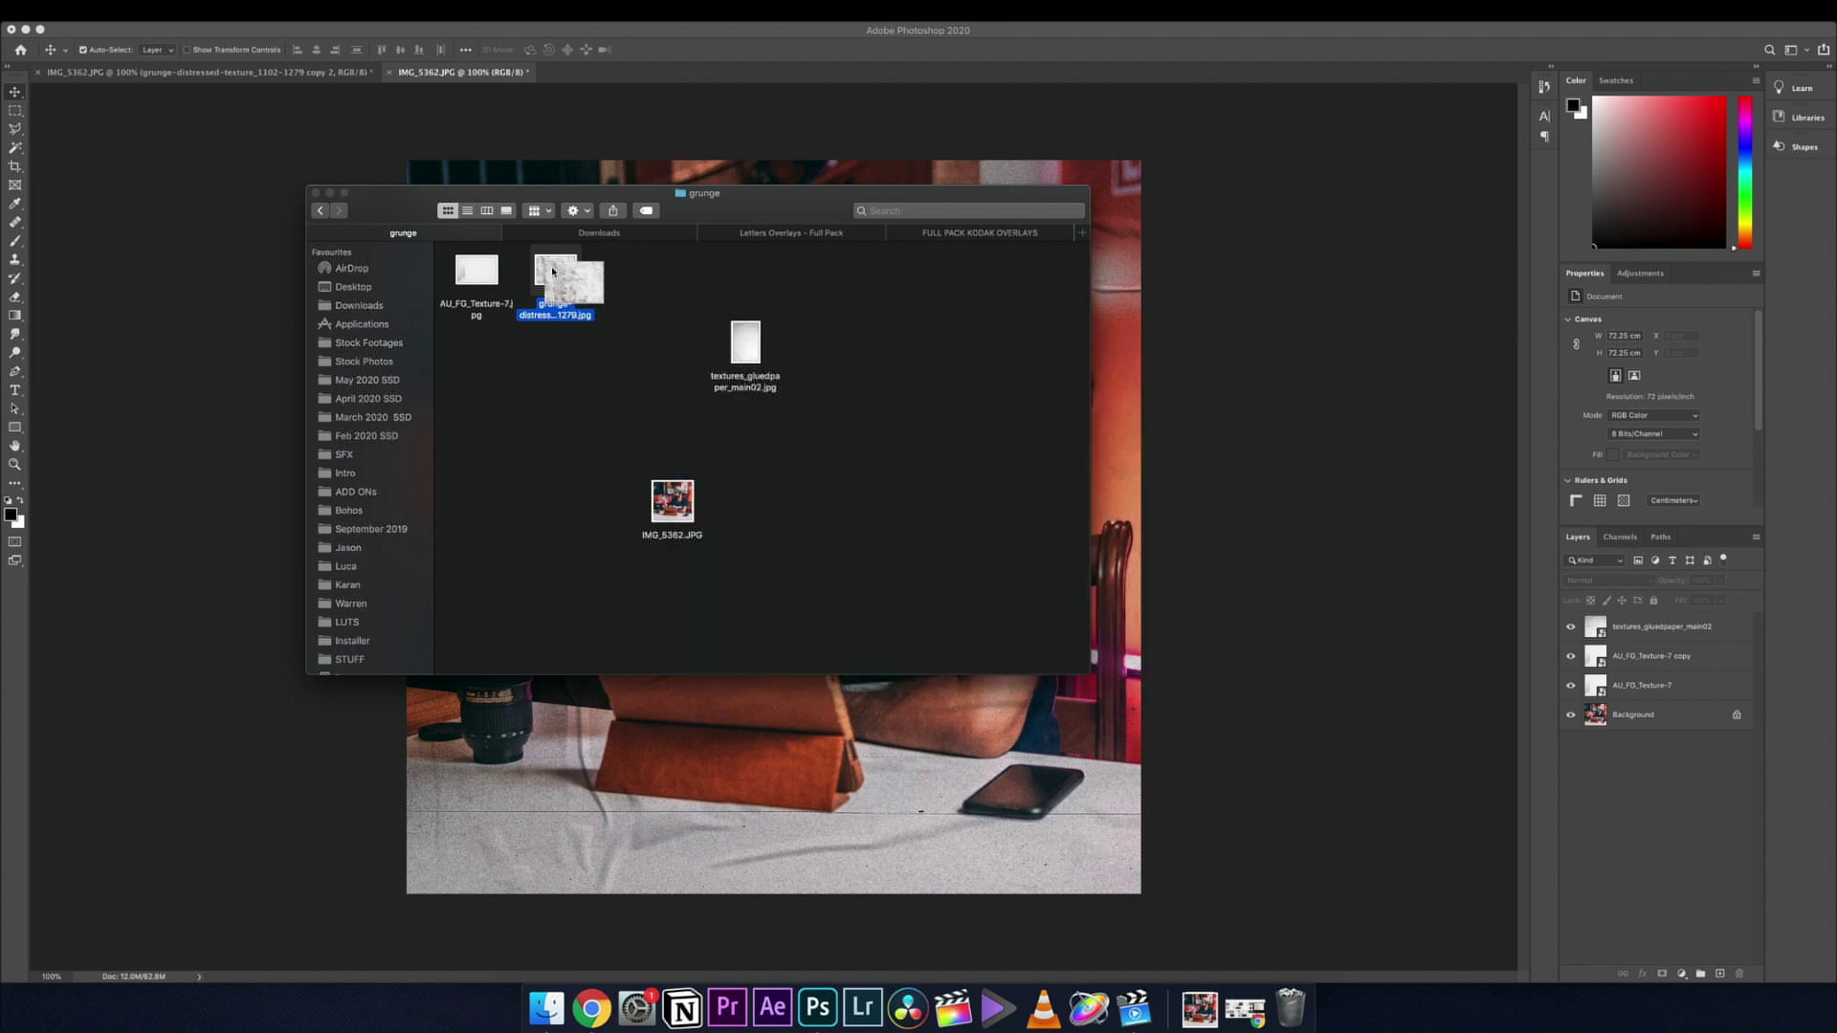
{"action": "left_click_drag", "start_coordinate": [543, 272], "coordinate": [735, 622]}
{"action": "left_click_drag", "start_coordinate": [856, 472], "coordinate": [984, 377]}
{"action": "left_click_drag", "start_coordinate": [897, 465], "coordinate": [606, 674]}
{"action": "left_click_drag", "start_coordinate": [690, 800], "coordinate": [747, 847]}
{"action": "mouse_move", "coordinate": [596, 742]}
{"action": "left_mouse_down"}
{"action": "mouse_move", "coordinate": [615, 809]}
{"action": "mouse_move", "coordinate": [588, 774]}
{"action": "left_mouse_up"}
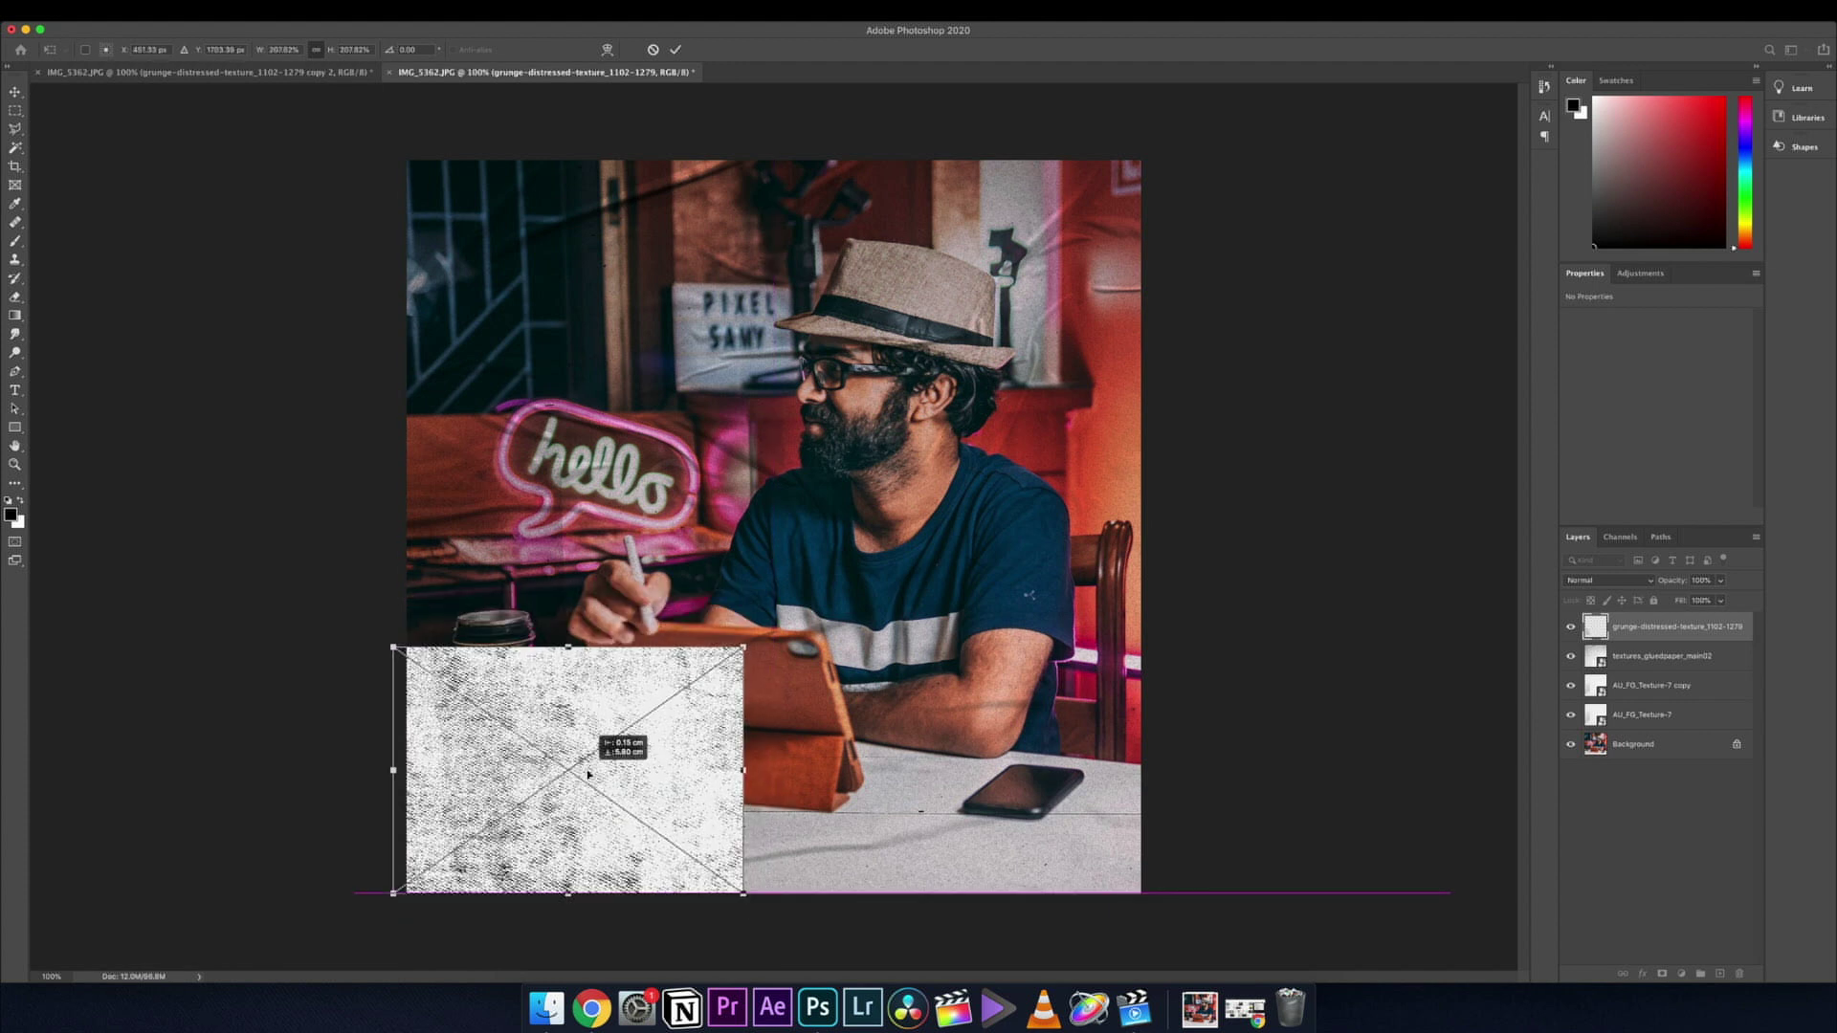
{"action": "key", "text": "Return"}
Set the grunge texture layer's blend mode to Darken.
{"action": "left_click", "coordinate": [1610, 580]}
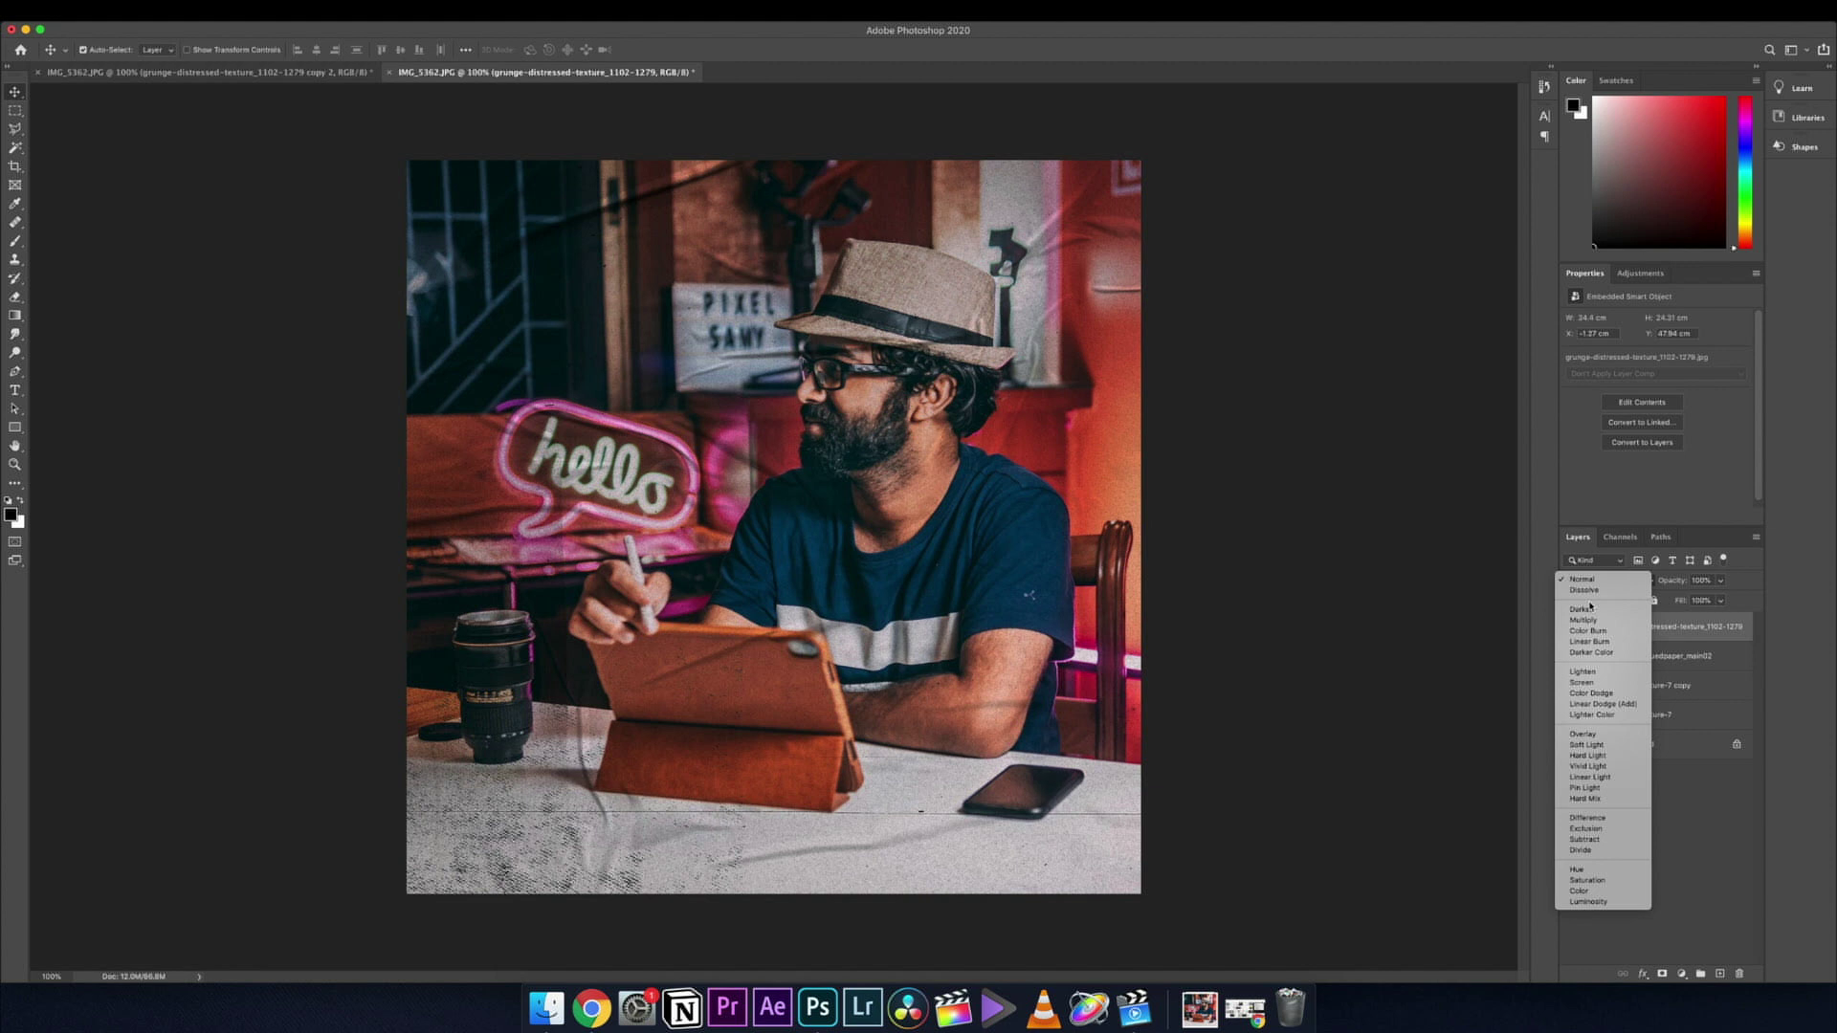
{"action": "left_click", "coordinate": [1589, 611]}
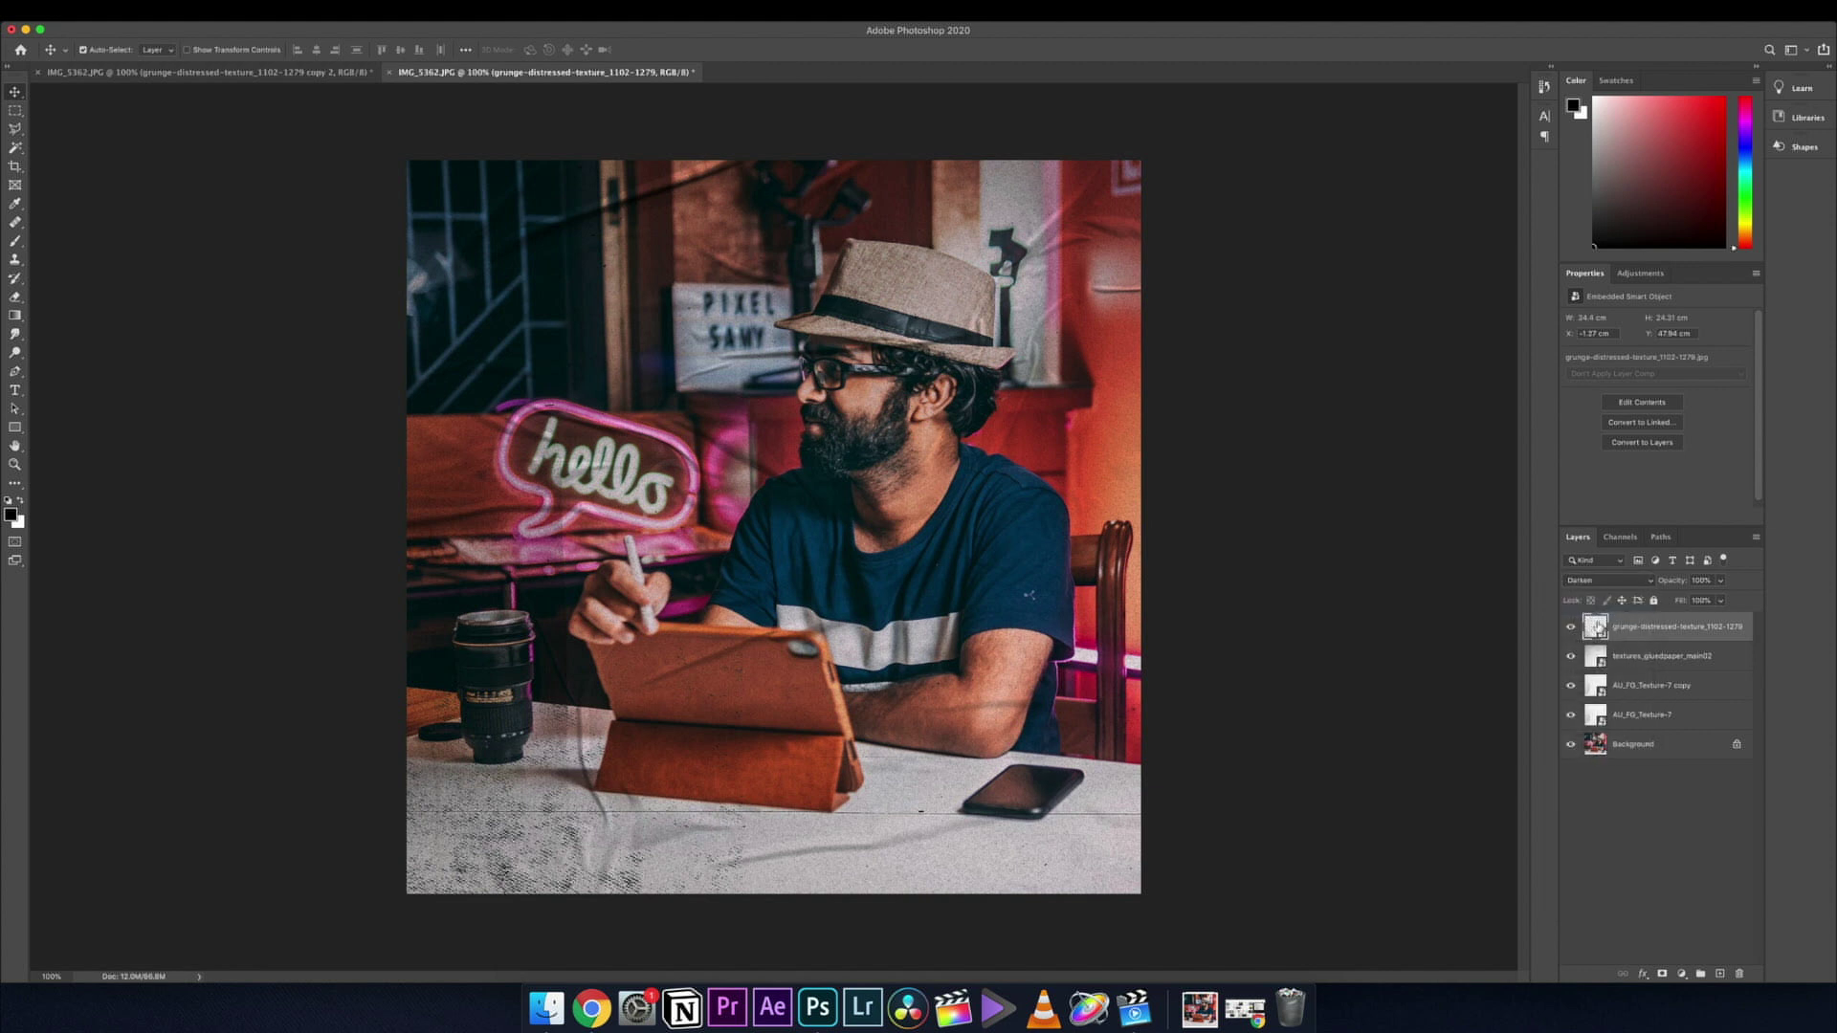
{"action": "right_click", "coordinate": [1598, 628]}
Duplicate the grunge texture layer and move the copy to the photo's top-left corner.
{"action": "left_click", "coordinate": [1586, 689]}
{"action": "right_click", "coordinate": [1673, 629]}
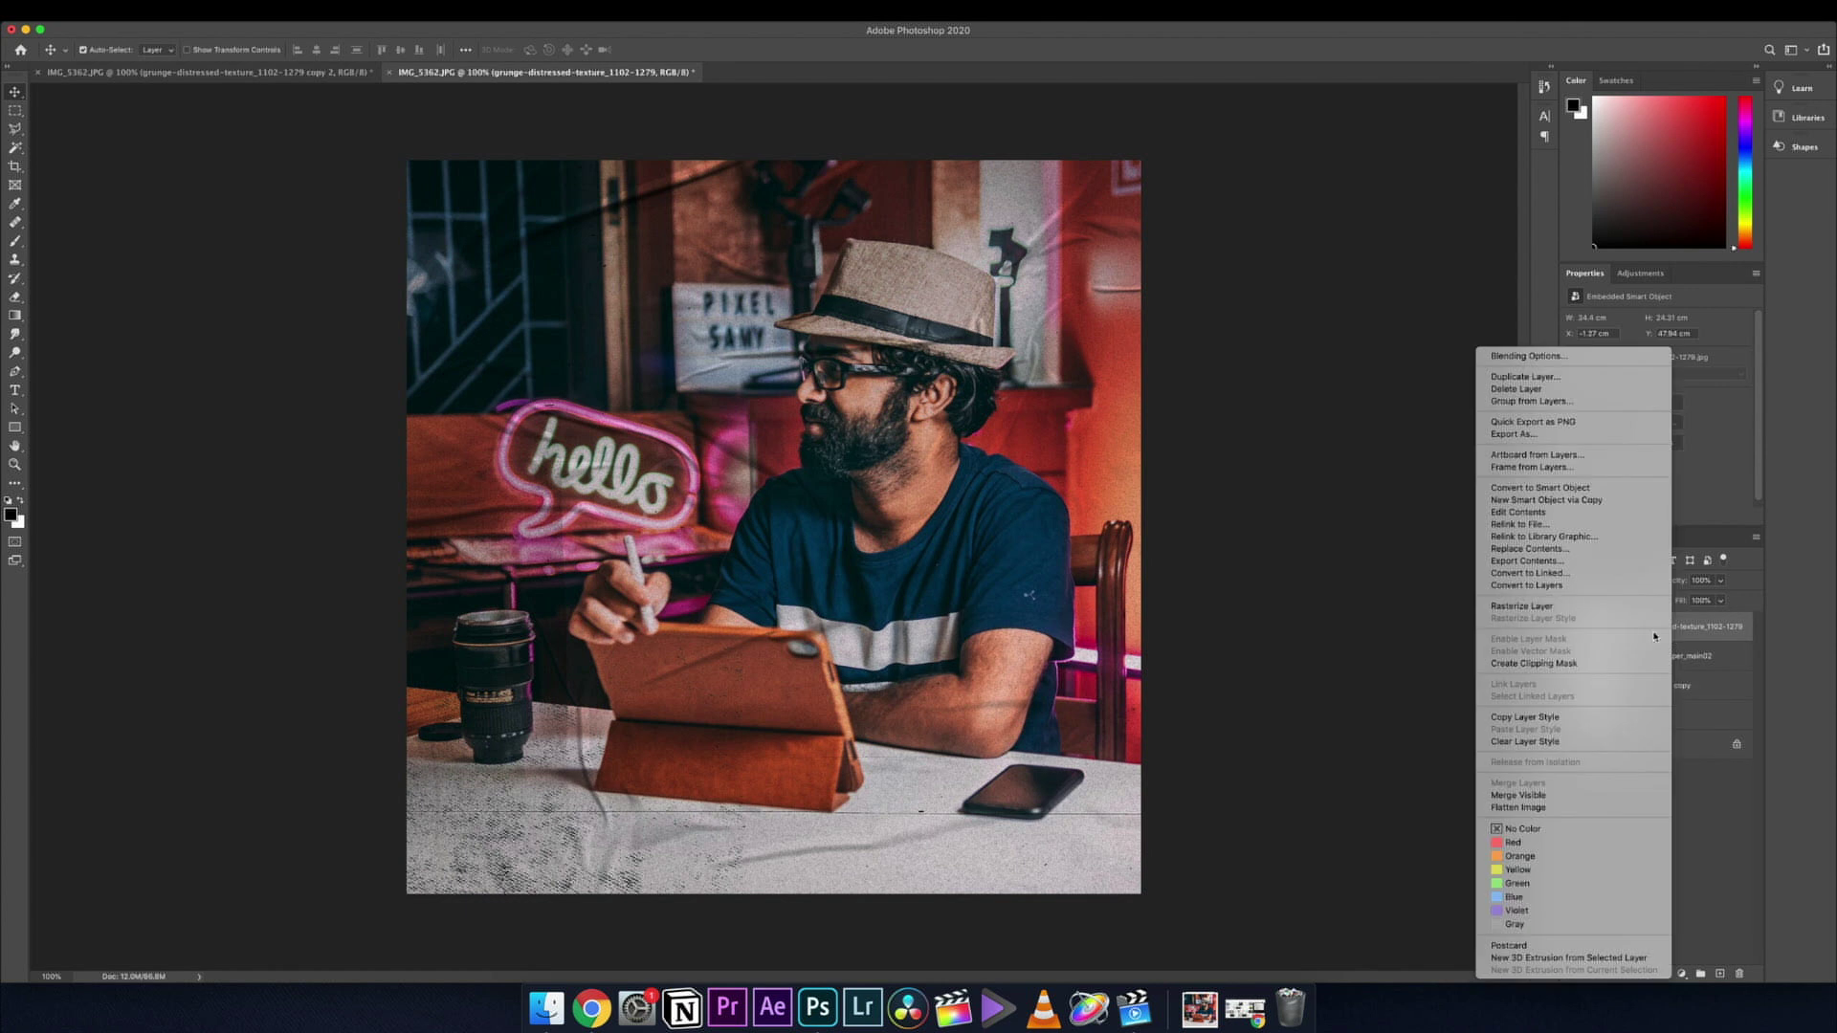
{"action": "left_click", "coordinate": [1525, 376]}
{"action": "left_click", "coordinate": [1051, 456]}
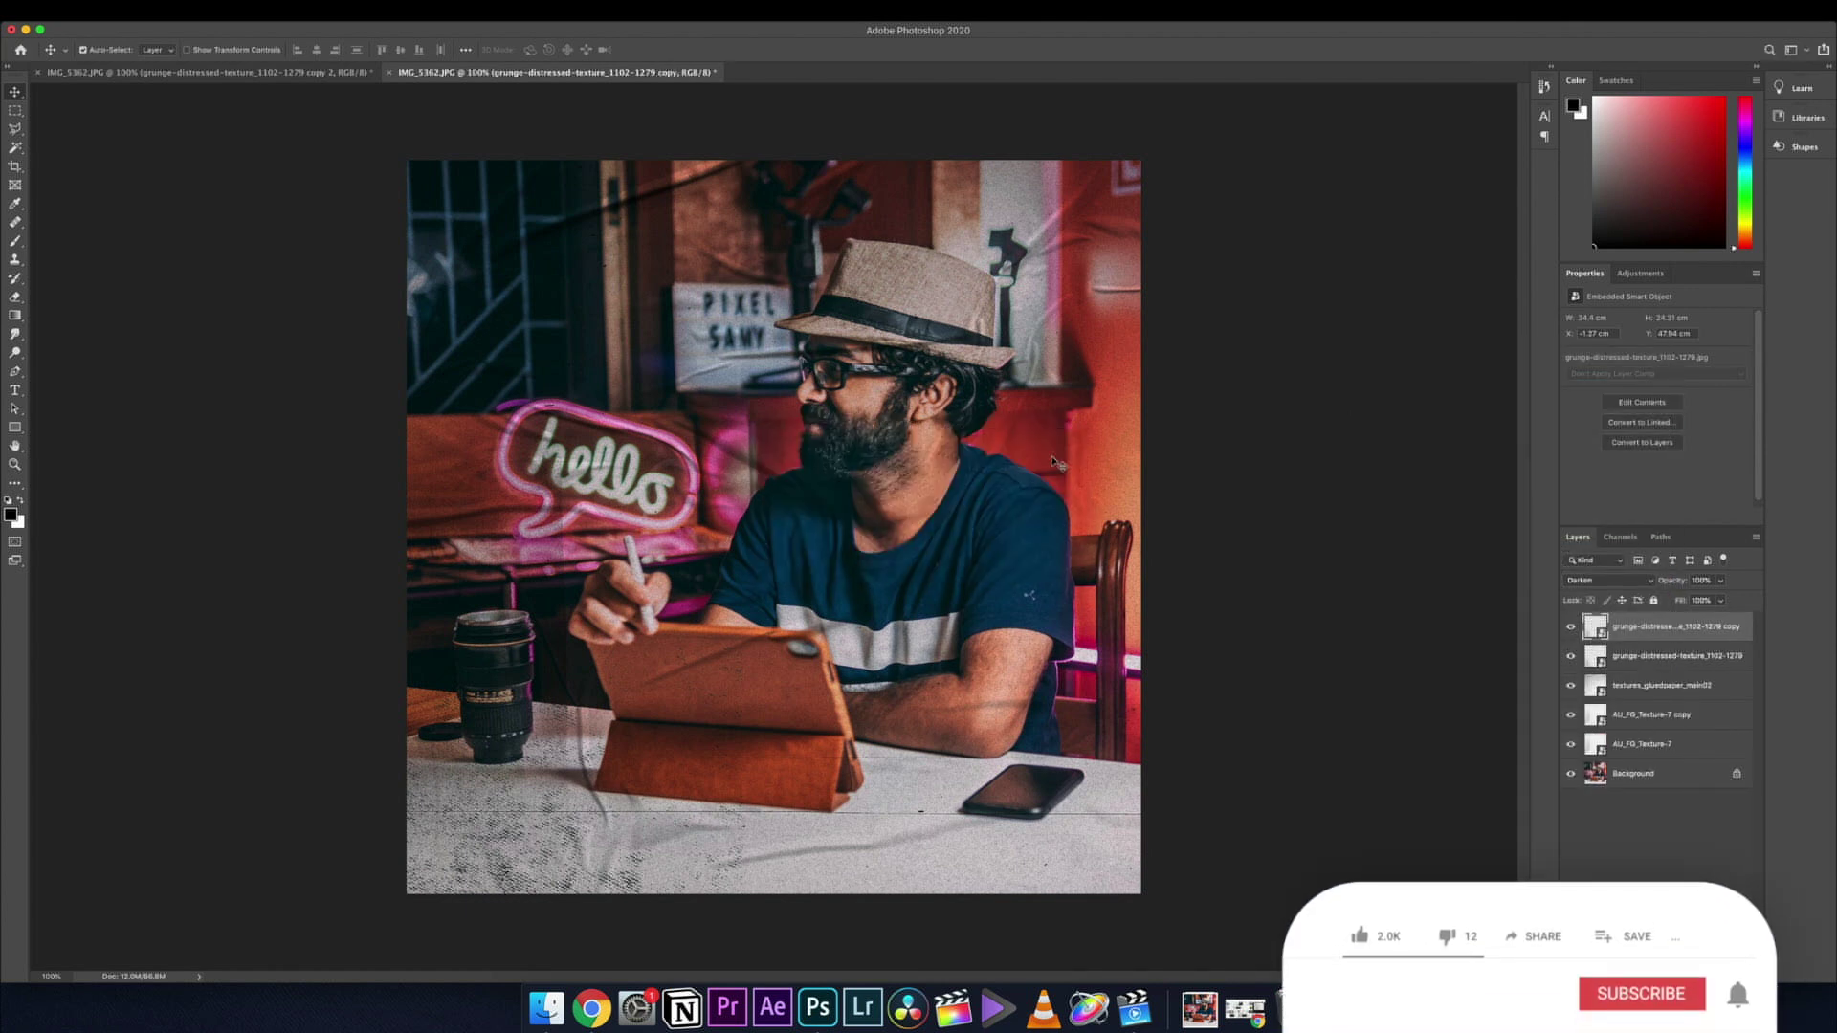
{"action": "key", "text": "ctrl+t"}
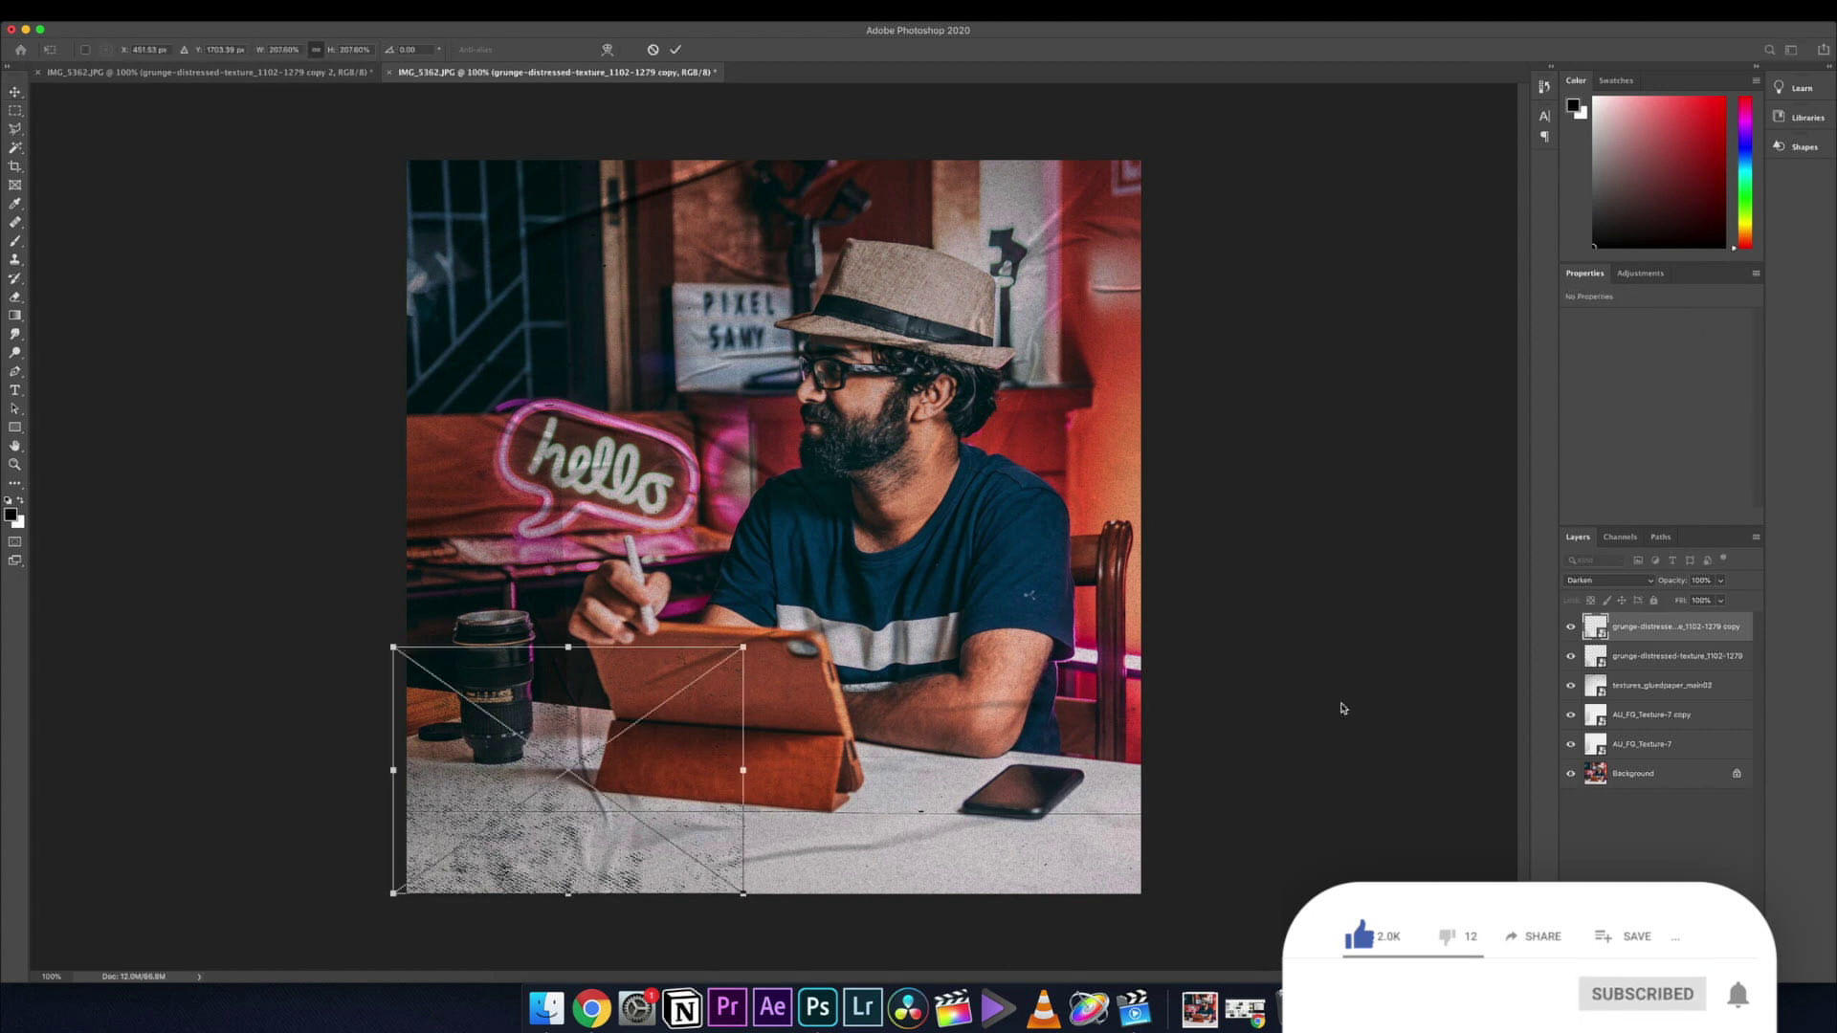
{"action": "left_click_drag", "start_coordinate": [647, 843], "coordinate": [603, 354]}
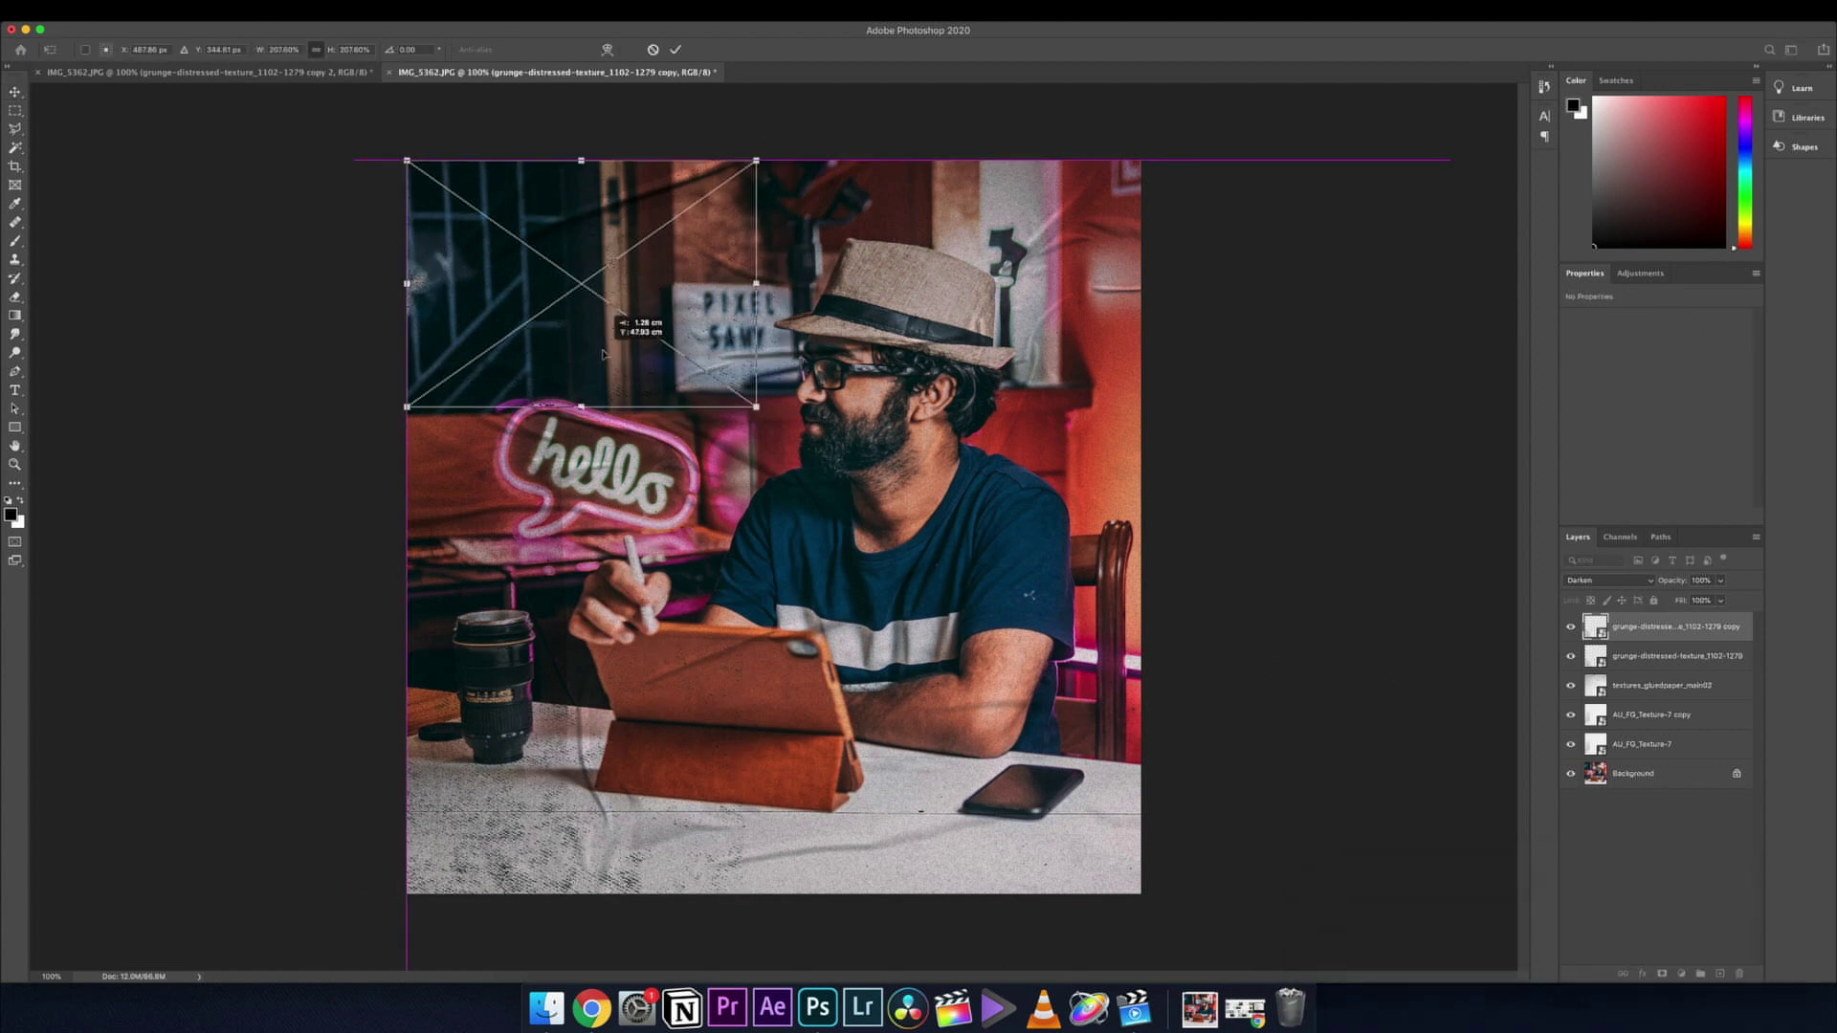
{"action": "key", "text": "Return"}
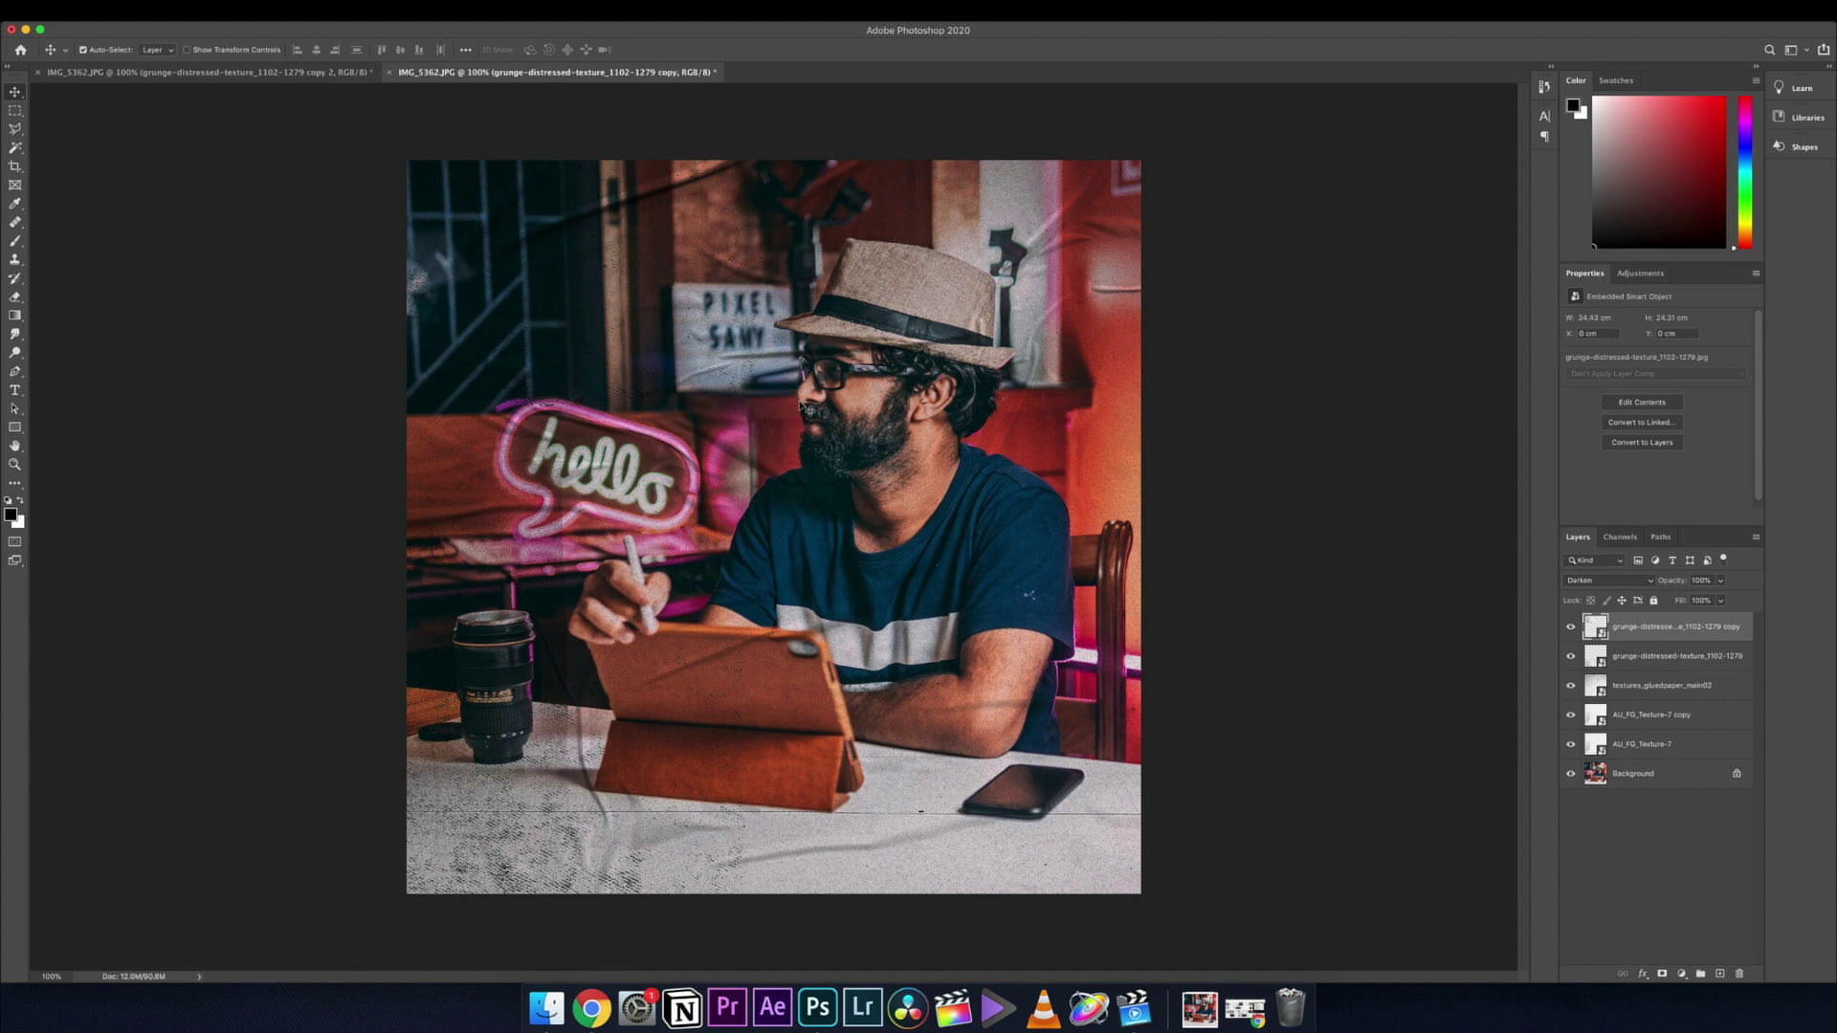
Duplicate the grunge copy again and move it toward the lower right.
{"action": "right_click", "coordinate": [1617, 627]}
{"action": "left_click", "coordinate": [1620, 637]}
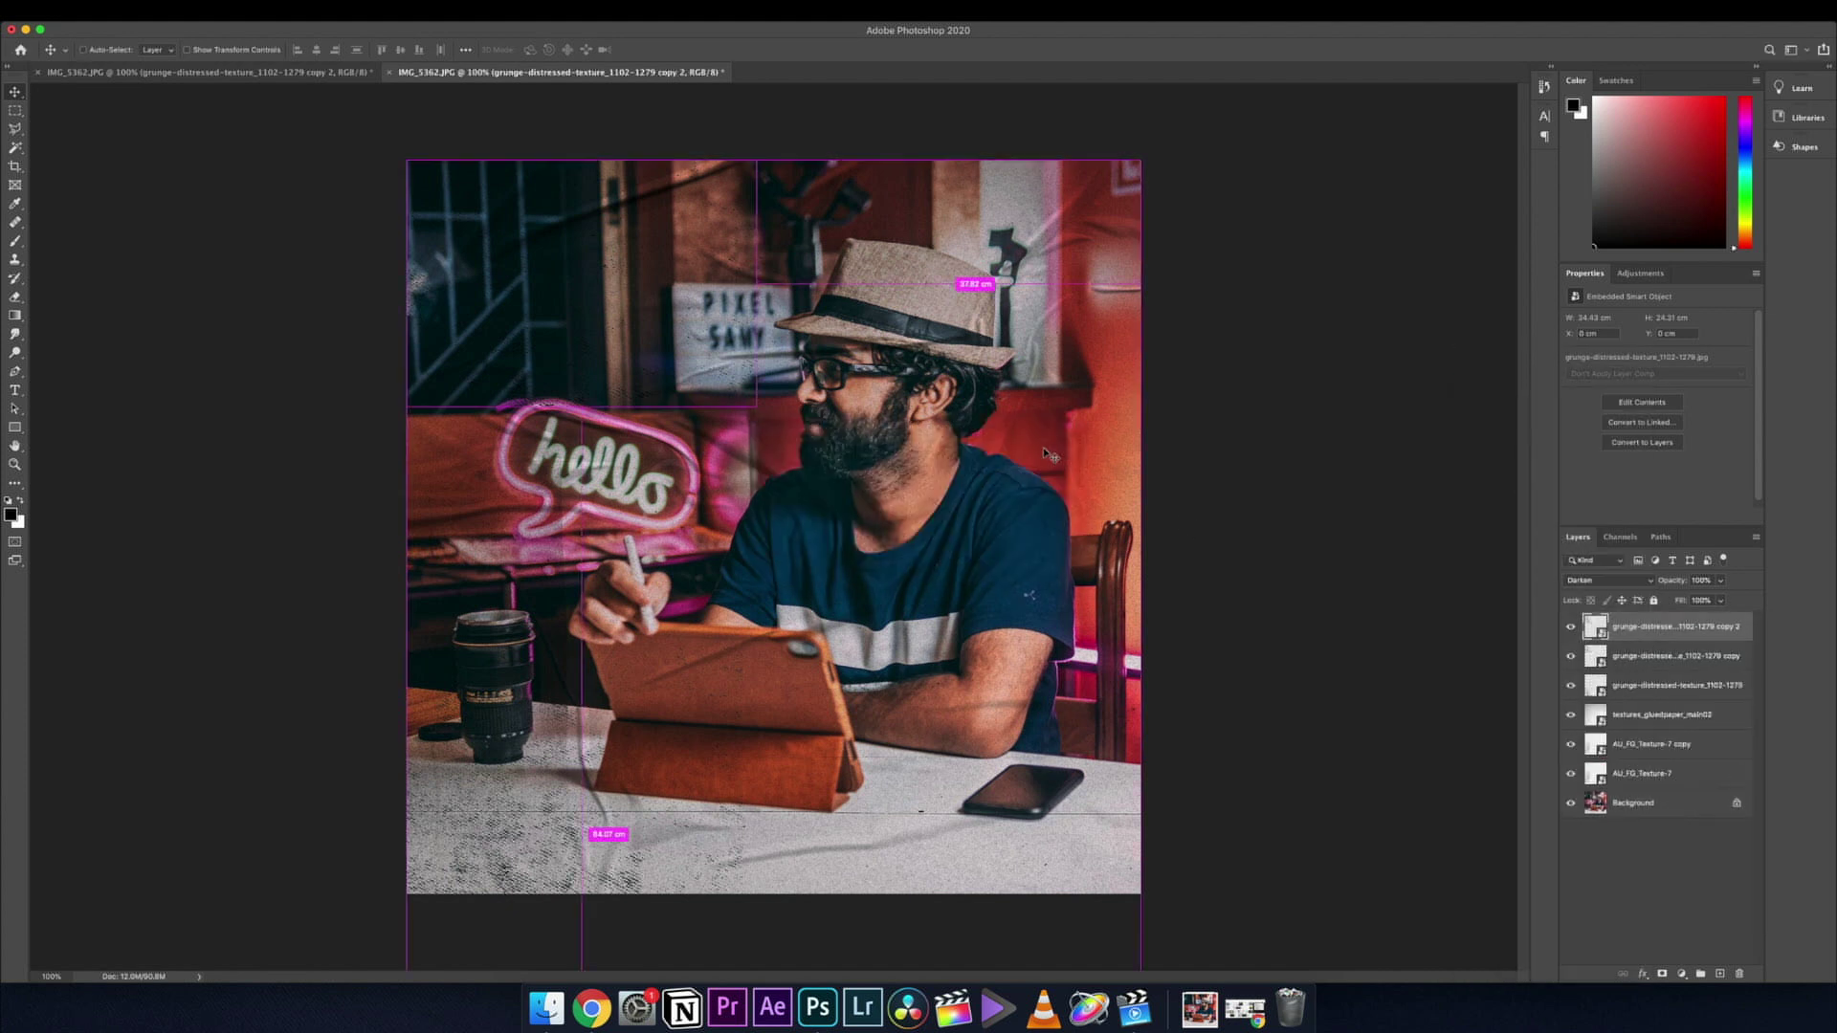
{"action": "key", "text": "ctrl+t"}
{"action": "left_click_drag", "start_coordinate": [636, 304], "coordinate": [1084, 631]}
{"action": "key", "text": "Return"}
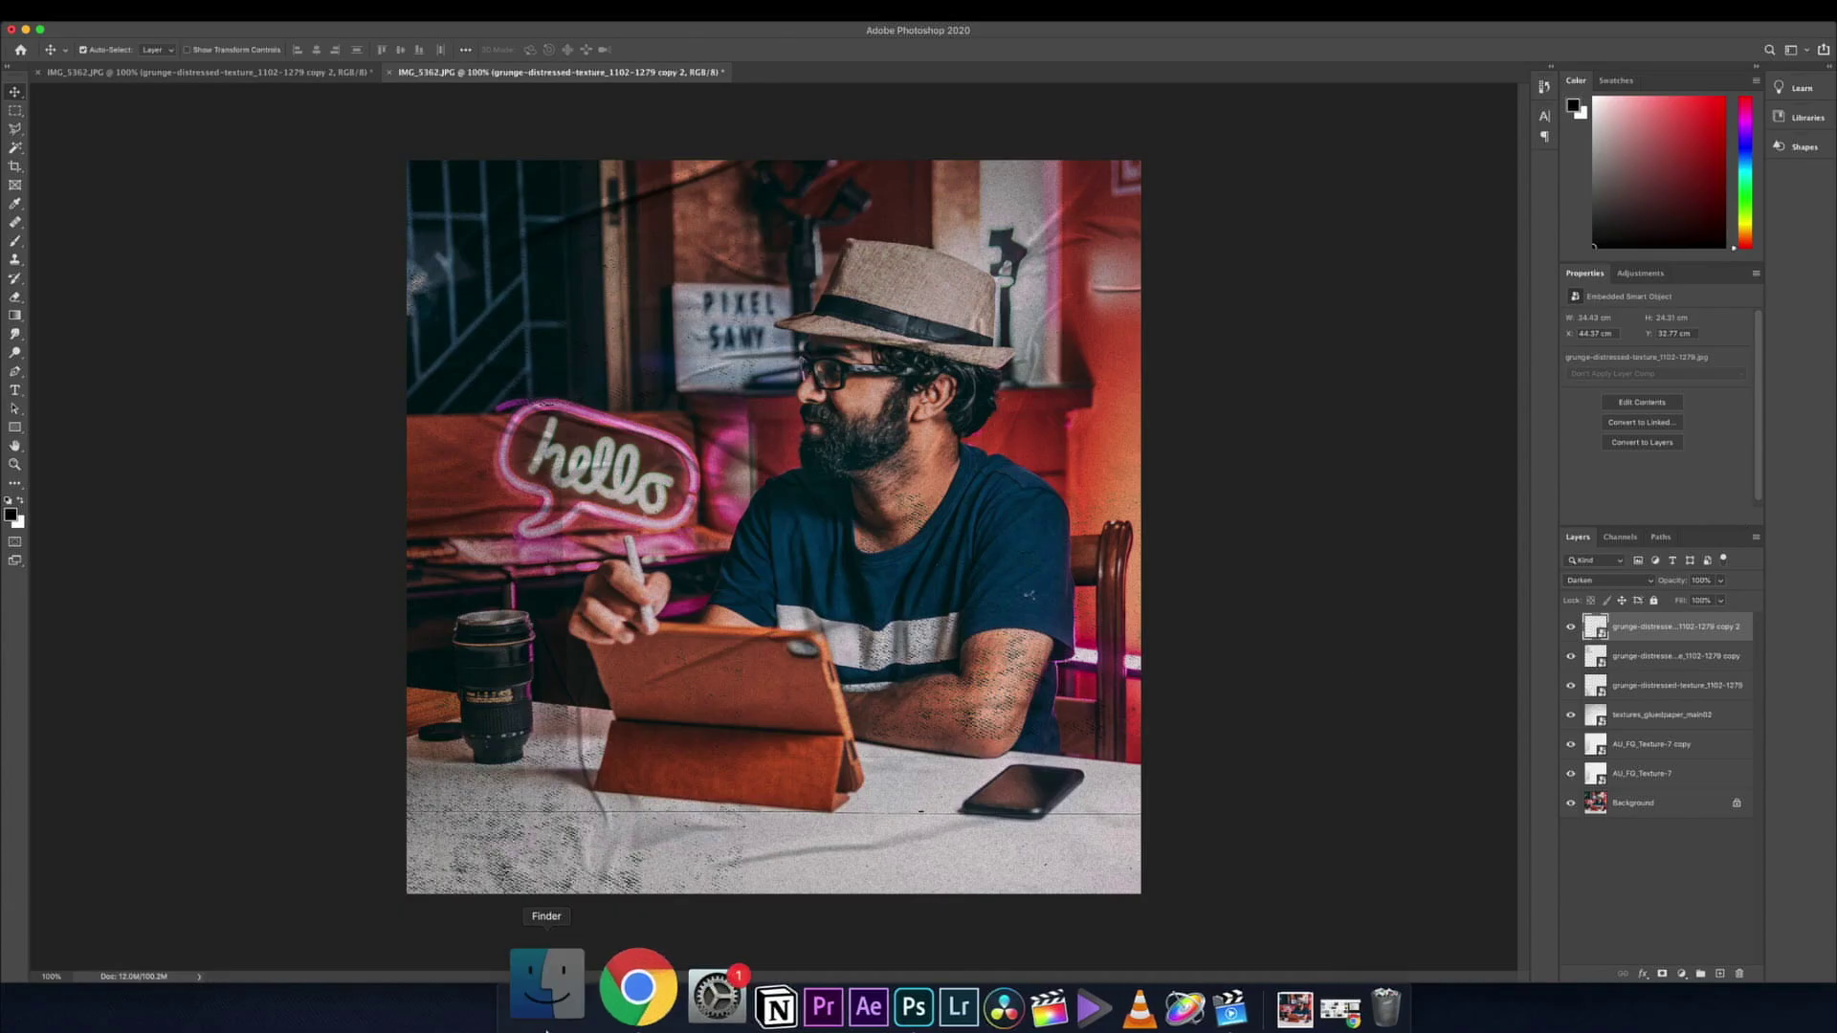
Place an H cut-out letter from the Letters Overlays pack near the tablet.
{"action": "left_click", "coordinate": [547, 1007]}
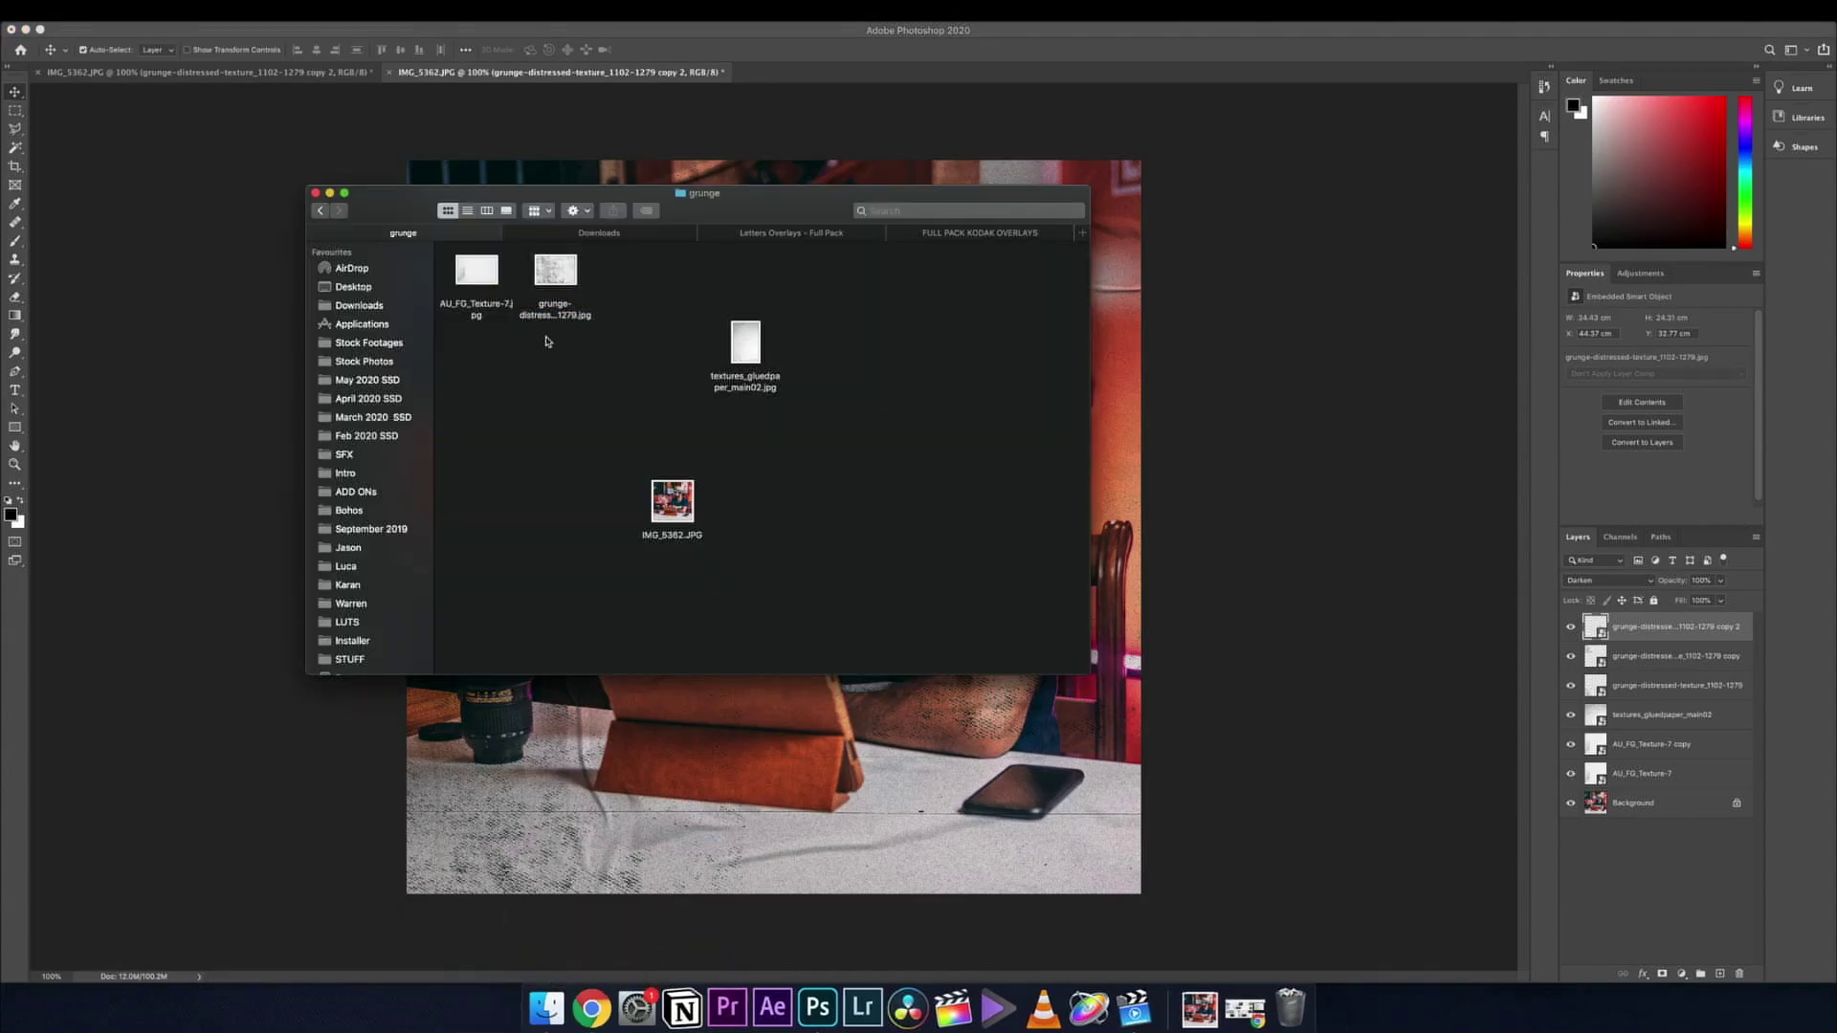
{"action": "left_click", "coordinate": [708, 234]}
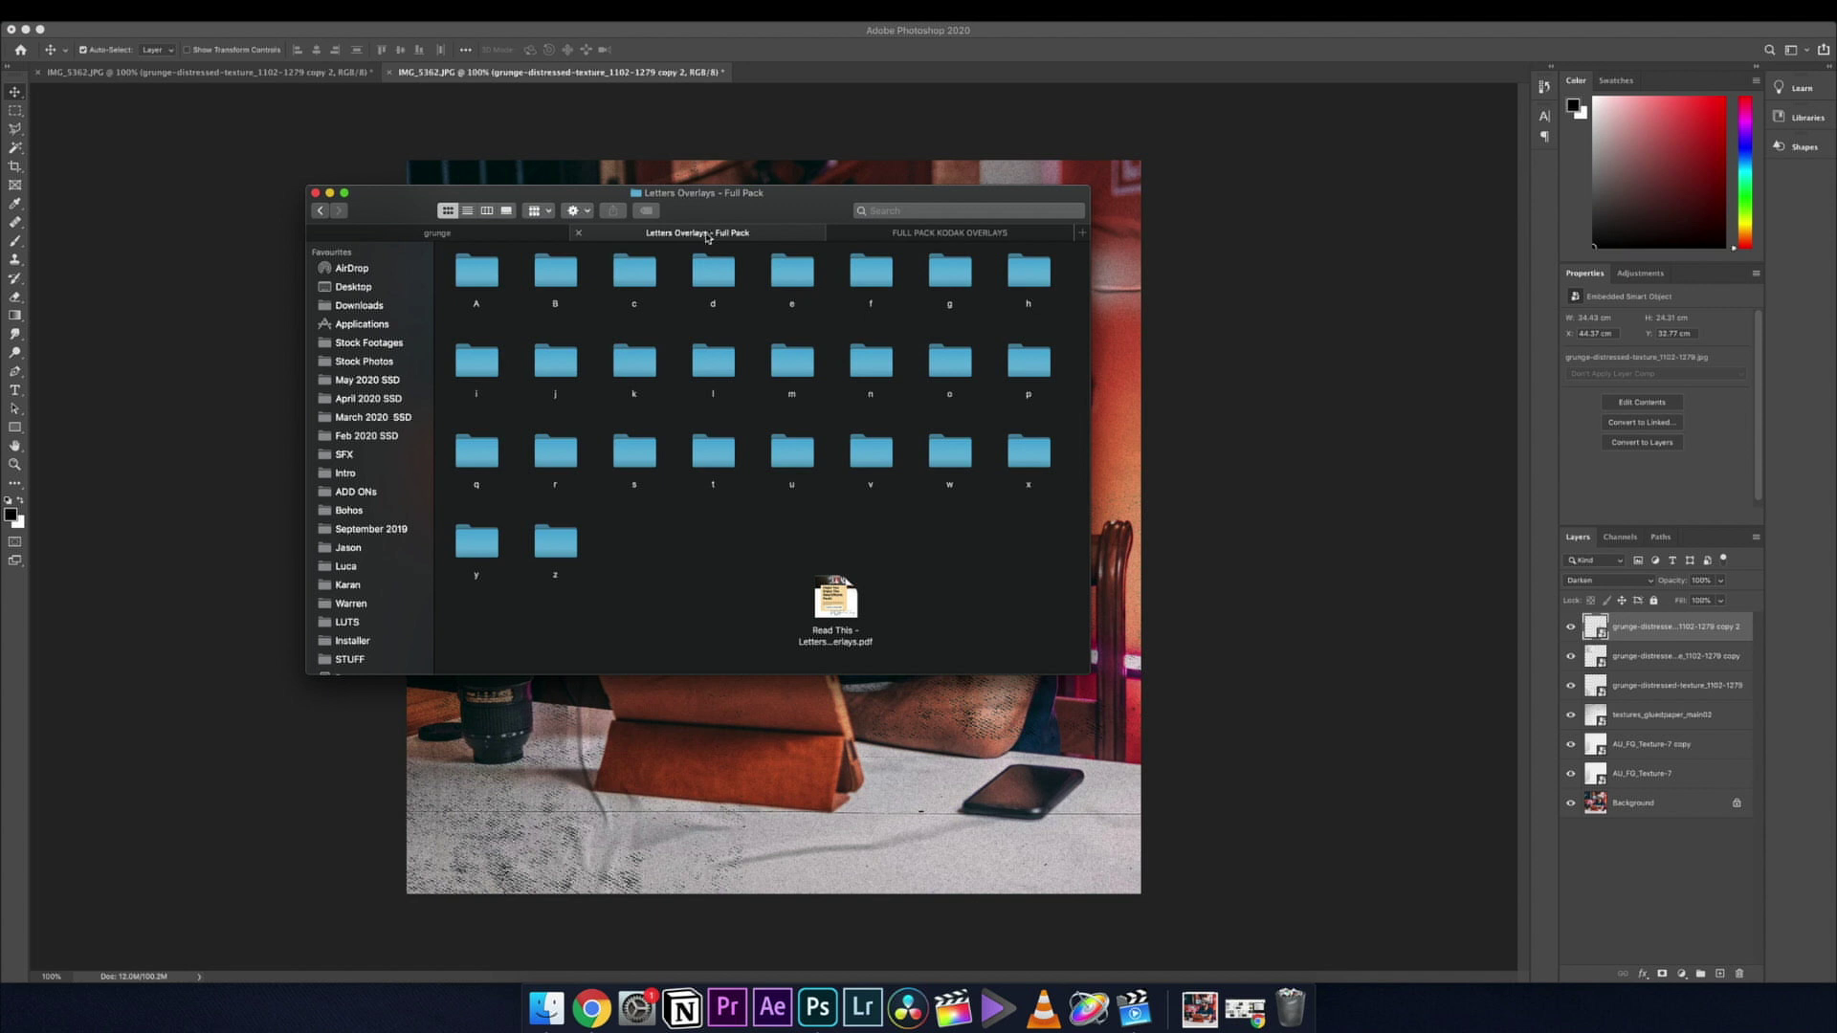
{"action": "left_click", "coordinate": [927, 235]}
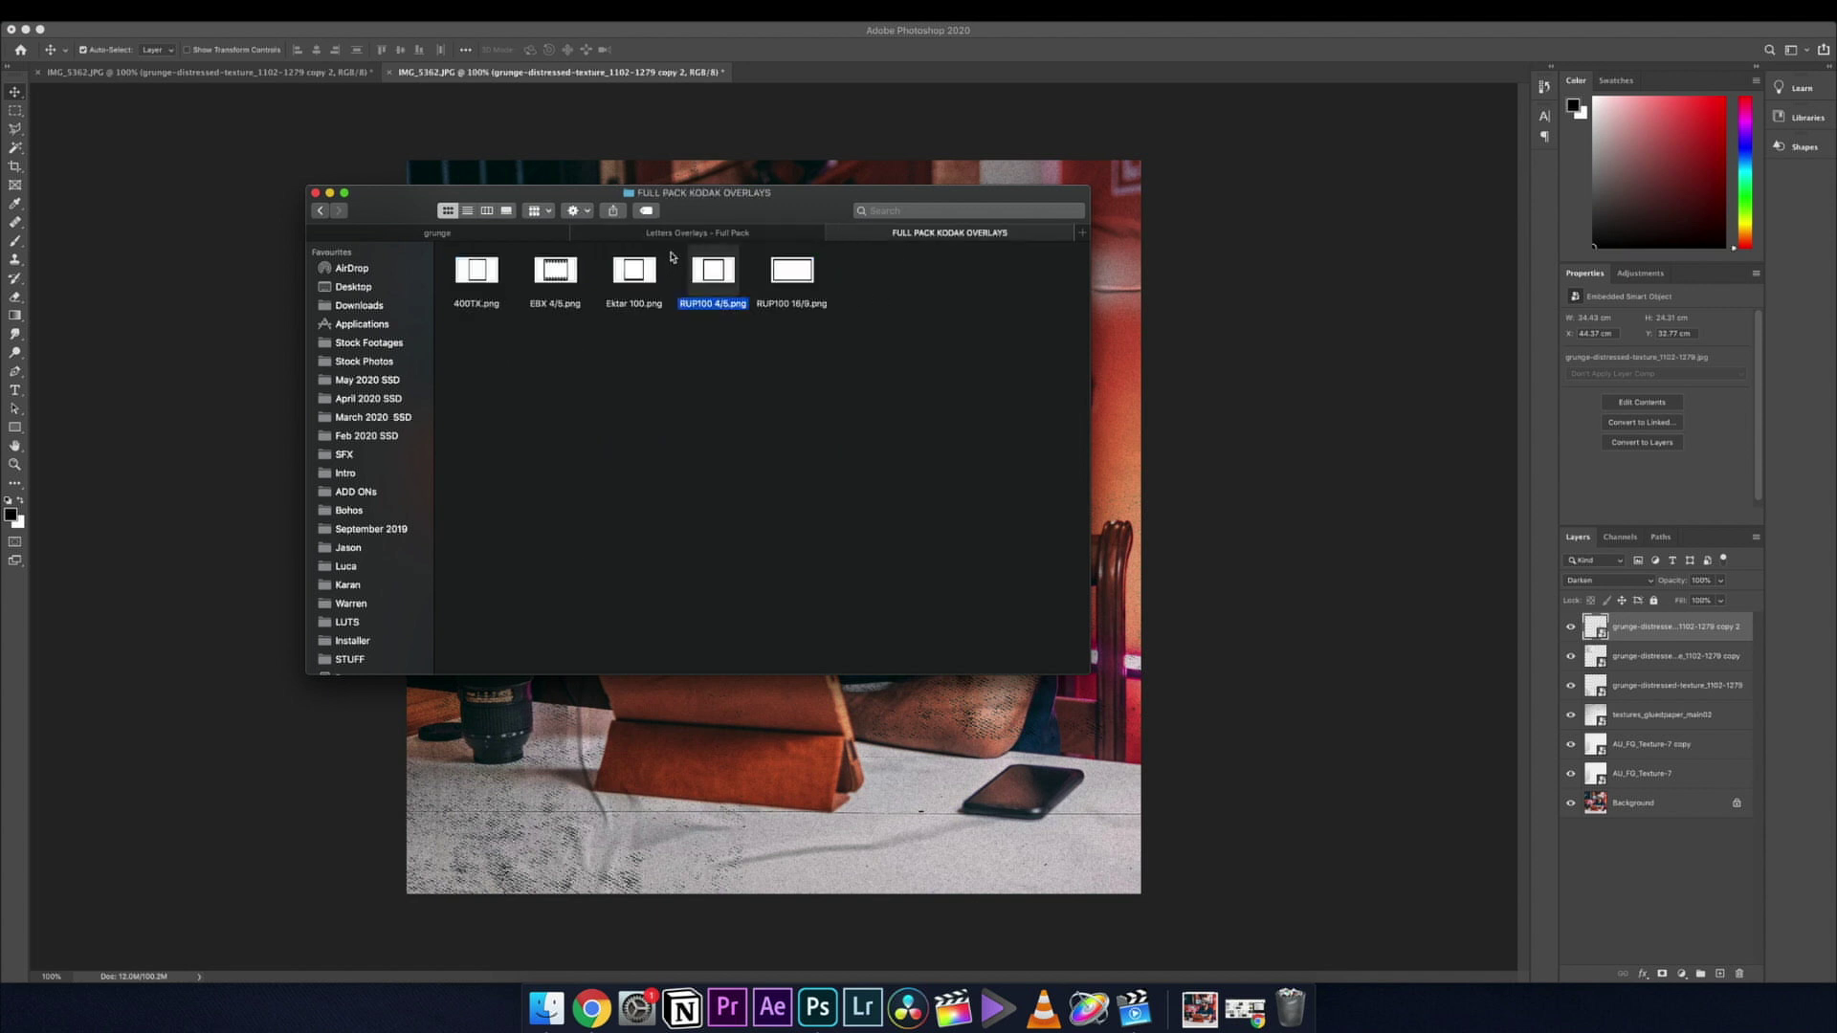
{"action": "left_click", "coordinate": [682, 235]}
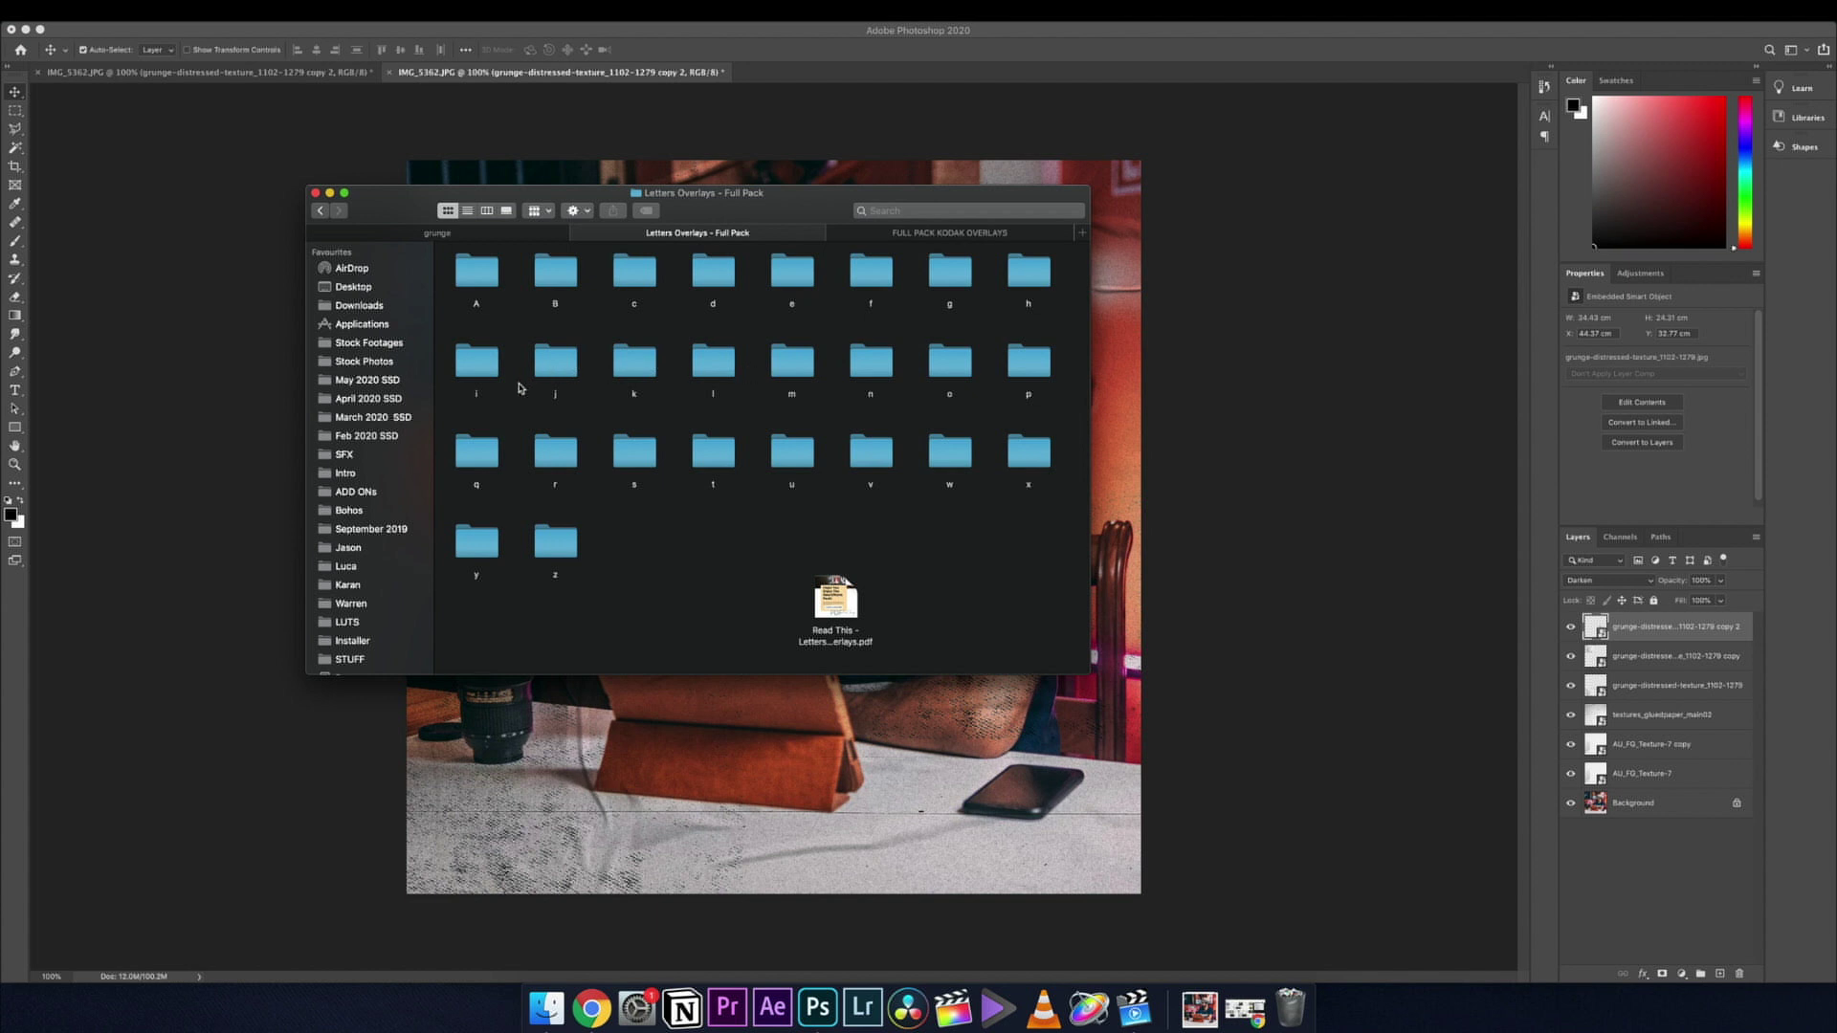
{"action": "double_click", "coordinate": [1007, 278]}
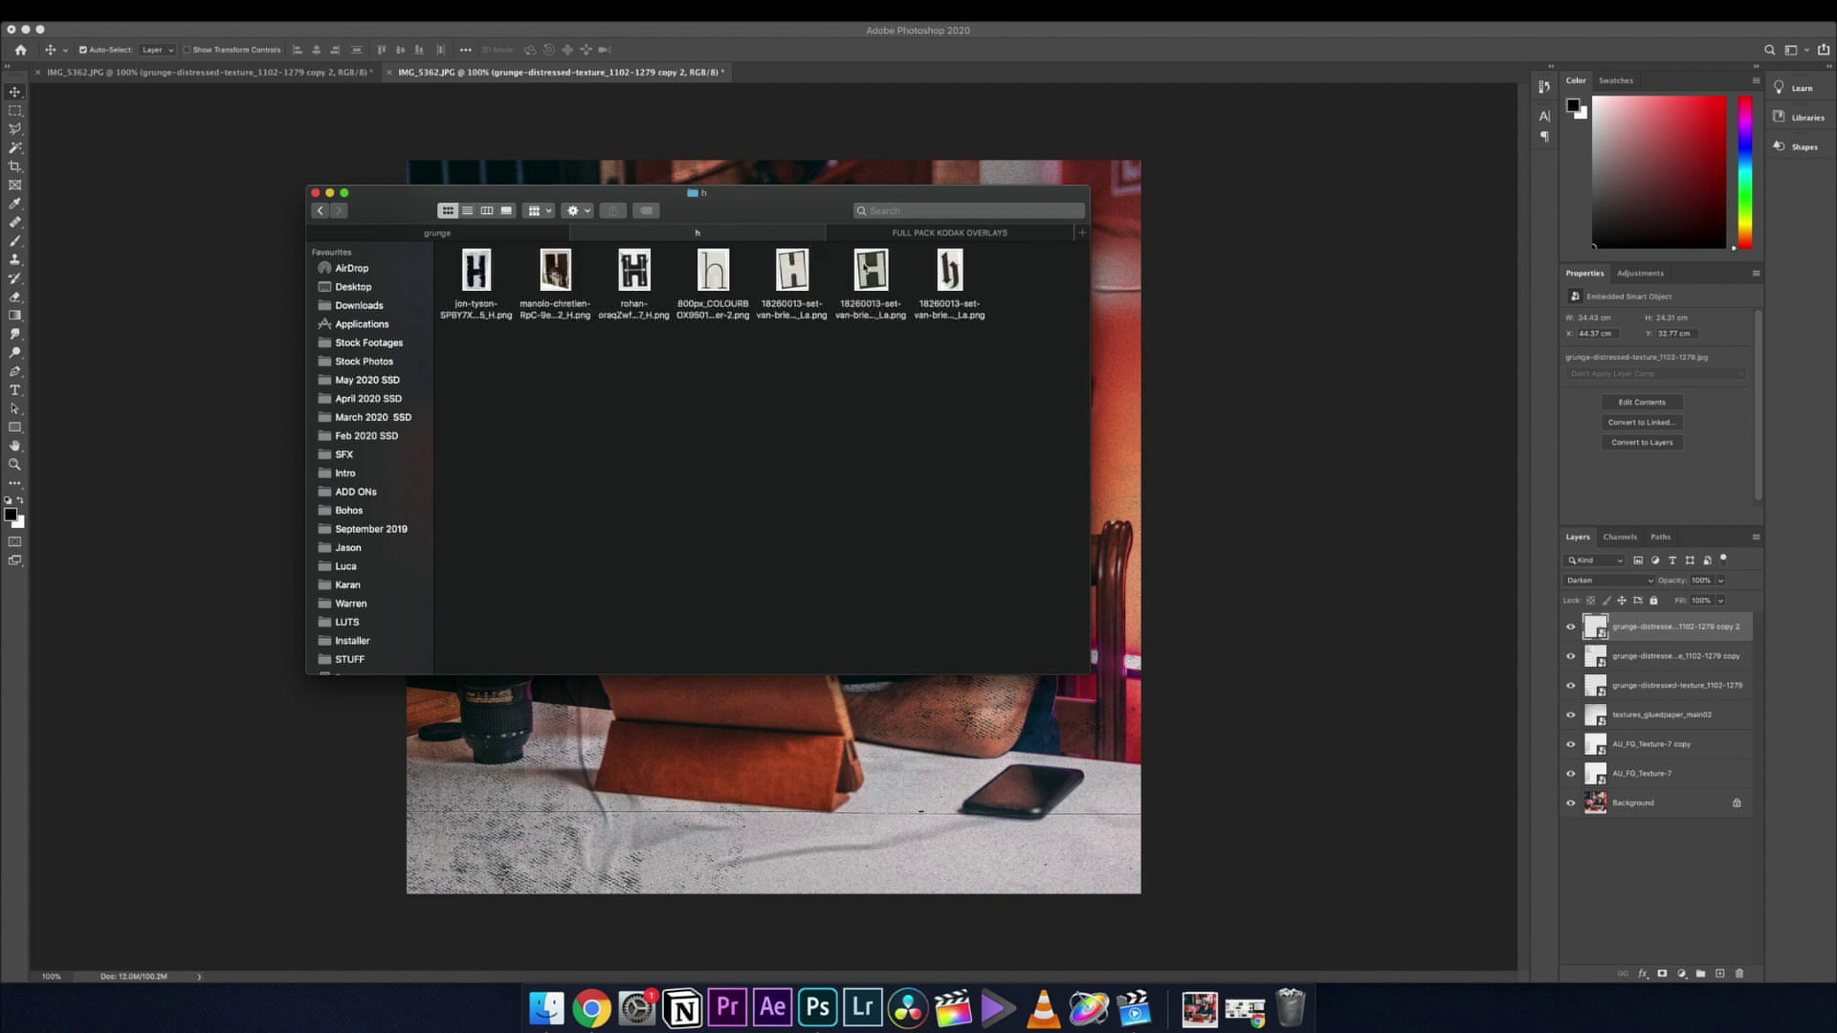
{"action": "left_click_drag", "start_coordinate": [870, 271], "coordinate": [581, 651]}
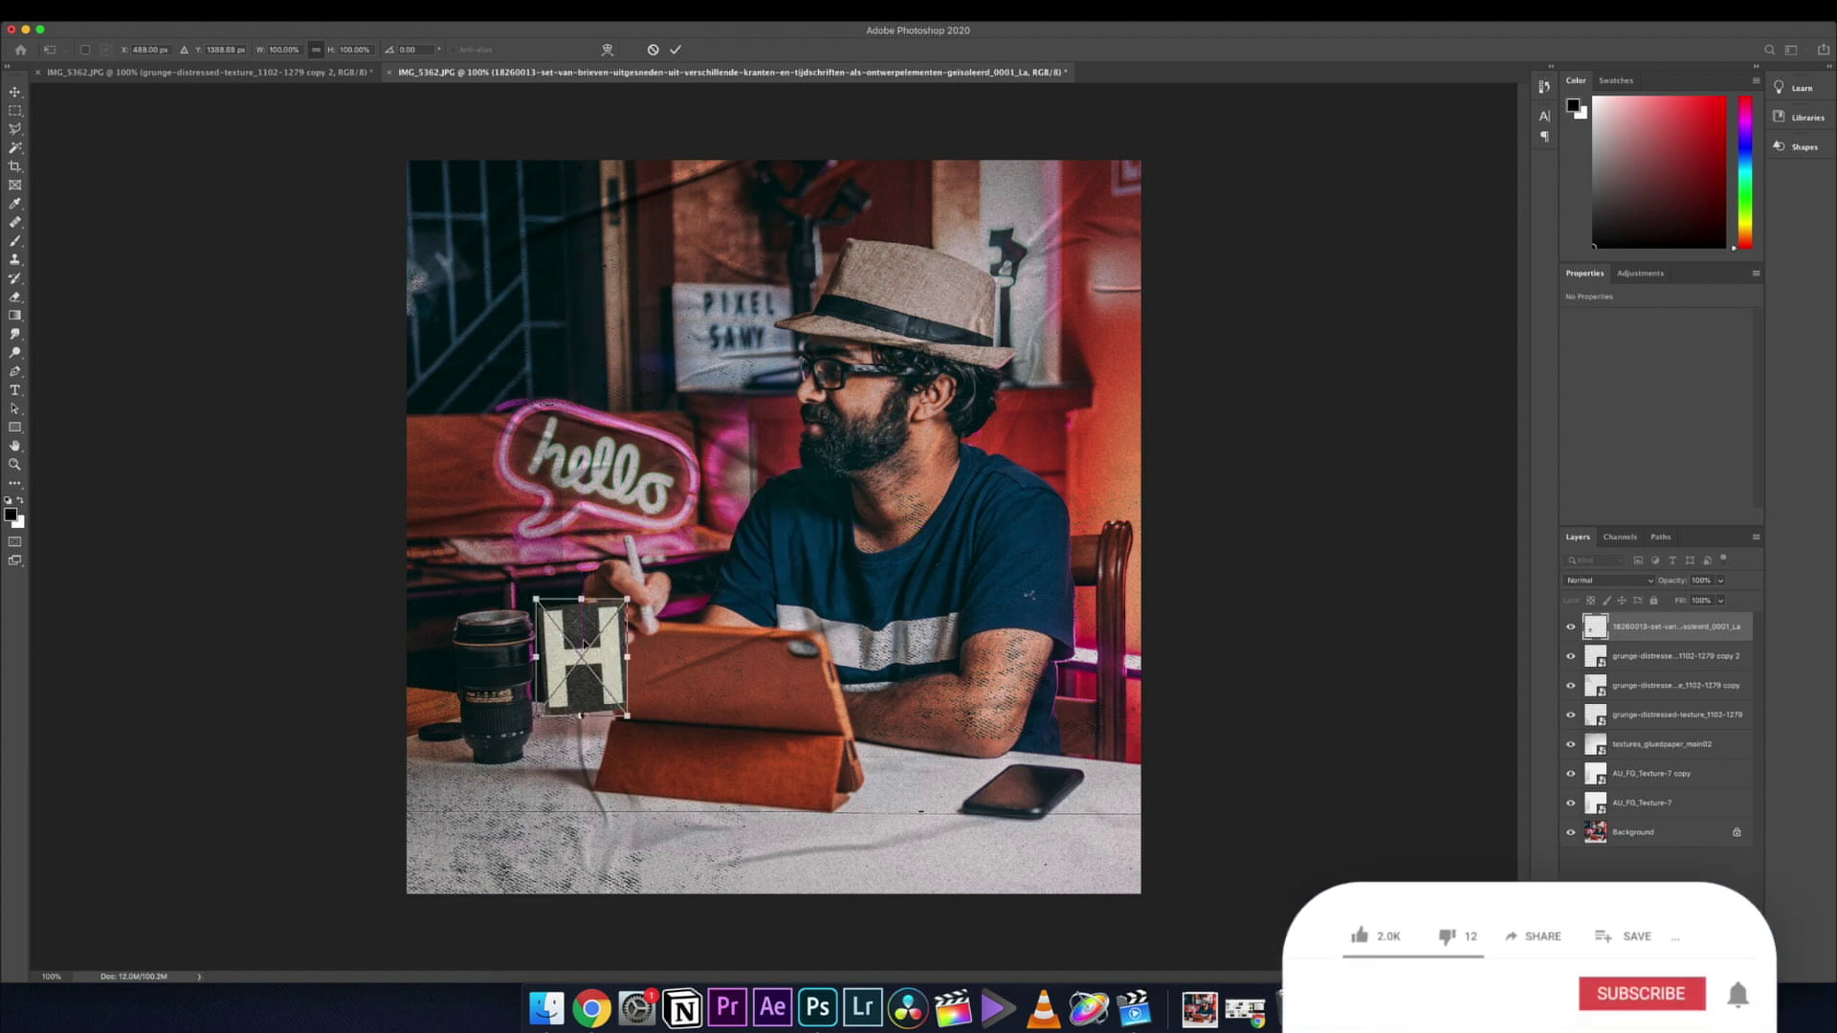
{"action": "key", "text": "Return"}
Add E and L cut-out letter images beside the H.
{"action": "left_click", "coordinate": [547, 1007]}
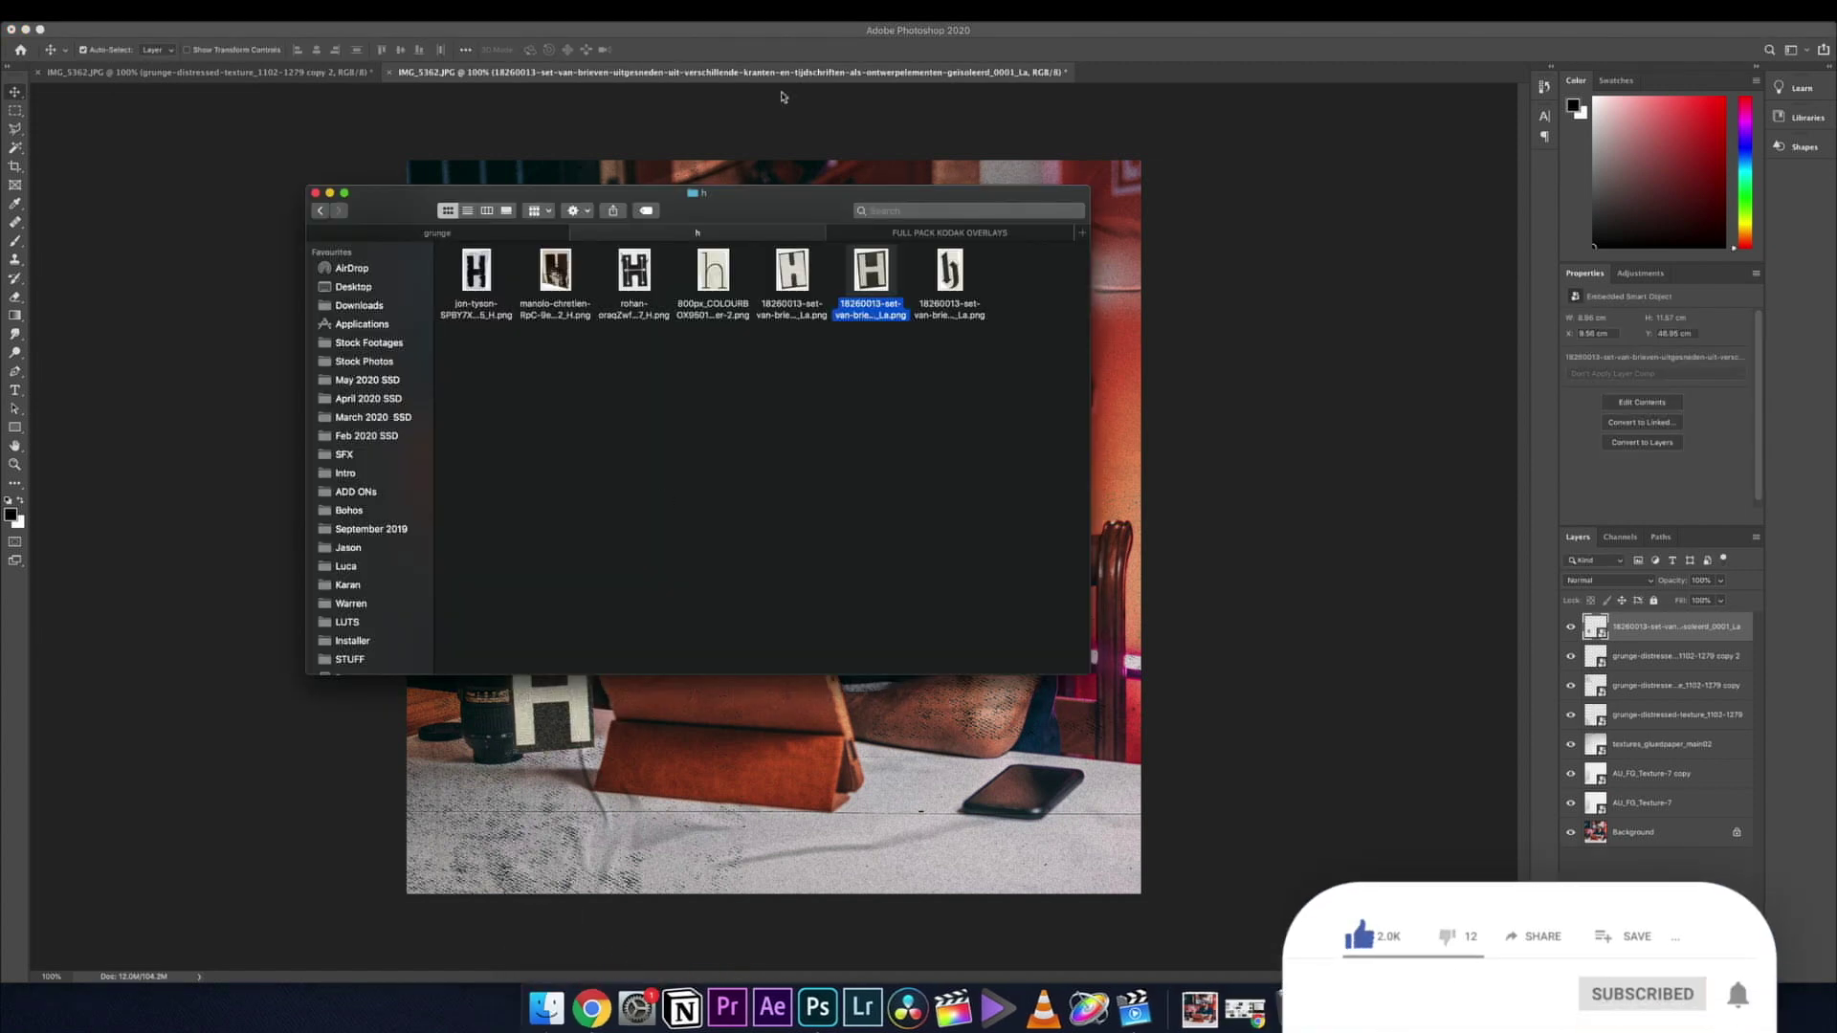
{"action": "left_click", "coordinate": [322, 213]}
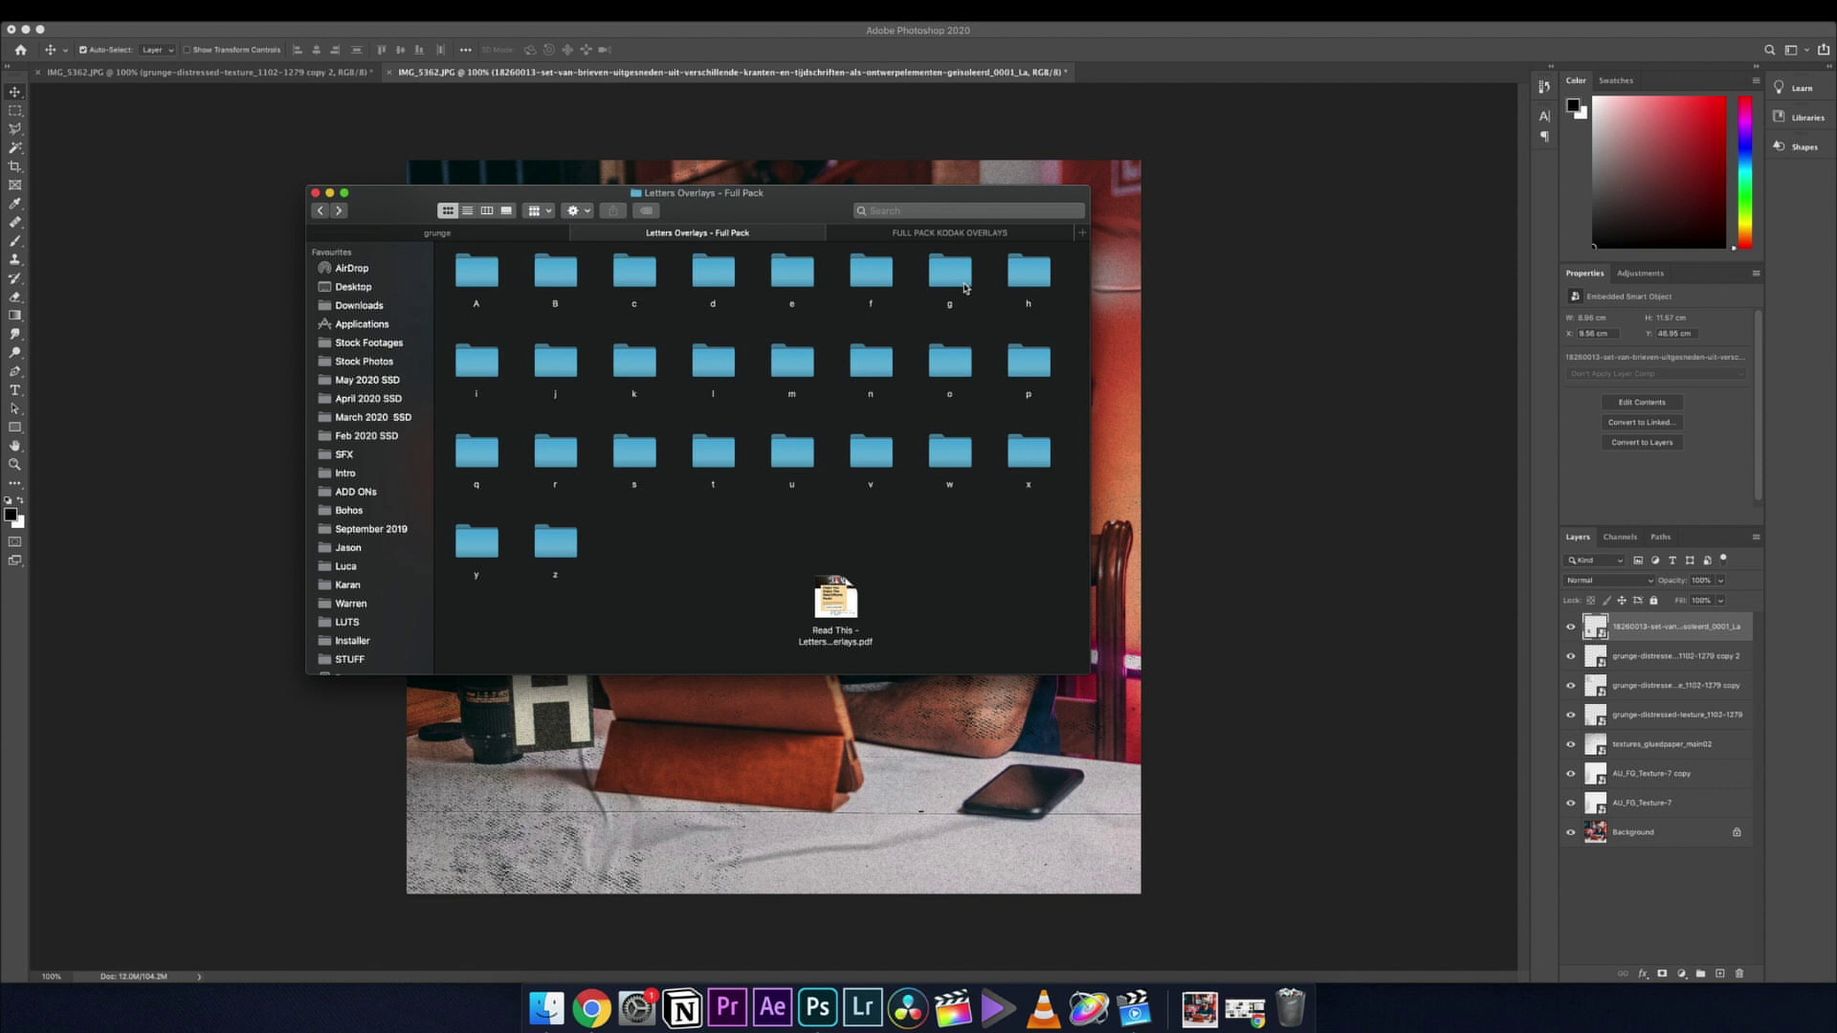
{"action": "double_click", "coordinate": [802, 279]}
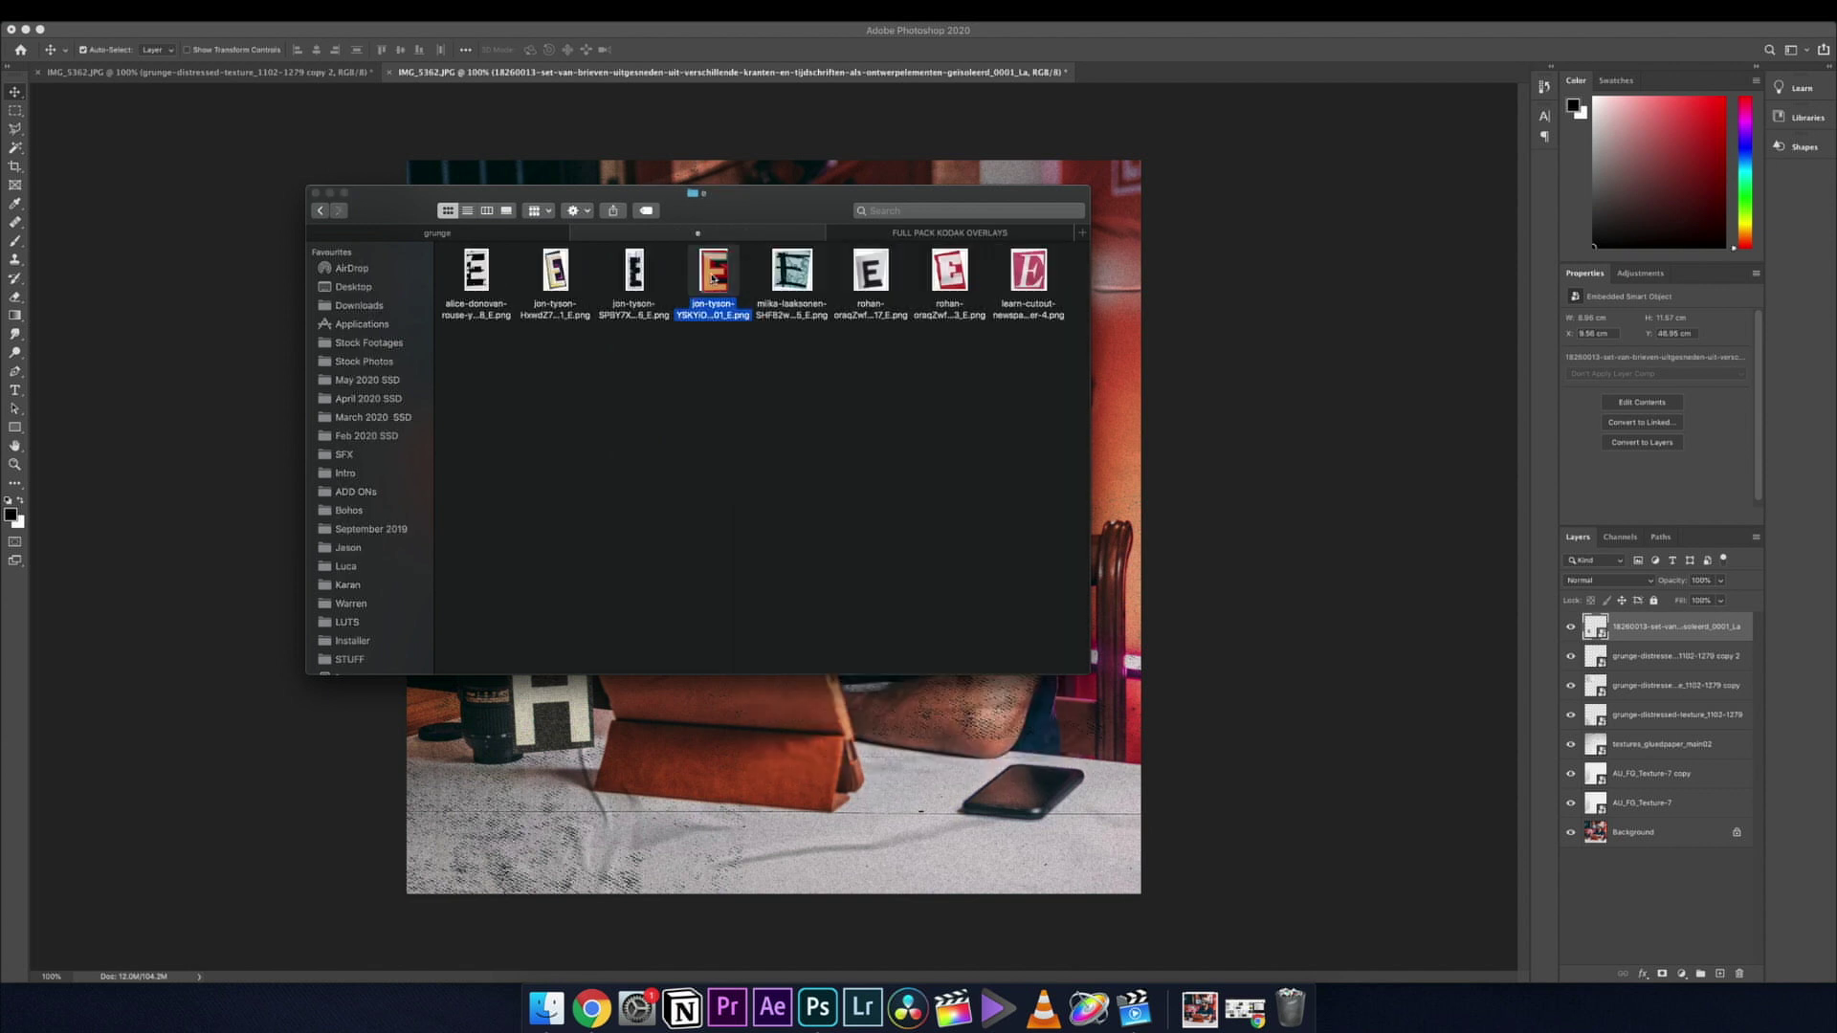
{"action": "left_click_drag", "start_coordinate": [712, 278], "coordinate": [636, 759]}
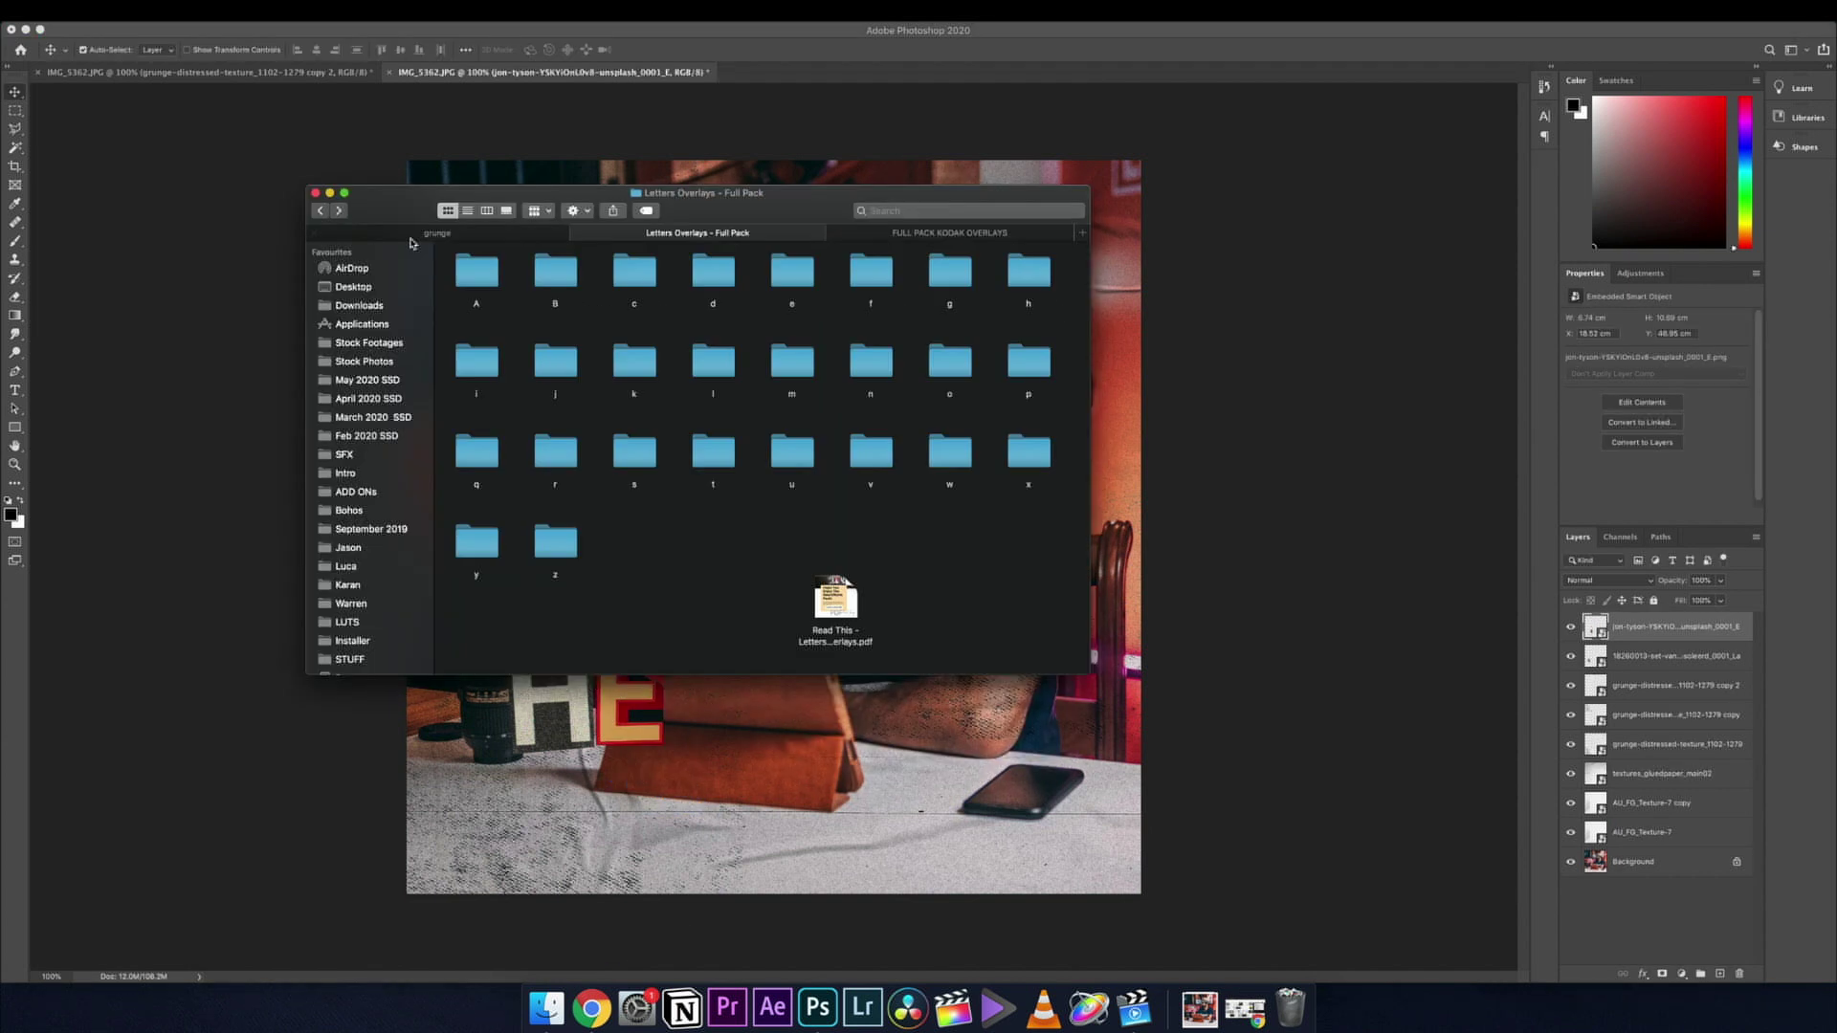
{"action": "left_click_drag", "start_coordinate": [838, 743], "coordinate": [703, 690]}
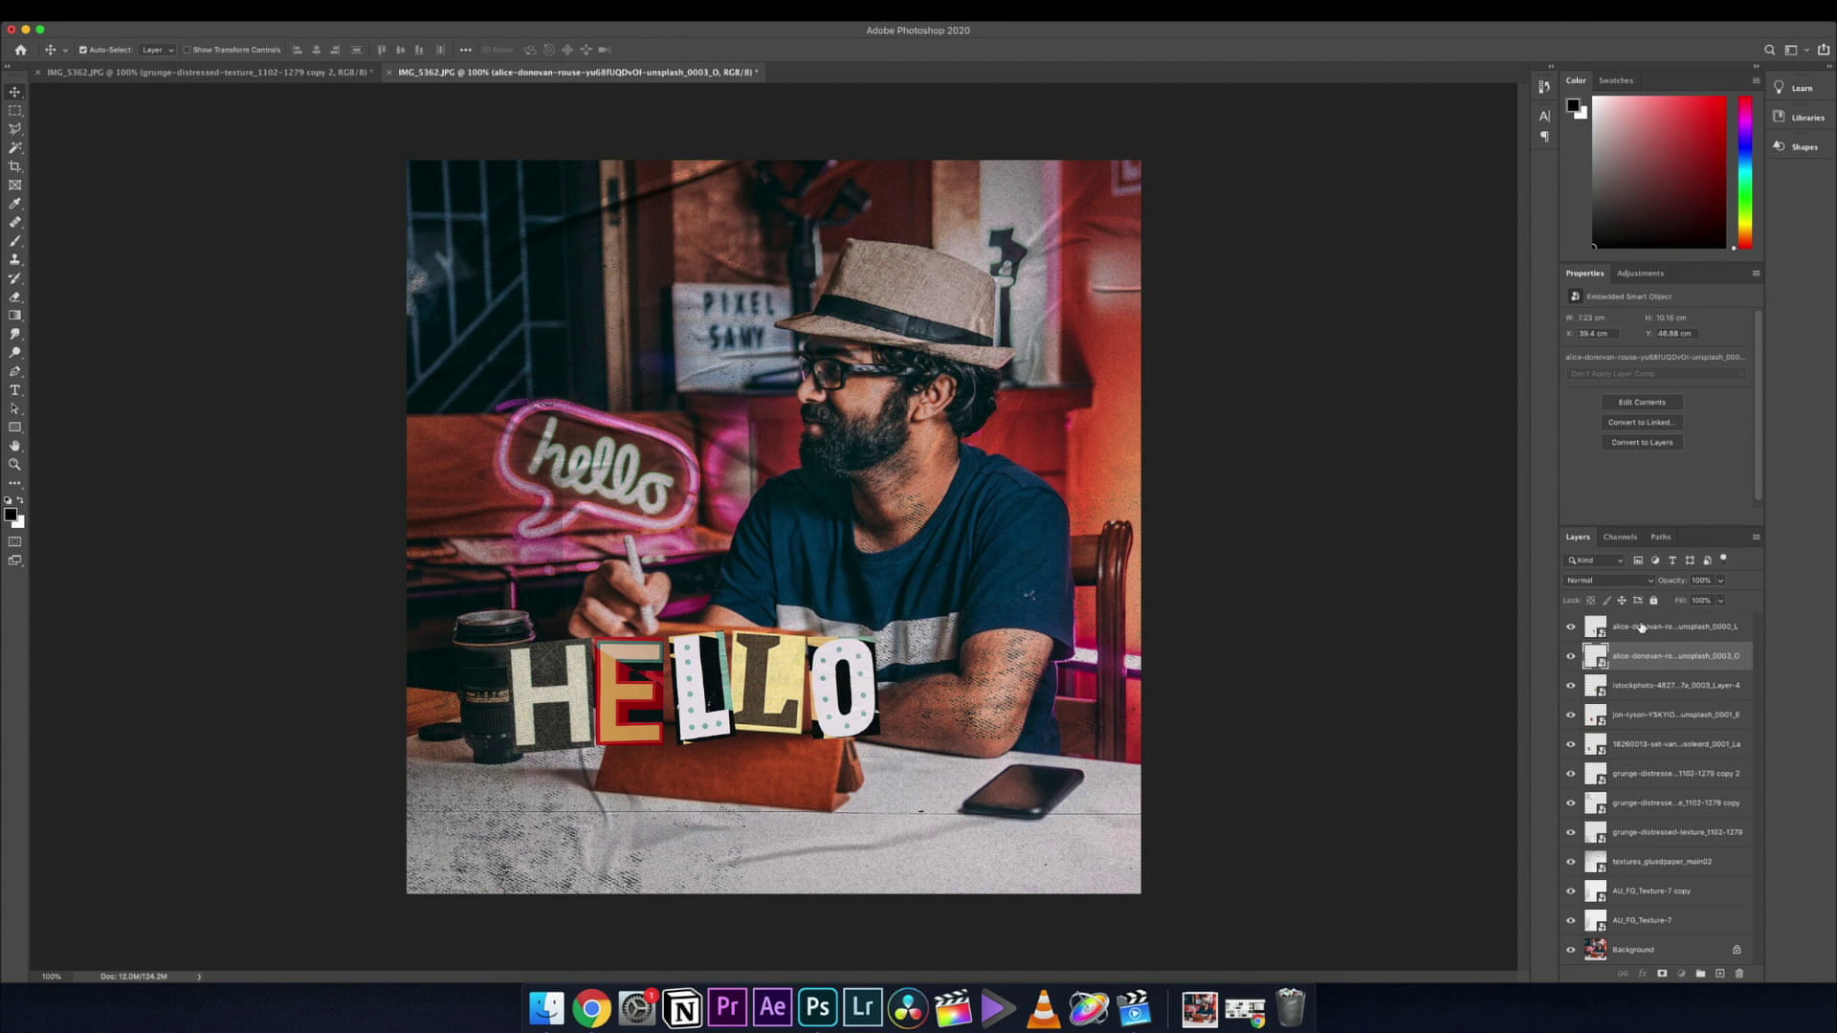
Group the five HELLO letter layers into Group 1.
{"action": "left_click", "coordinate": [1642, 628]}
{"action": "left_click", "coordinate": [1632, 750], "text": "shift"}
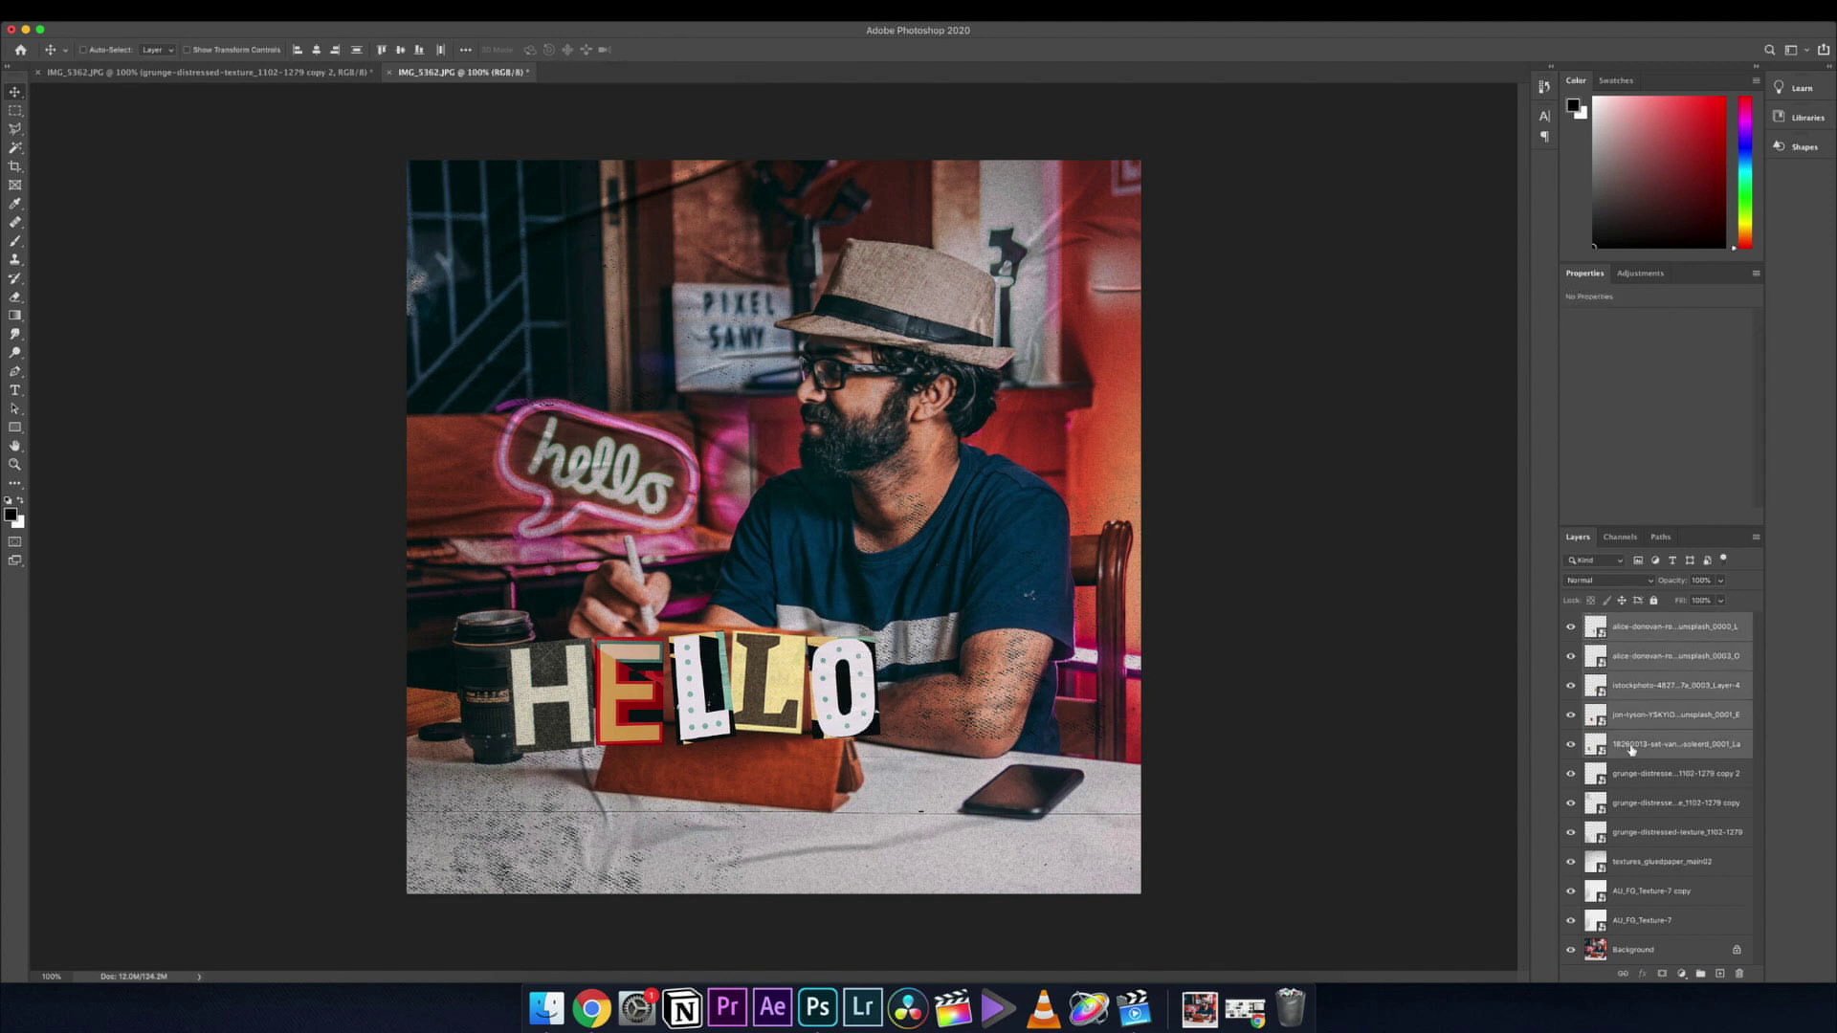
{"action": "right_click", "coordinate": [1655, 725]}
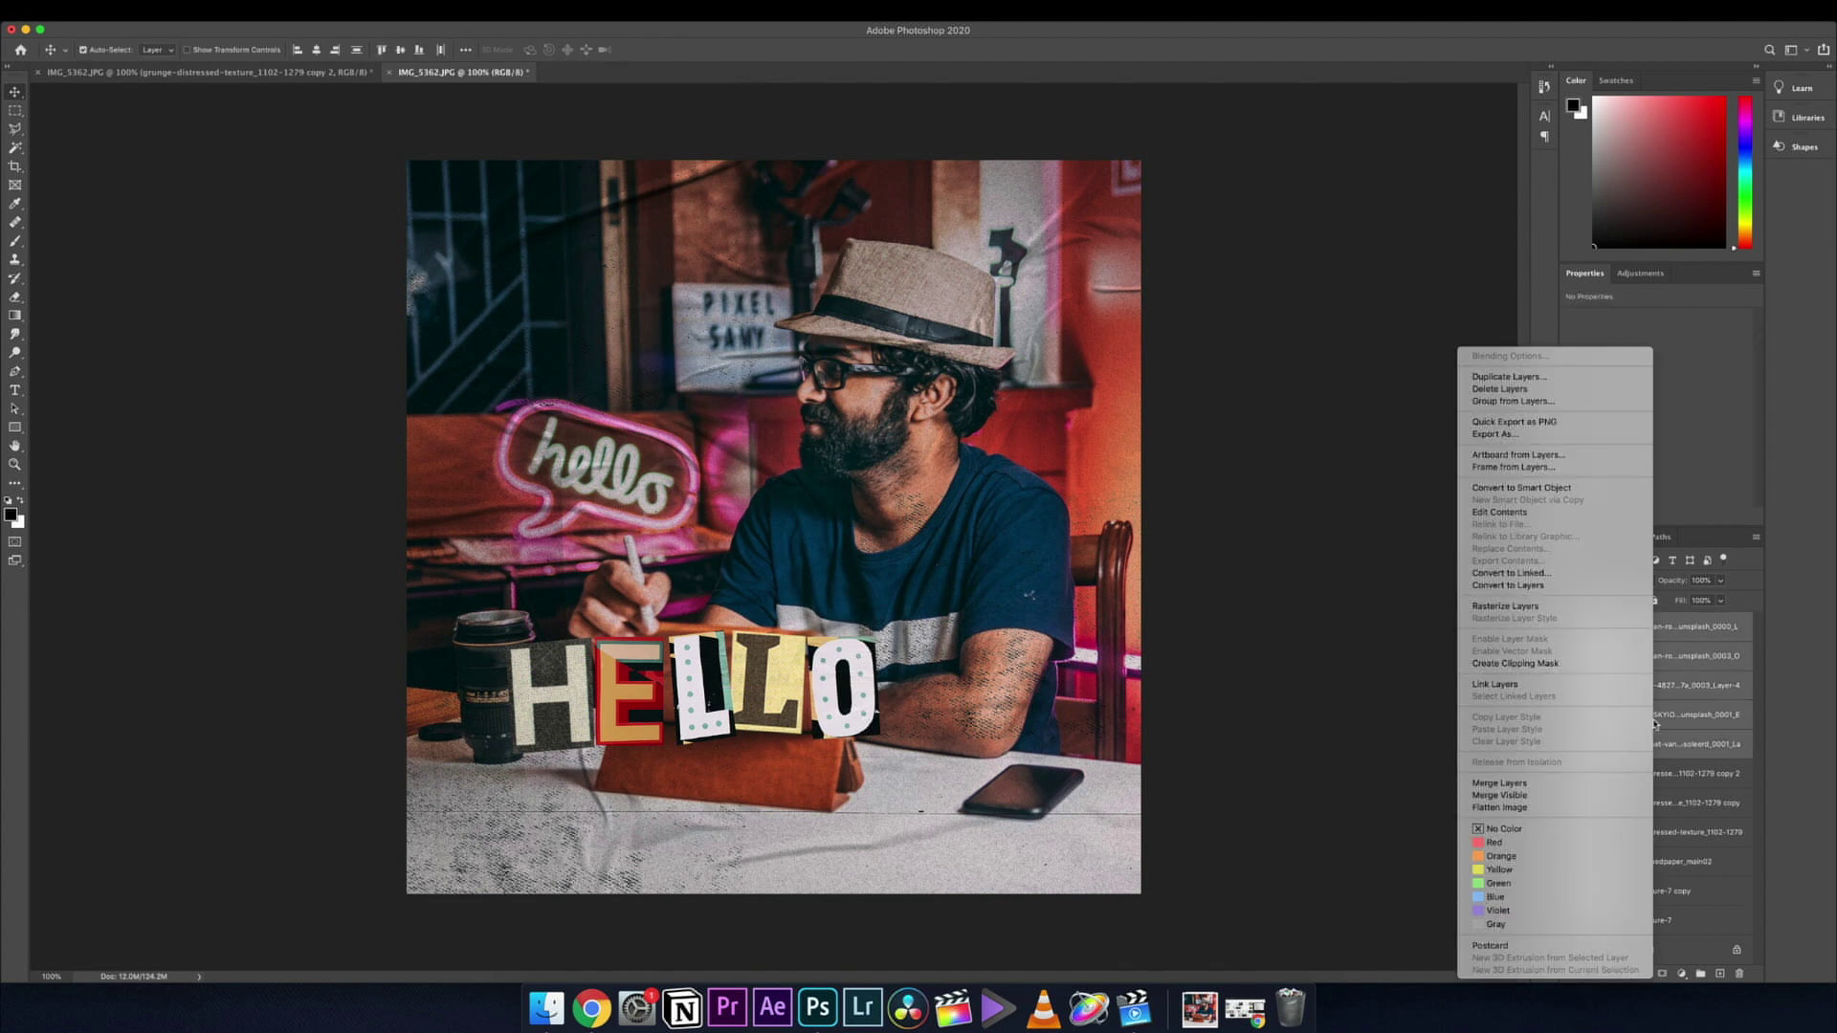
{"action": "left_click", "coordinate": [1572, 404]}
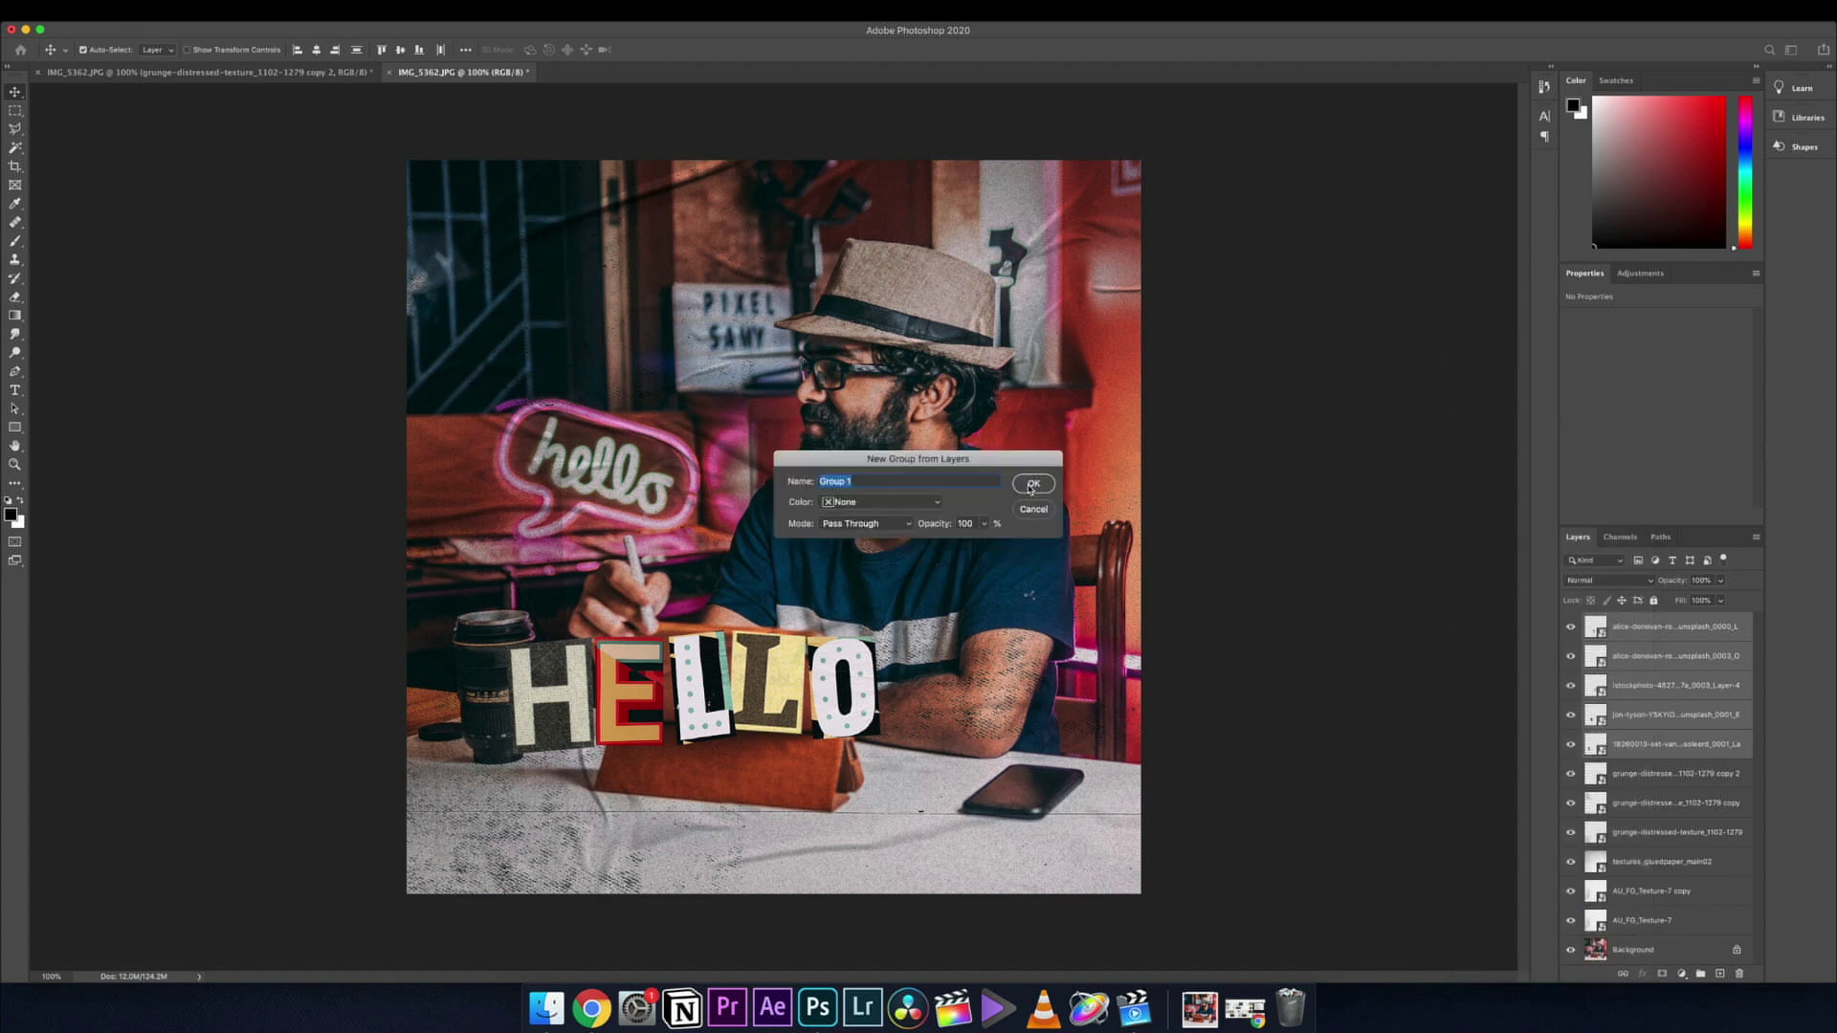
{"action": "left_click", "coordinate": [1051, 489]}
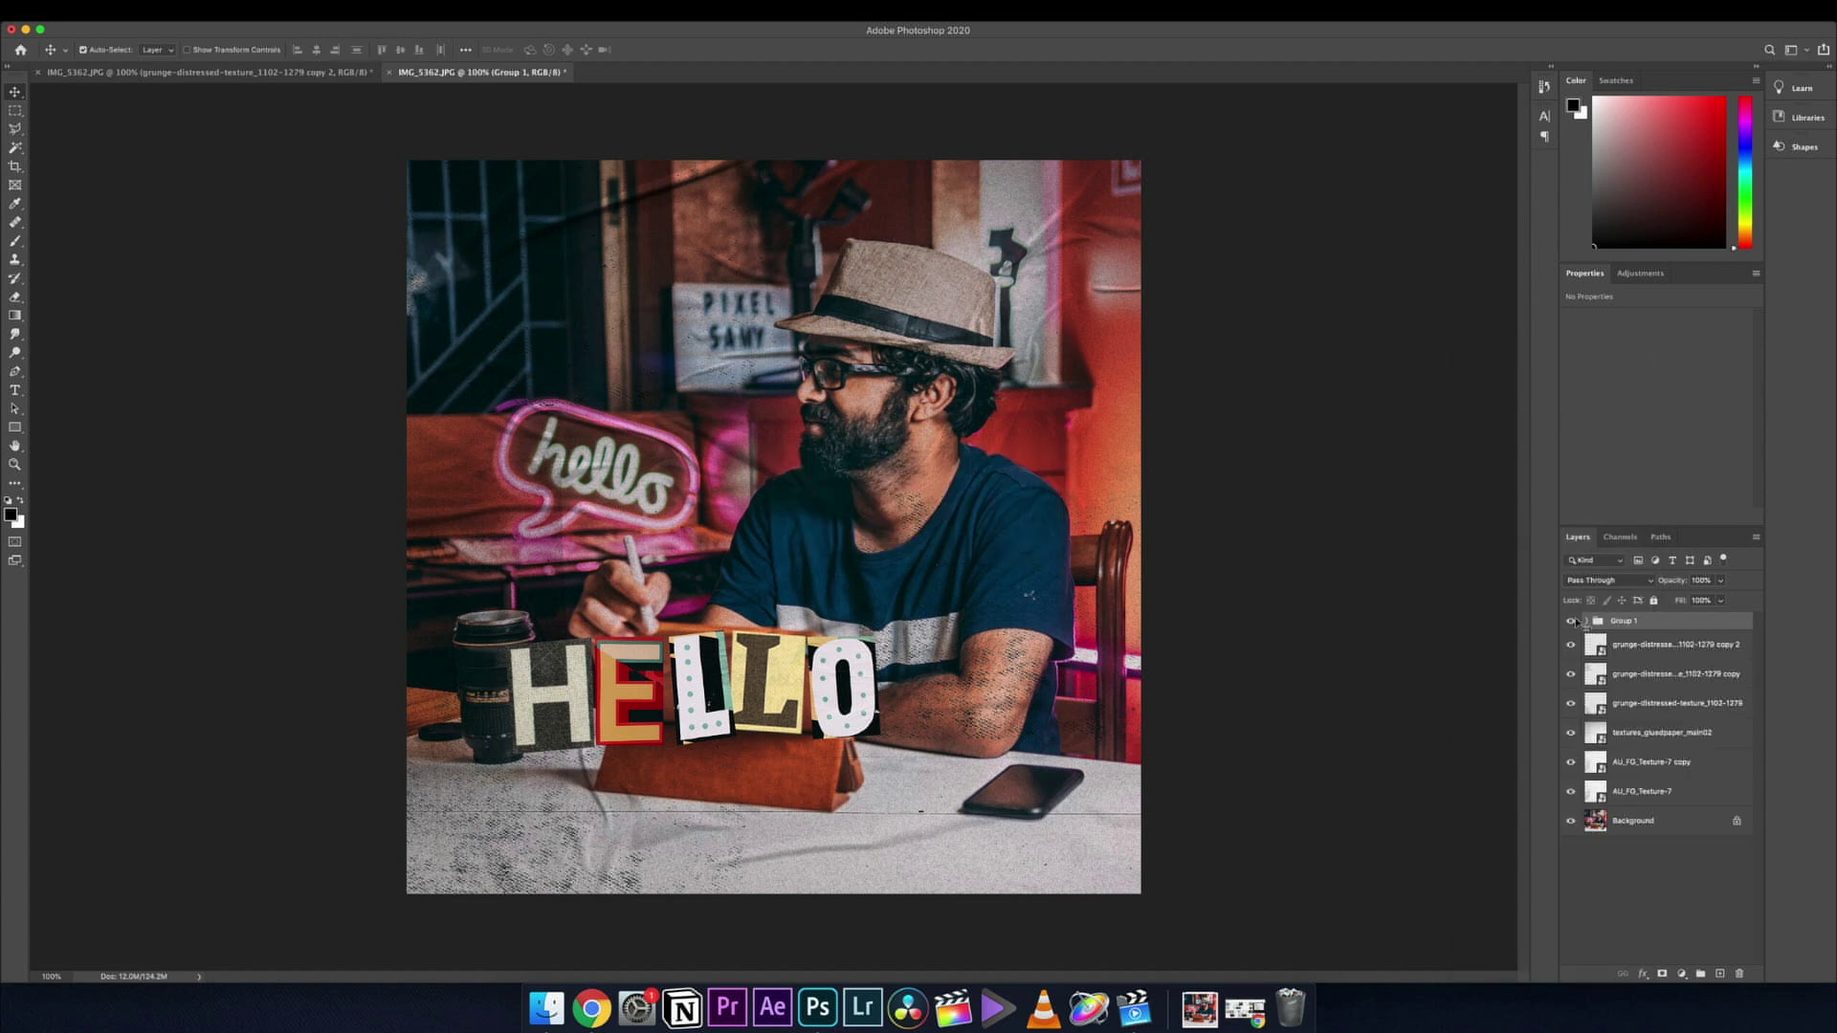
Shift the HELLO group right and down, and move Group 1 just above Background.
{"action": "left_click", "coordinate": [1570, 622]}
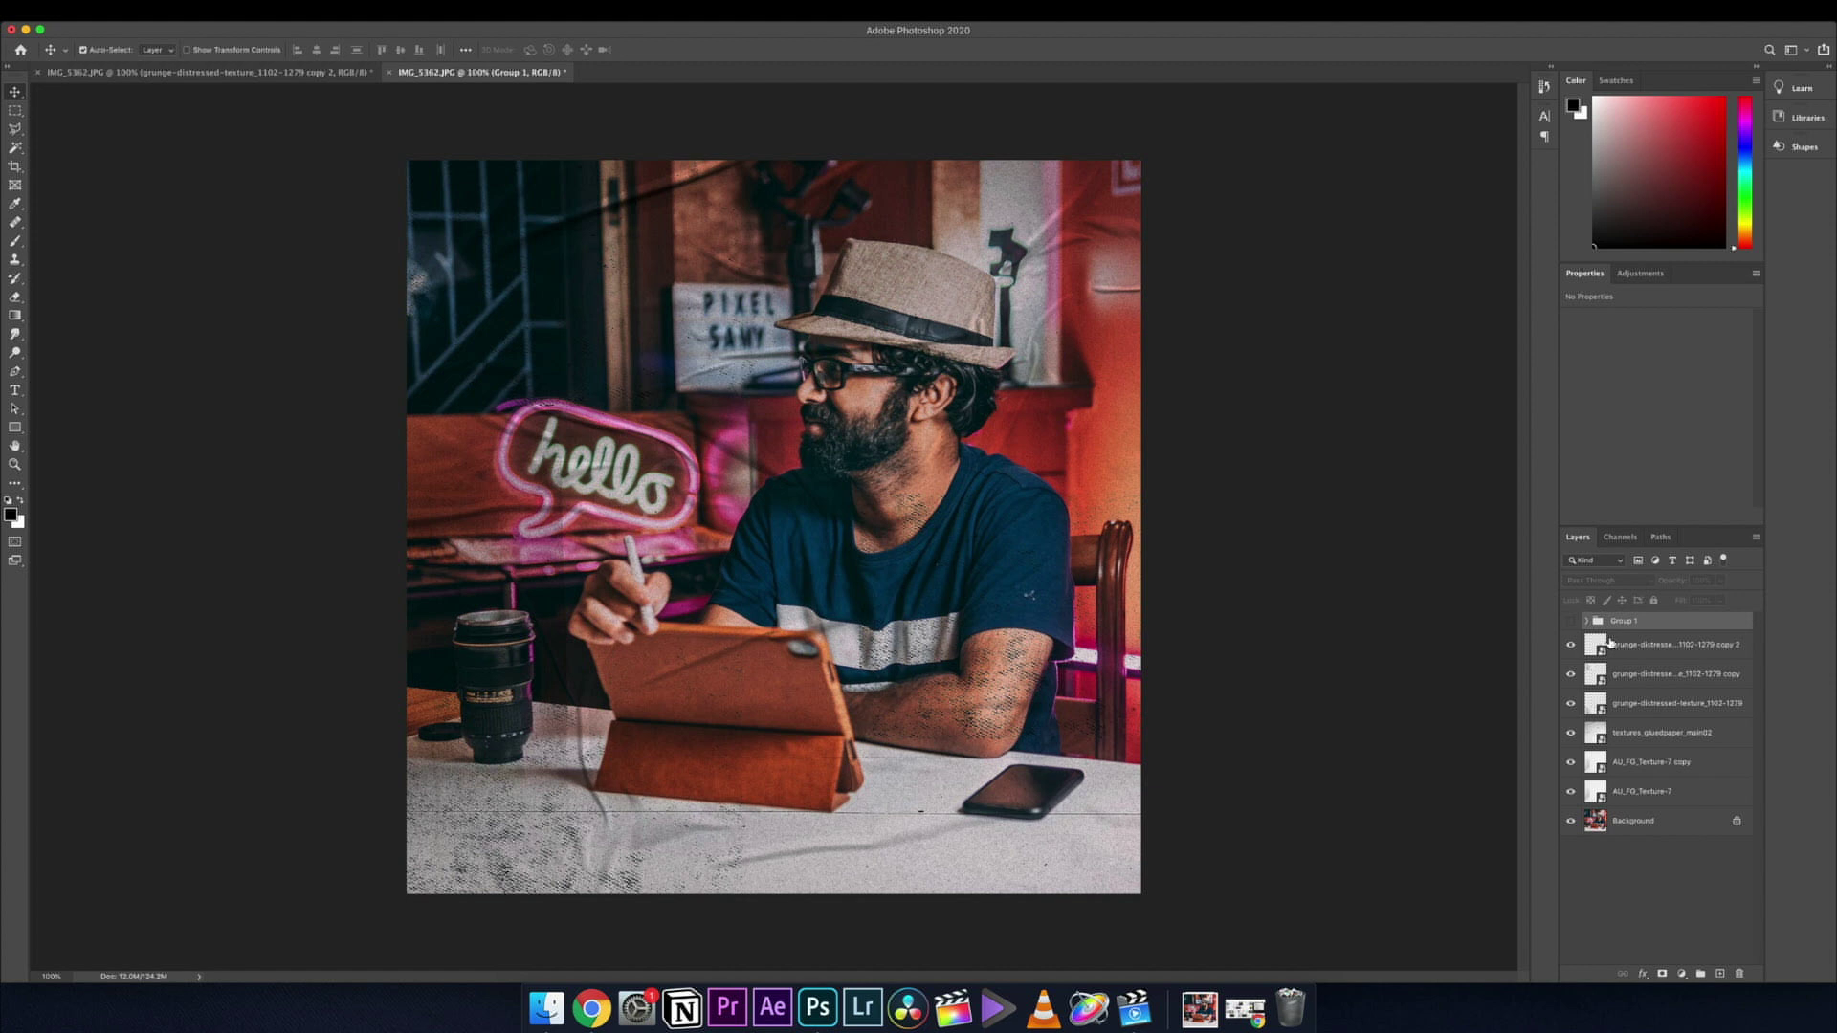
{"action": "left_click", "coordinate": [1570, 622]}
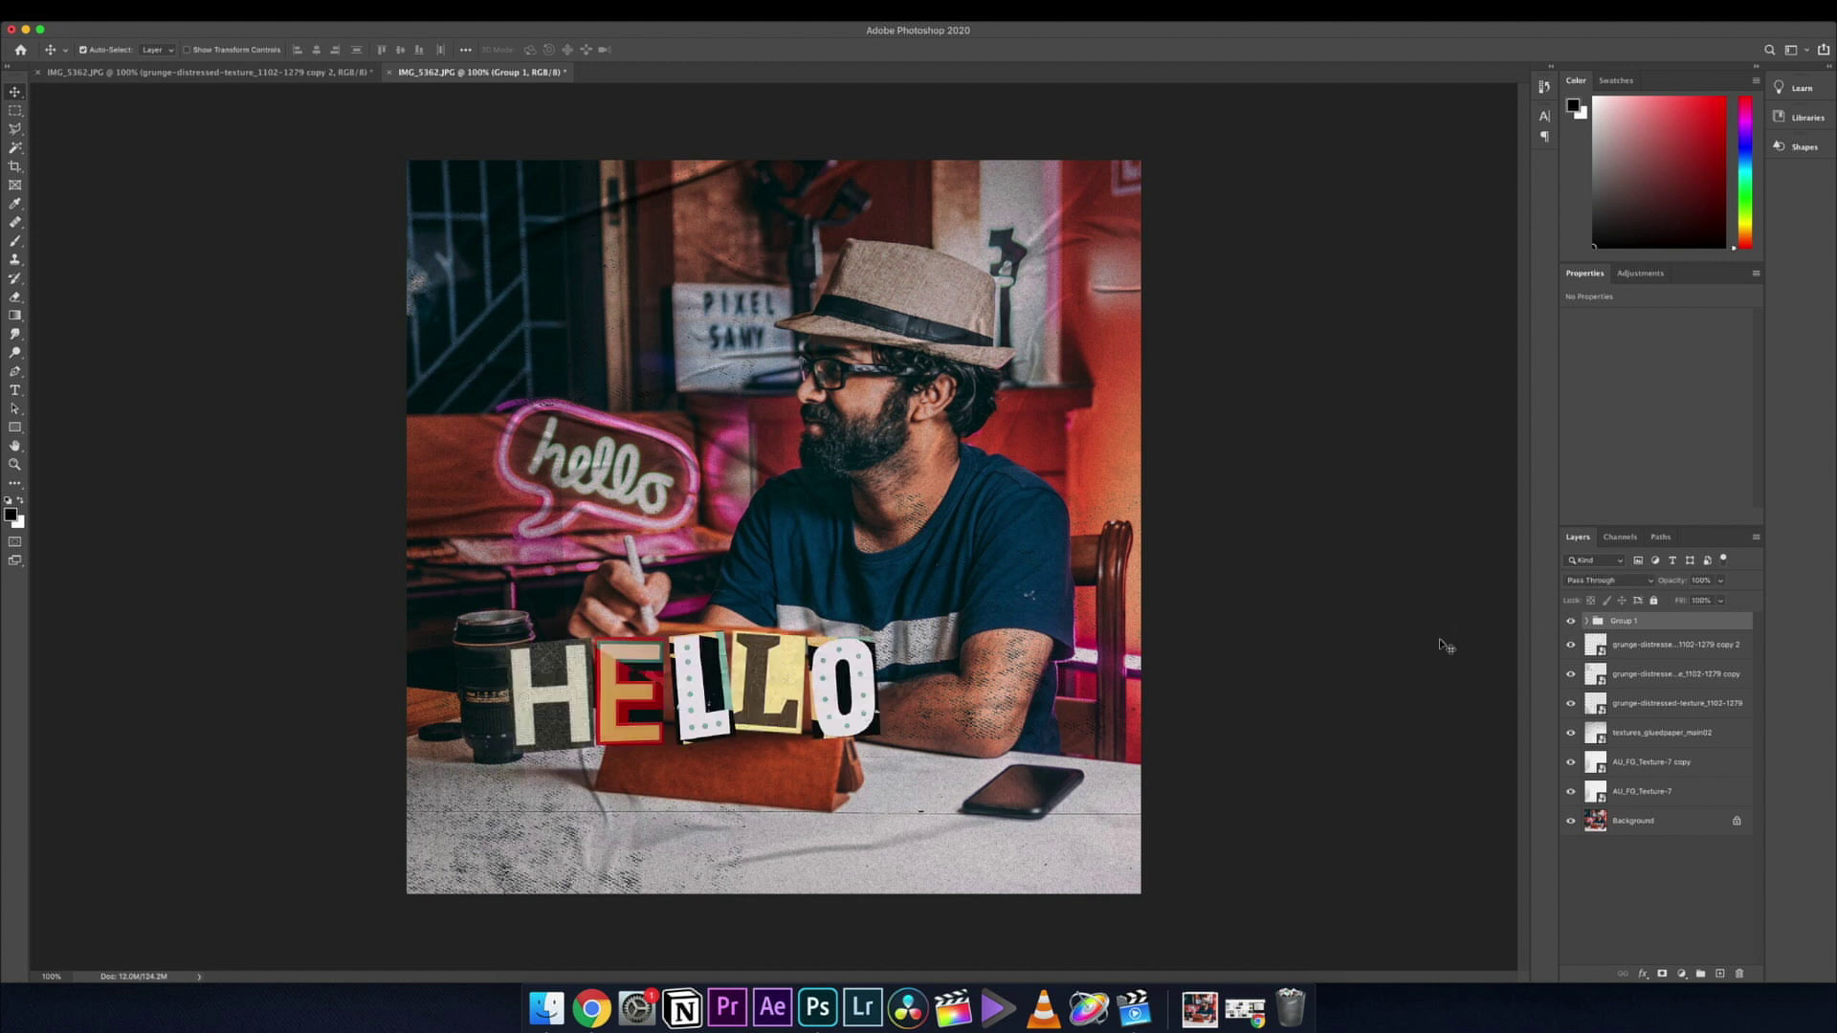
{"action": "key", "text": "super+t"}
{"action": "left_click_drag", "start_coordinate": [792, 666], "coordinate": [846, 762]}
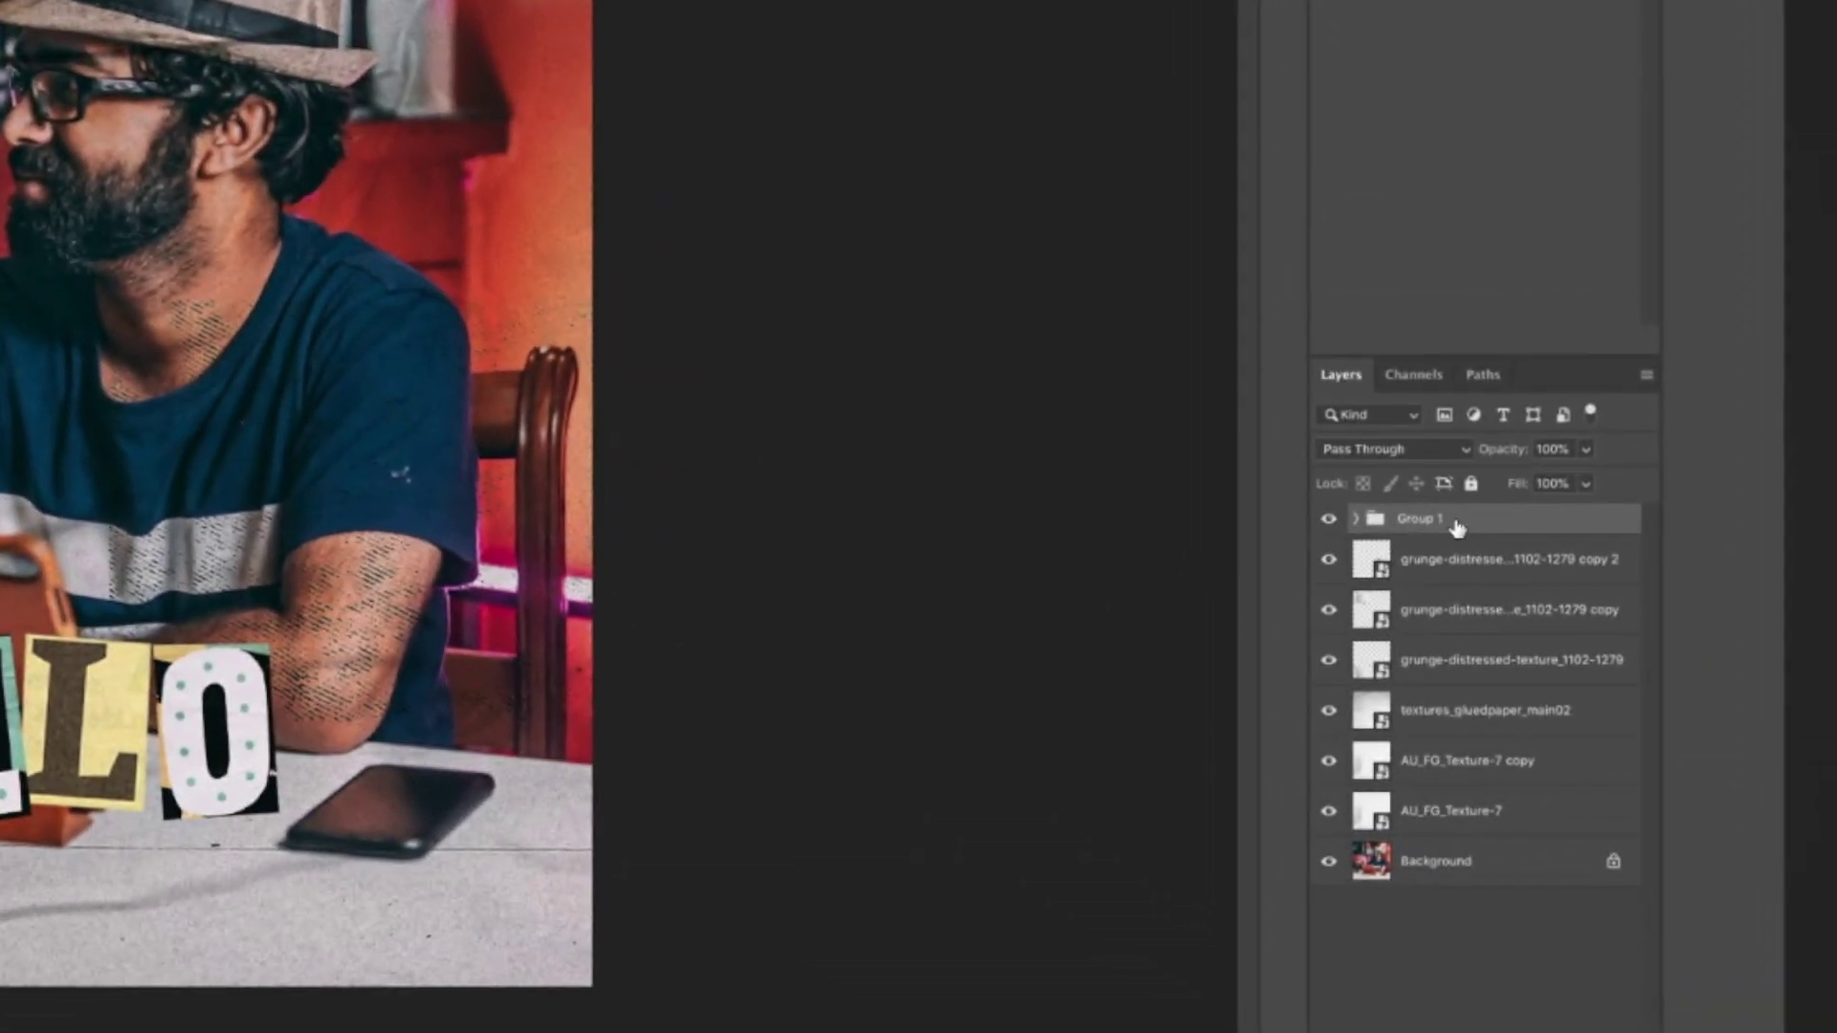
{"action": "left_click_drag", "start_coordinate": [1566, 584], "coordinate": [1563, 812]}
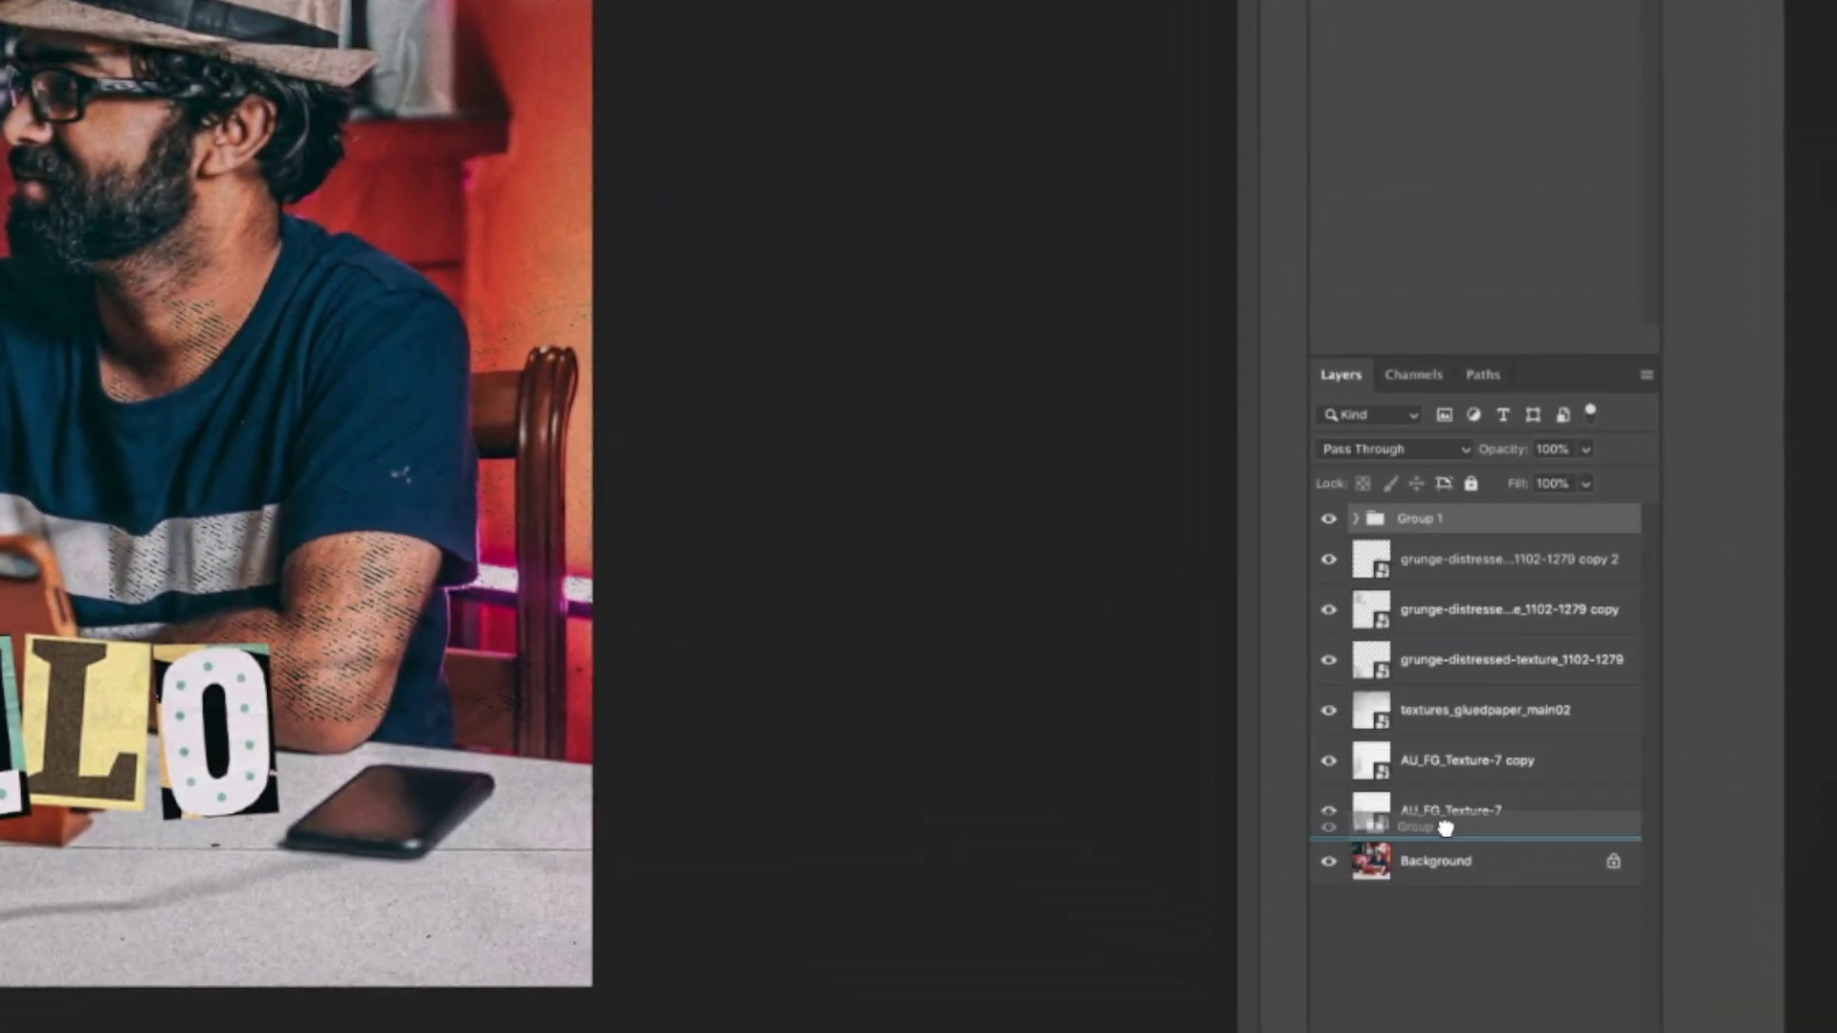
{"action": "left_click_drag", "start_coordinate": [1444, 828], "coordinate": [1449, 836]}
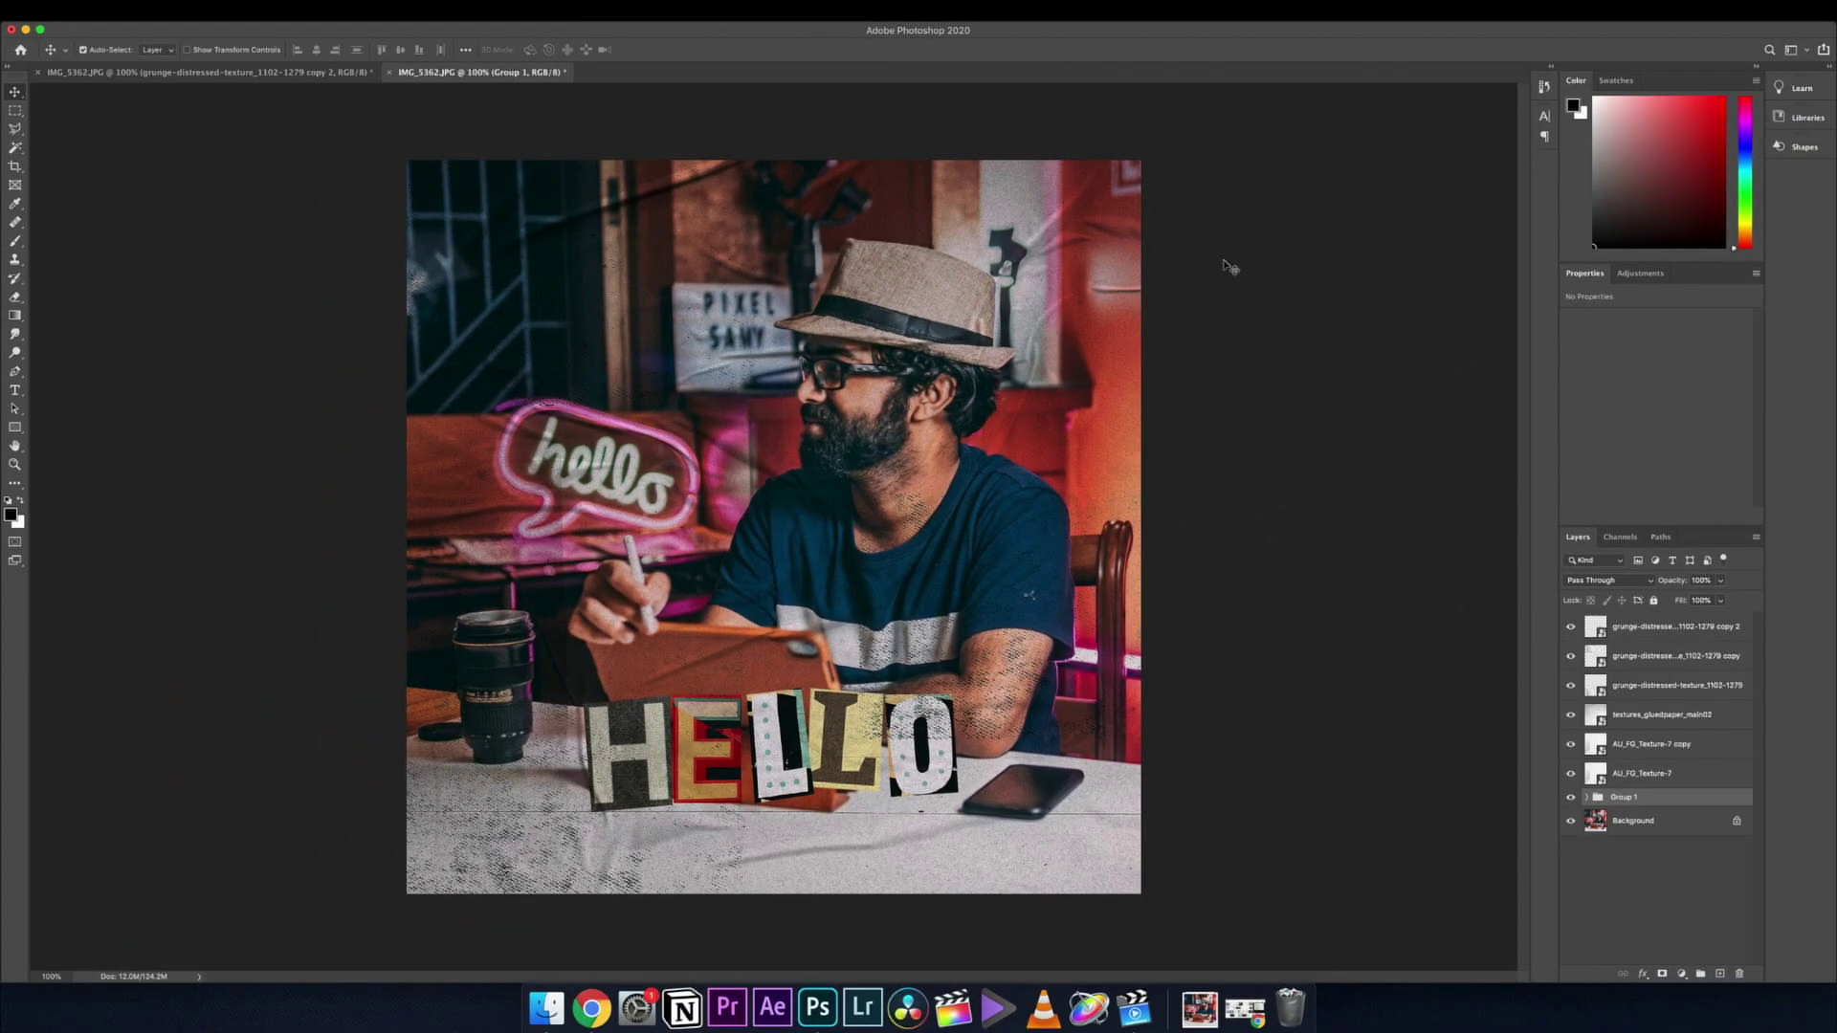
Preview the Kodak film frames and drag the RUP100 frame into the photo.
{"action": "left_click", "coordinate": [546, 1008]}
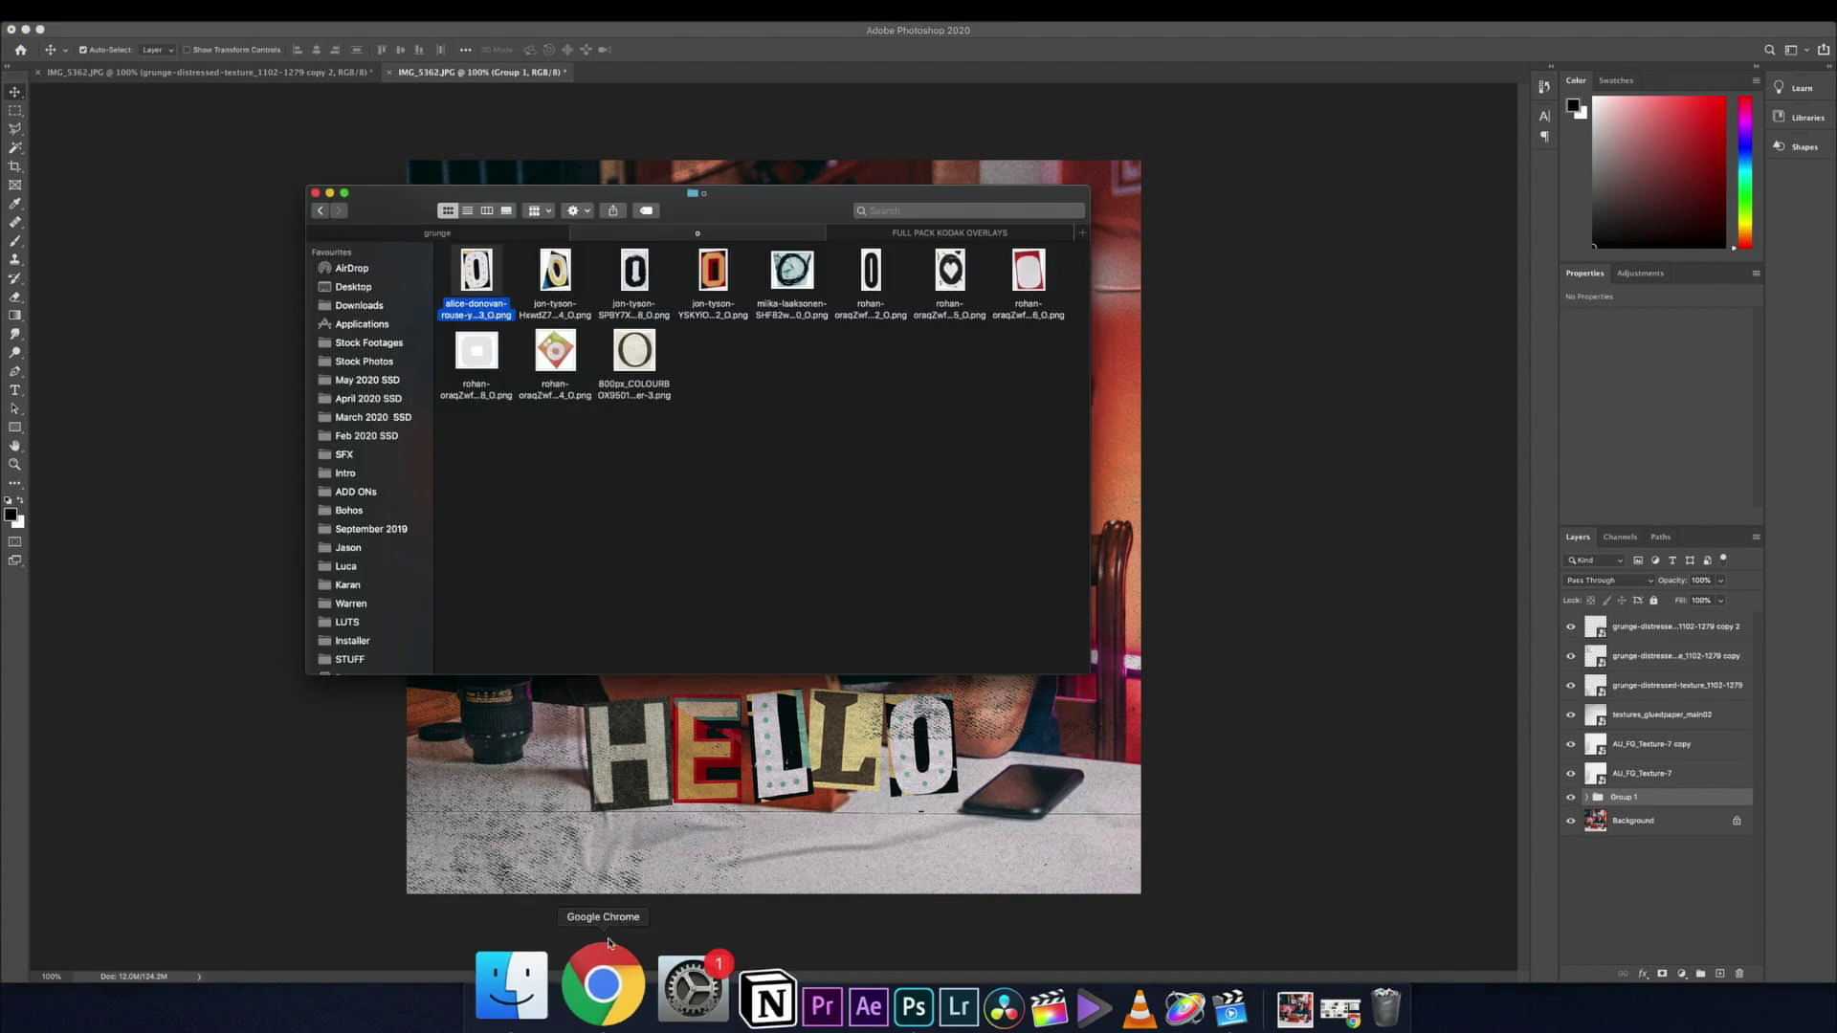
{"action": "left_click", "coordinate": [953, 237]}
{"action": "left_click", "coordinate": [719, 276]}
{"action": "key", "text": "space"}
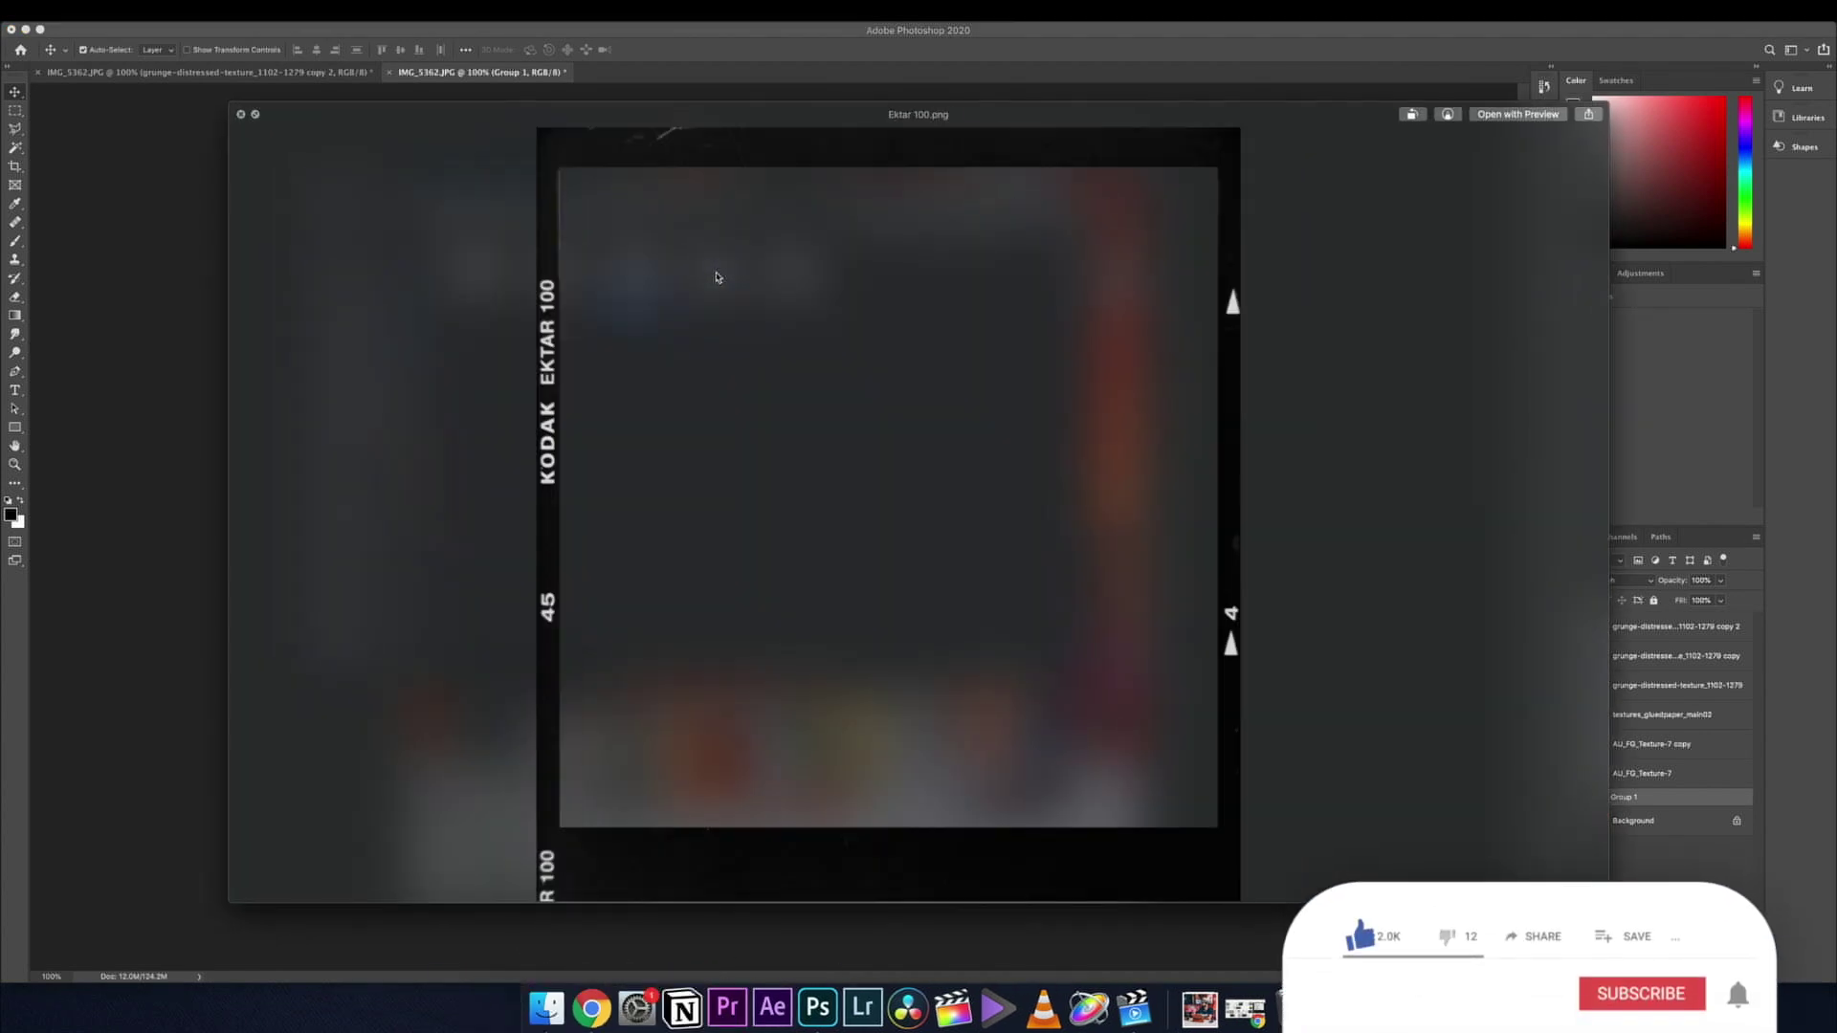
{"action": "key", "text": "Left"}
{"action": "key", "text": "Right"}
{"action": "key", "text": "Right"}
{"action": "key", "text": "space"}
{"action": "left_click_drag", "start_coordinate": [718, 278], "coordinate": [765, 727]}
Stretch the film frame up, down, left and right to fit the canvas.
{"action": "left_click_drag", "start_coordinate": [775, 333], "coordinate": [775, 160]}
{"action": "left_click_drag", "start_coordinate": [773, 719], "coordinate": [775, 900]}
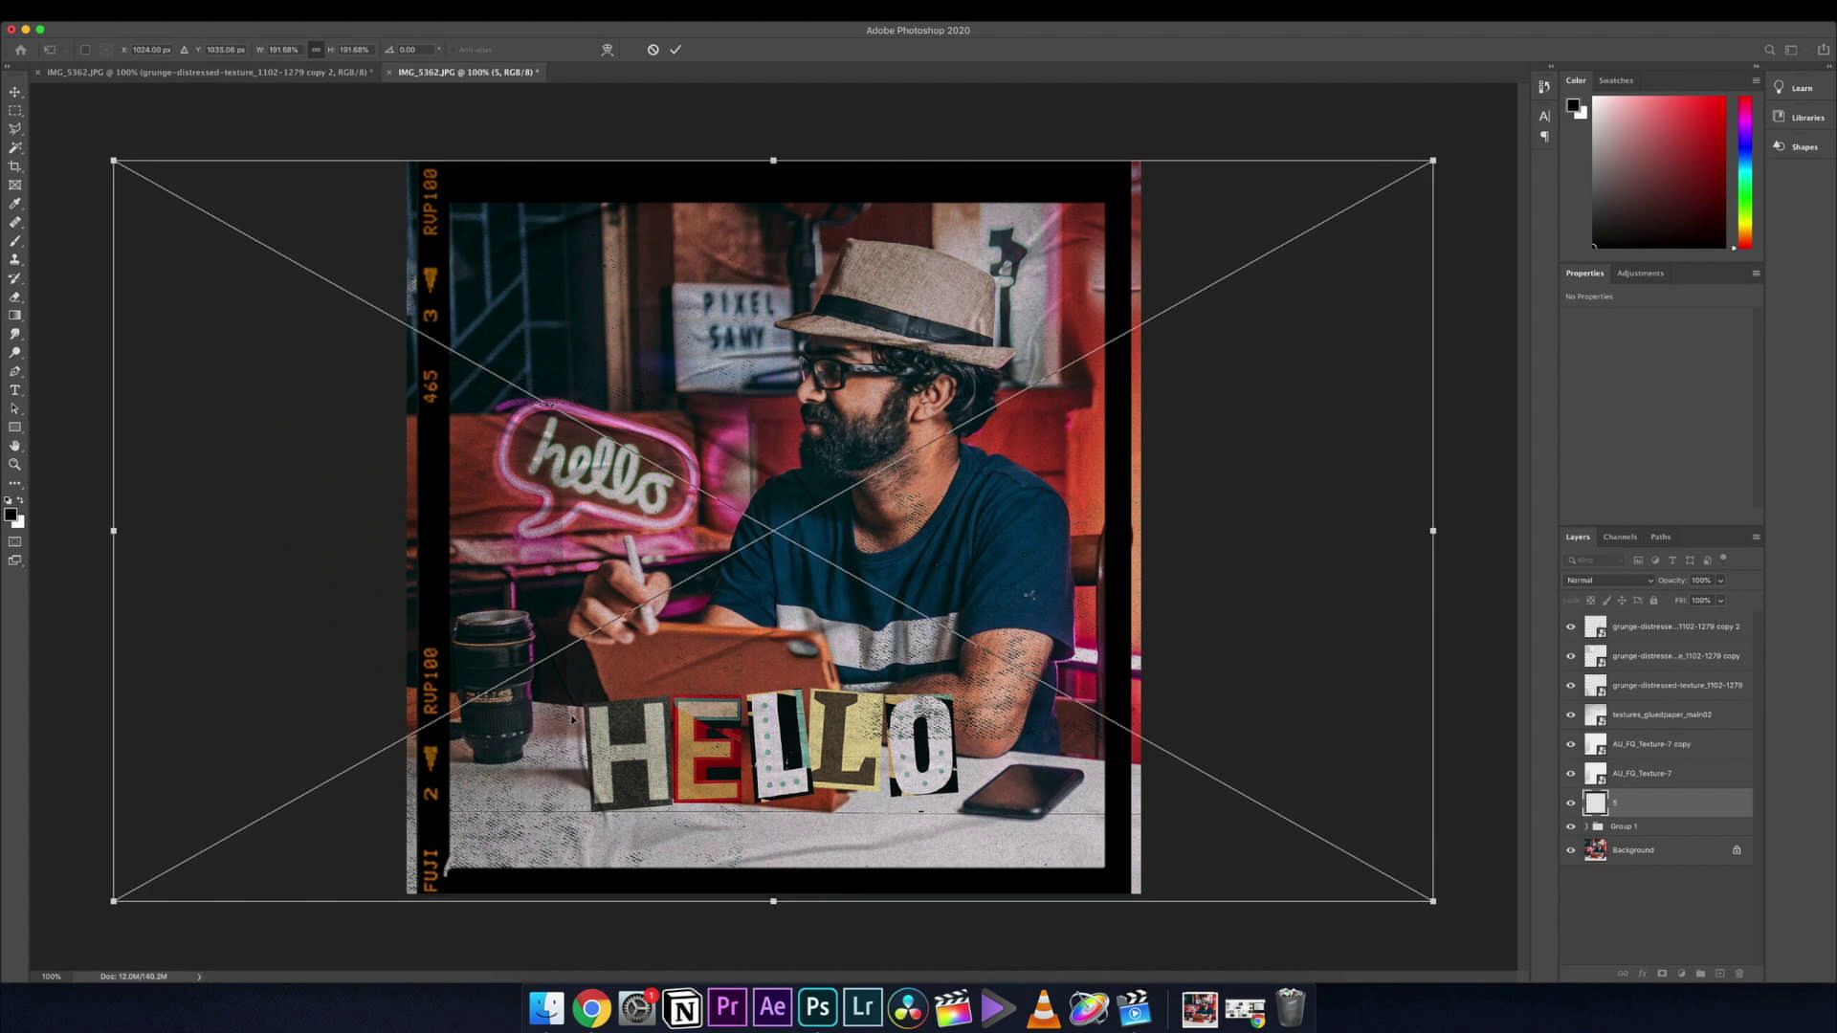
{"action": "left_click_drag", "start_coordinate": [112, 530], "coordinate": [98, 530]}
{"action": "left_click_drag", "start_coordinate": [1432, 531], "coordinate": [1458, 529]}
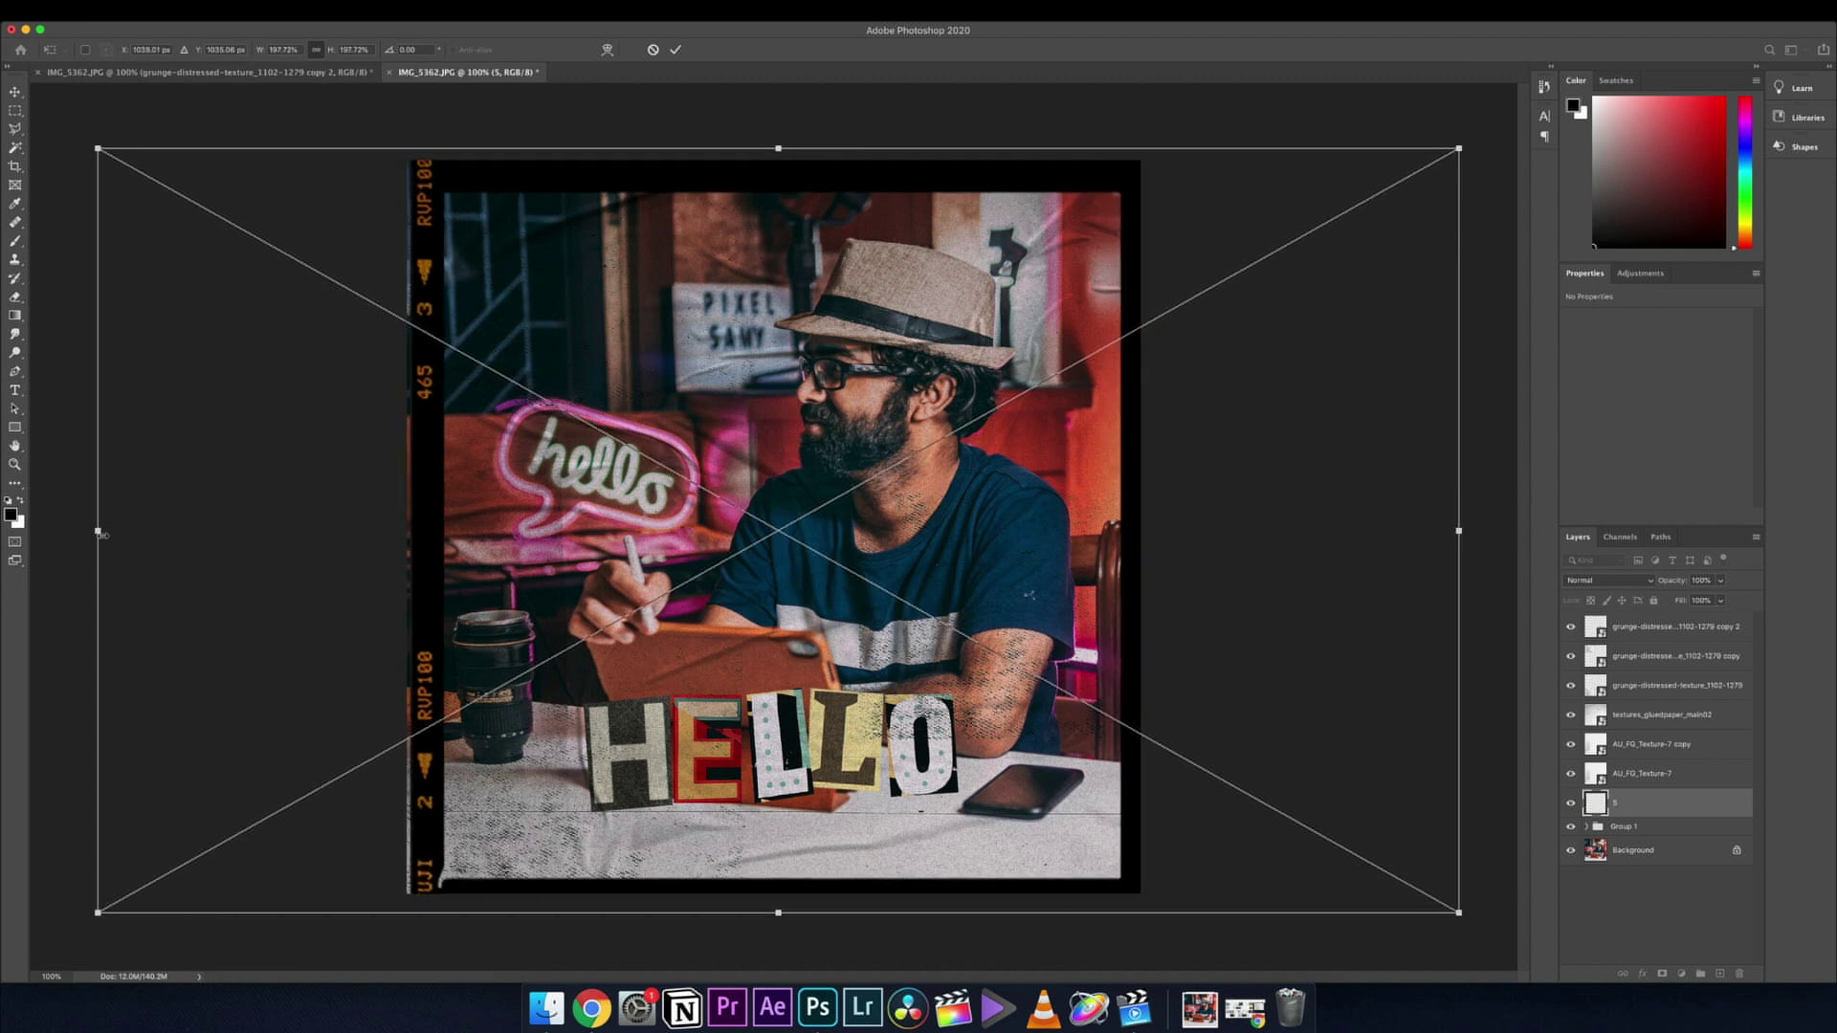
{"action": "left_click_drag", "start_coordinate": [99, 532], "coordinate": [93, 532]}
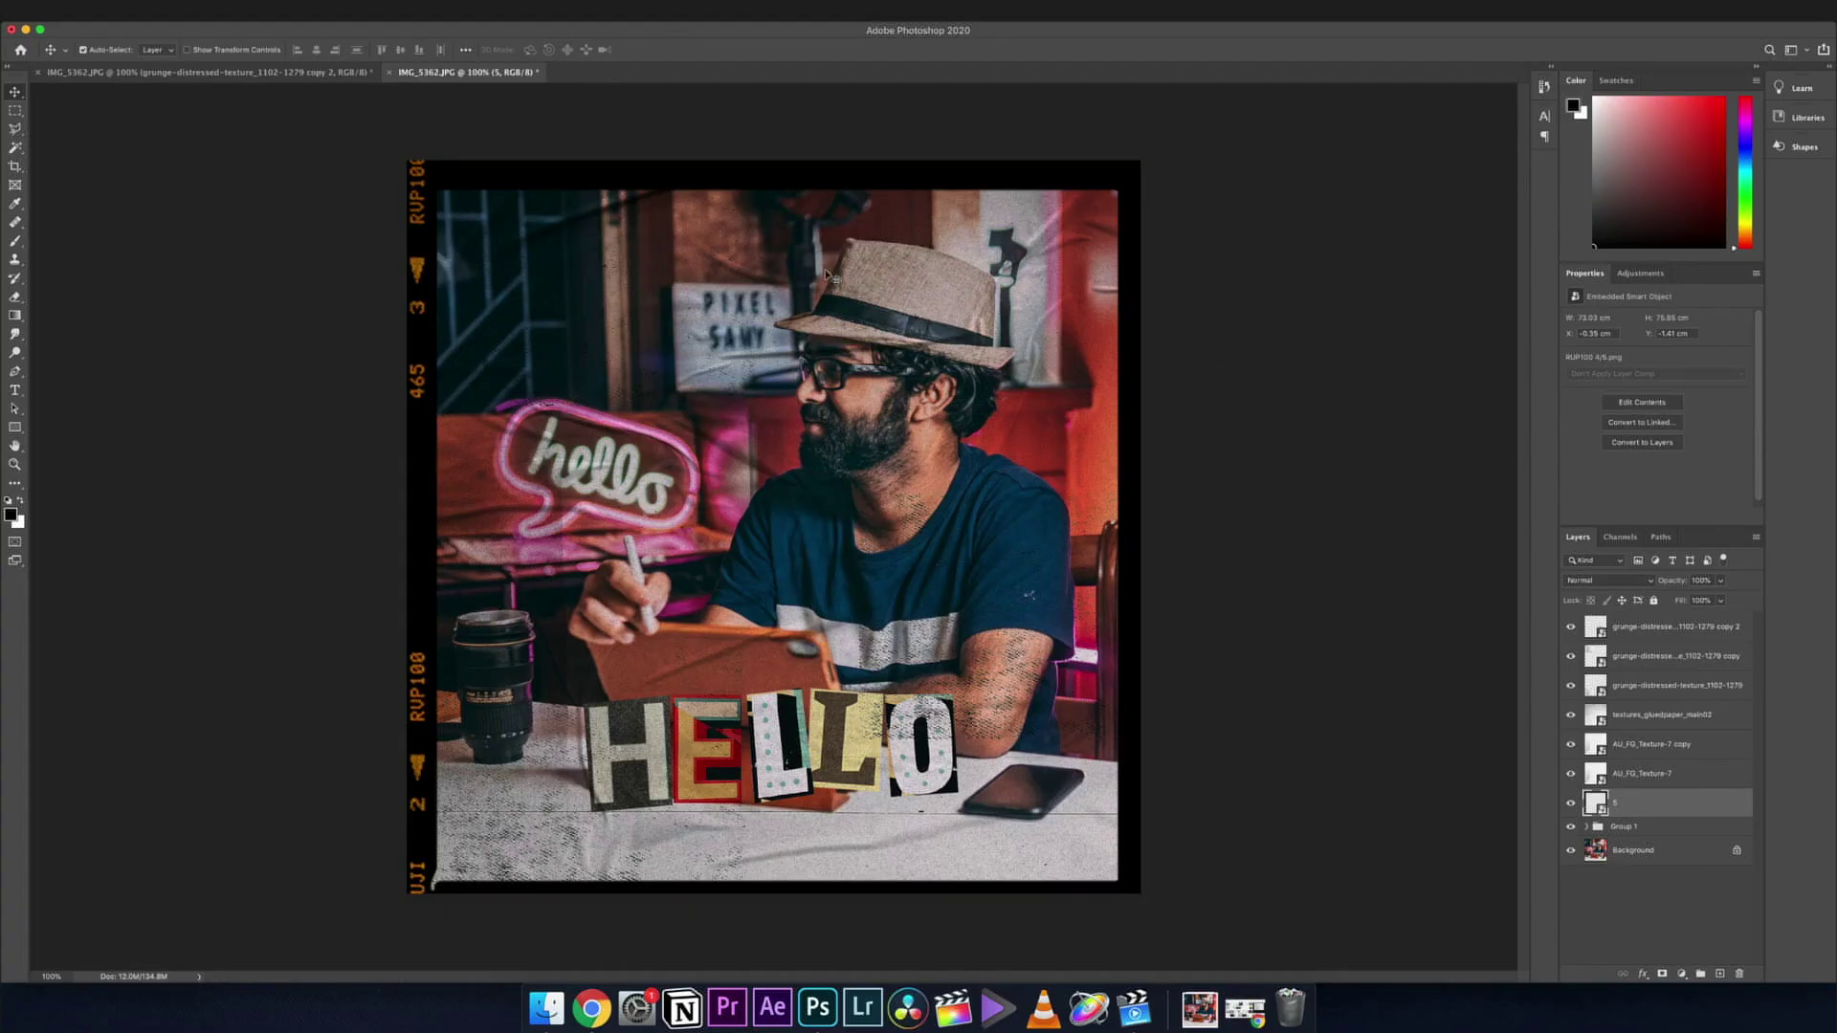
{"action": "left_click_drag", "start_coordinate": [1573, 829], "coordinate": [1574, 635]}
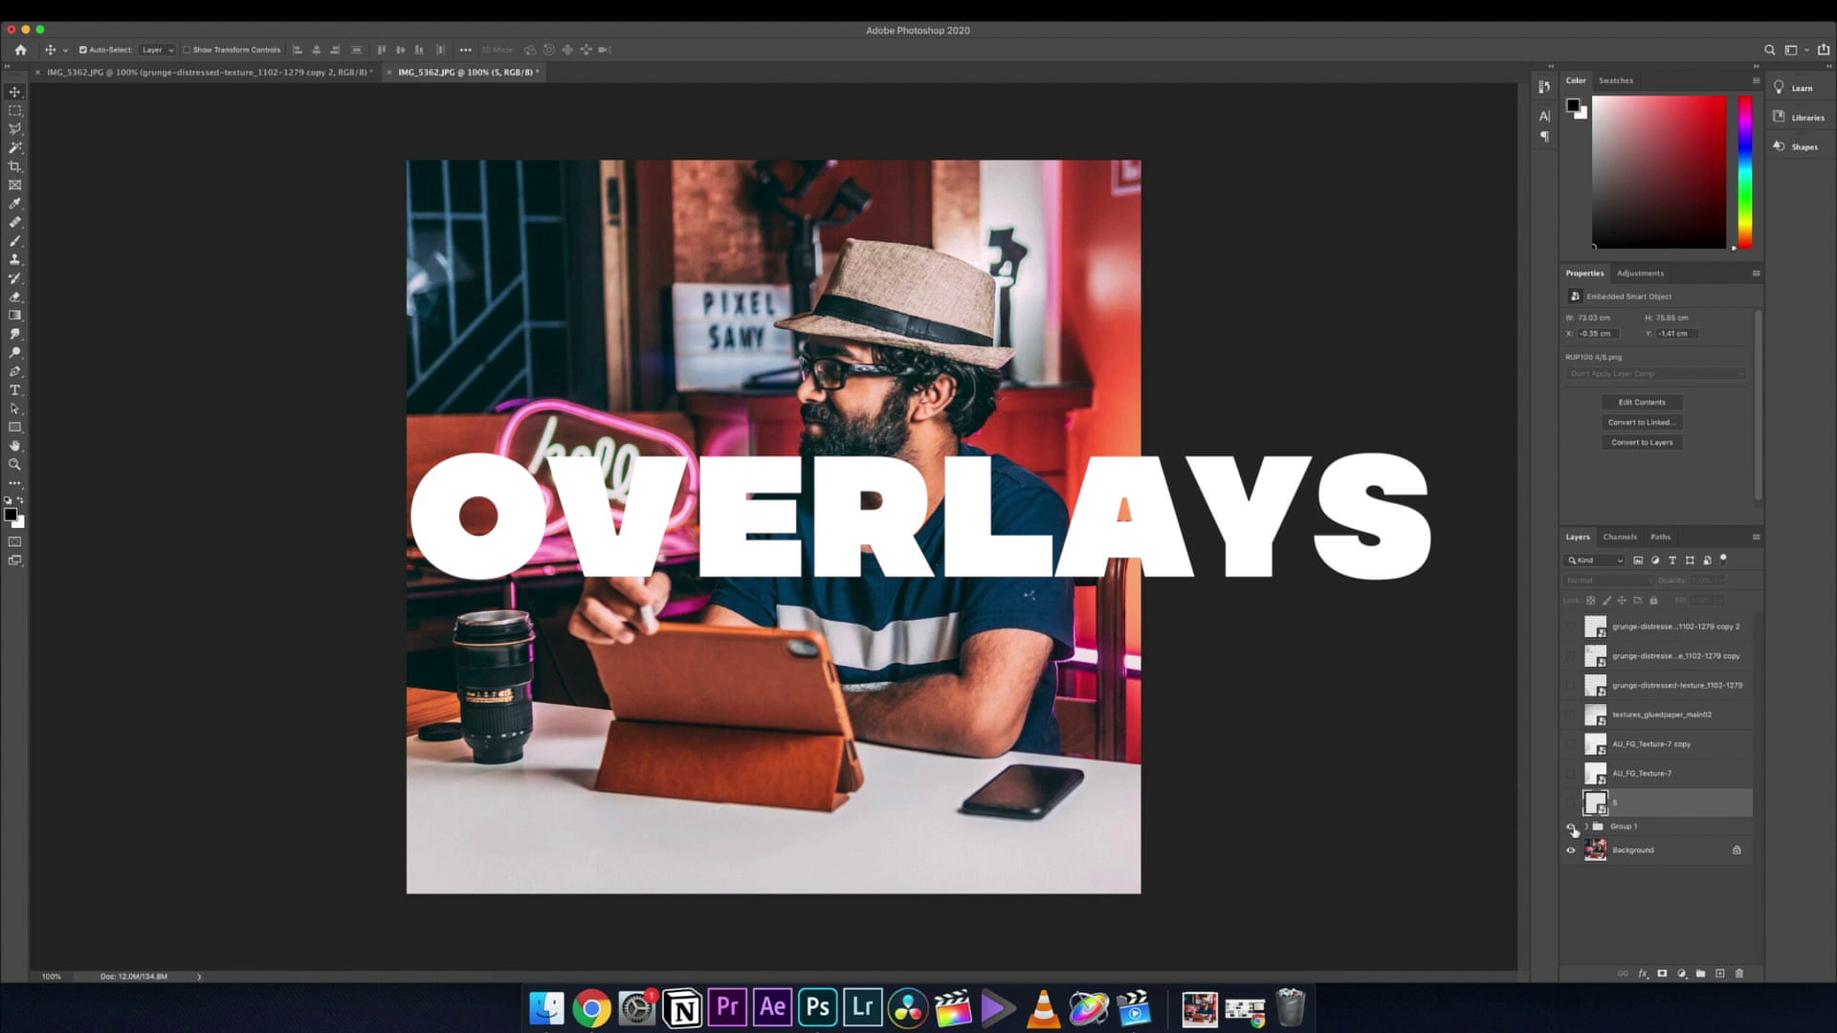
{"action": "left_click_drag", "start_coordinate": [1574, 831], "coordinate": [1574, 615]}
{"action": "left_click", "coordinate": [1572, 628]}
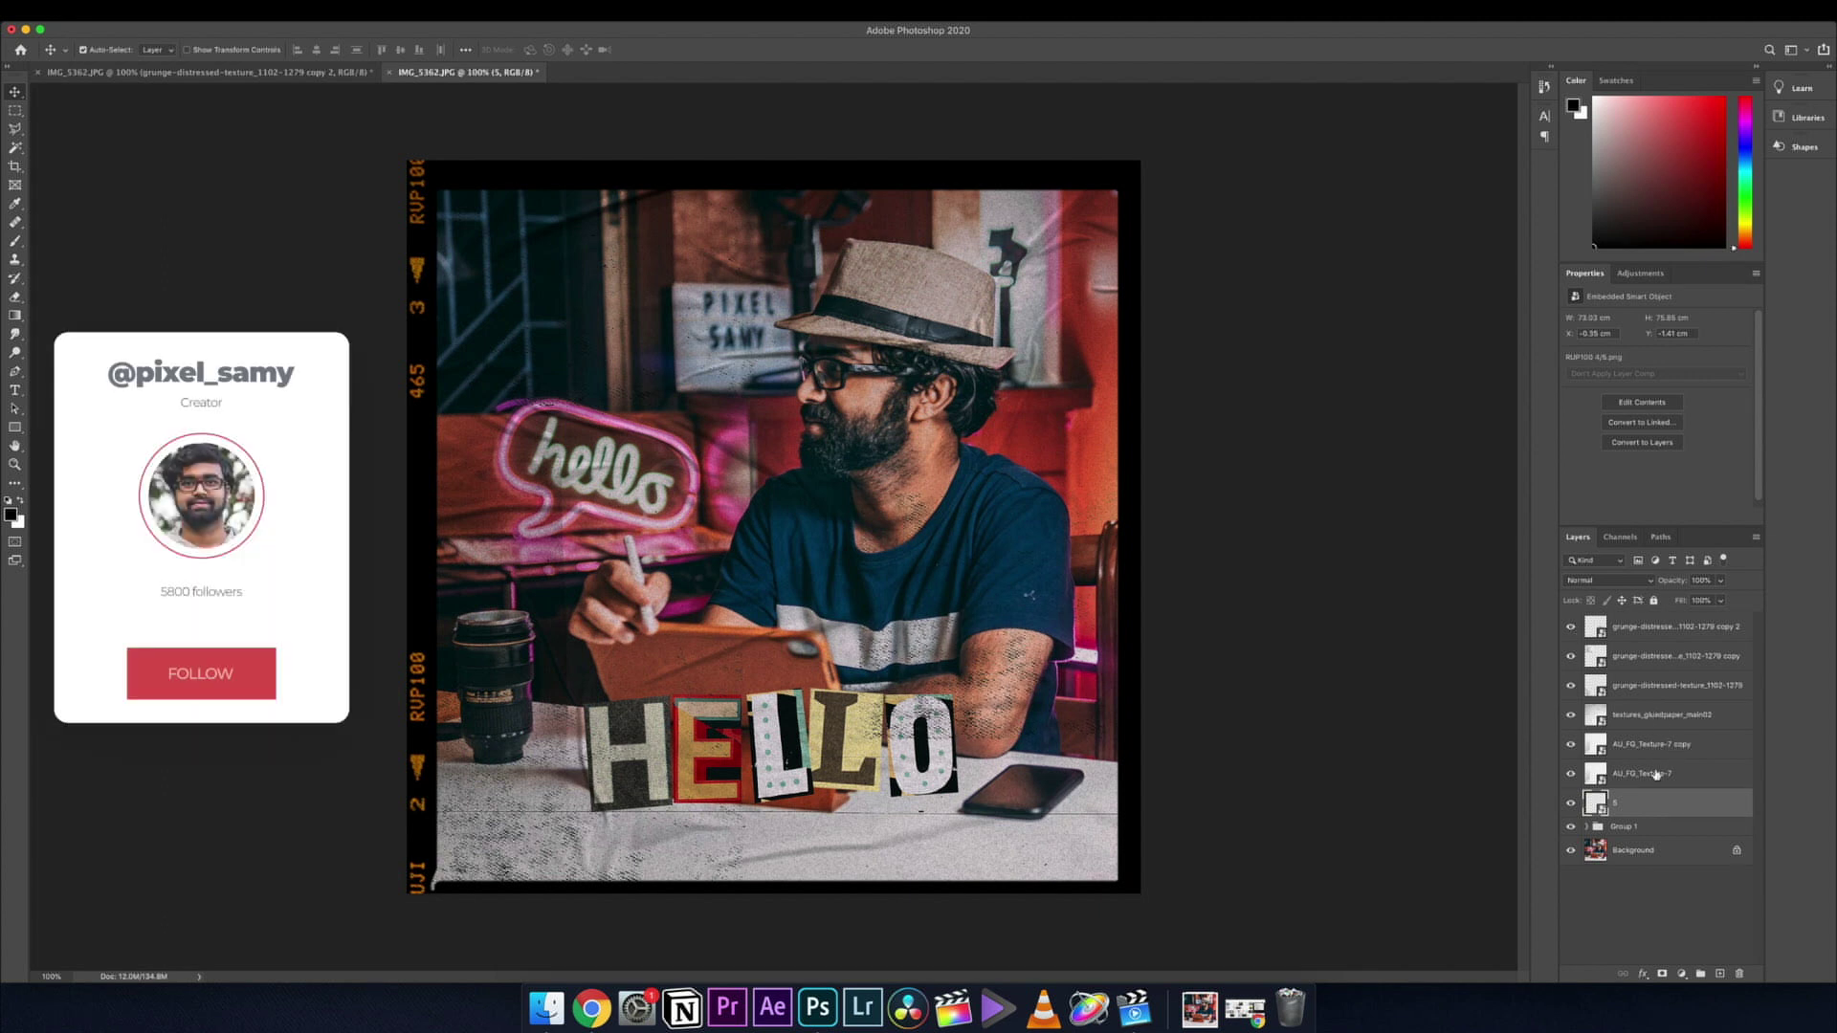
Duplicate the original grunge-distressed-texture layer.
{"action": "left_click", "coordinate": [1631, 657]}
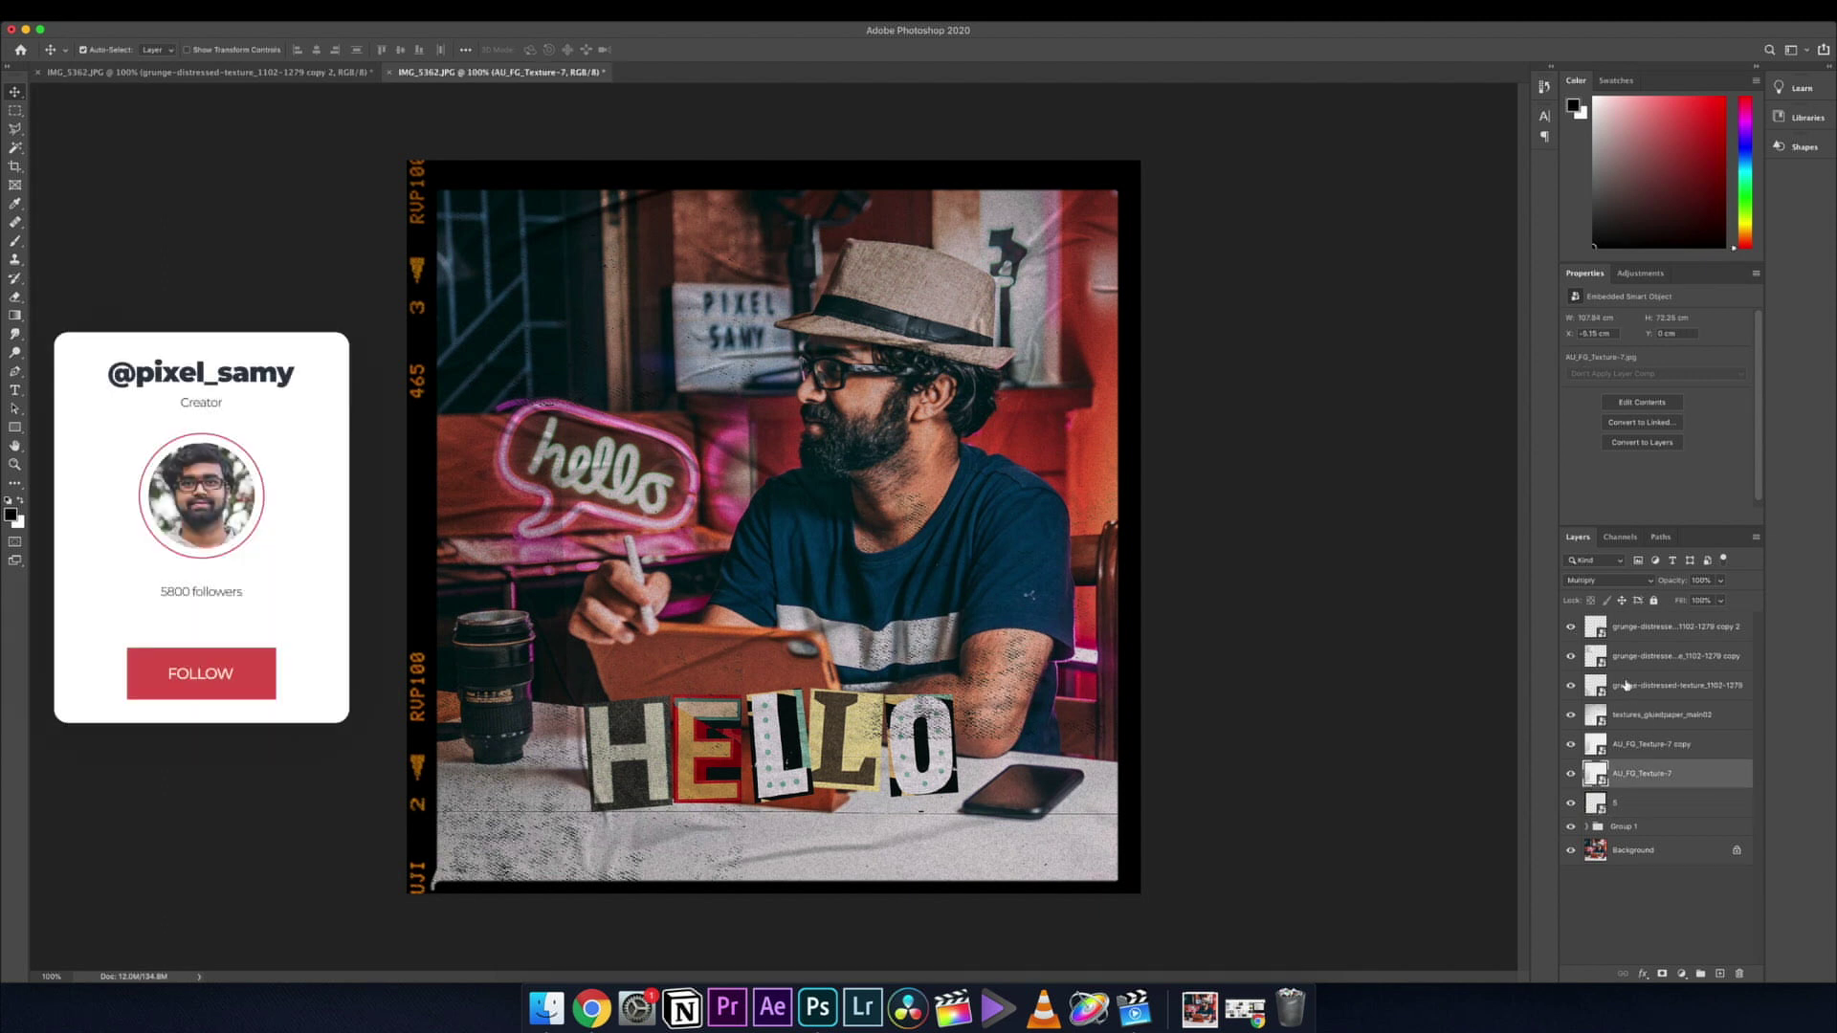
{"action": "left_click", "coordinate": [1571, 685]}
{"action": "left_click", "coordinate": [1571, 685]}
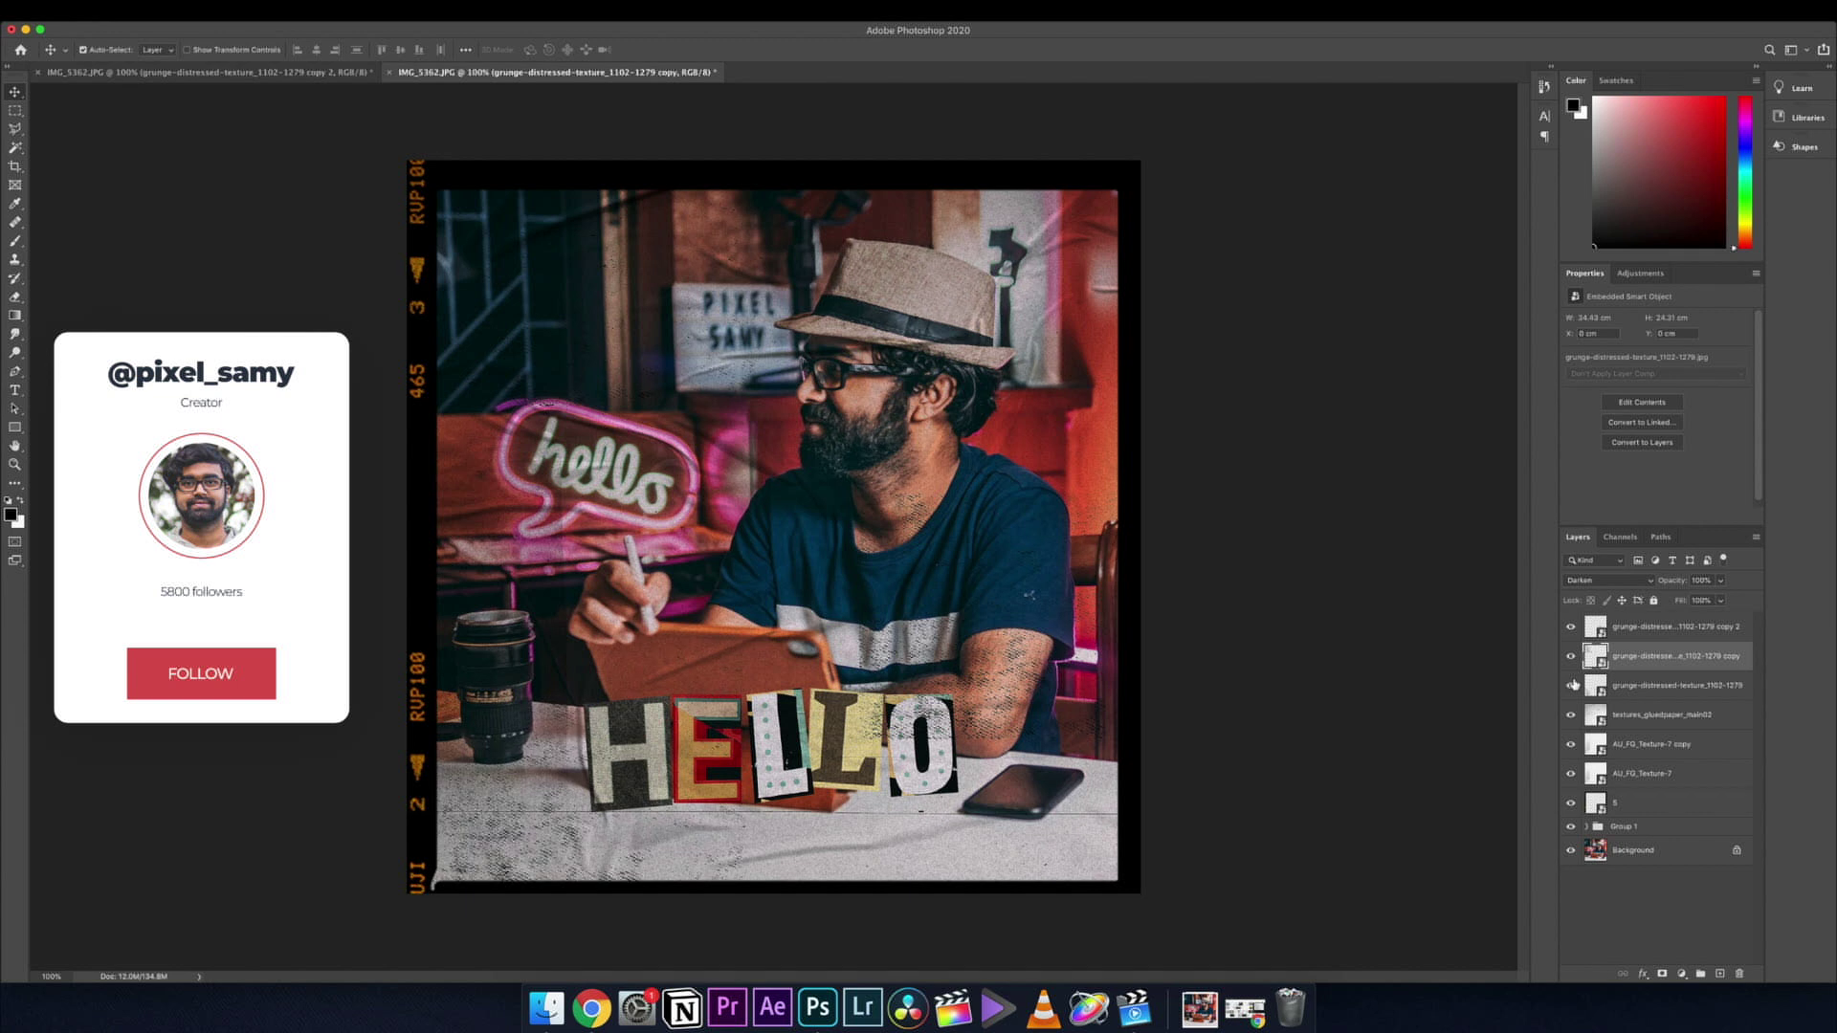
{"action": "left_click", "coordinate": [1633, 692]}
{"action": "right_click", "coordinate": [1629, 691]}
{"action": "left_click", "coordinate": [1616, 690]}
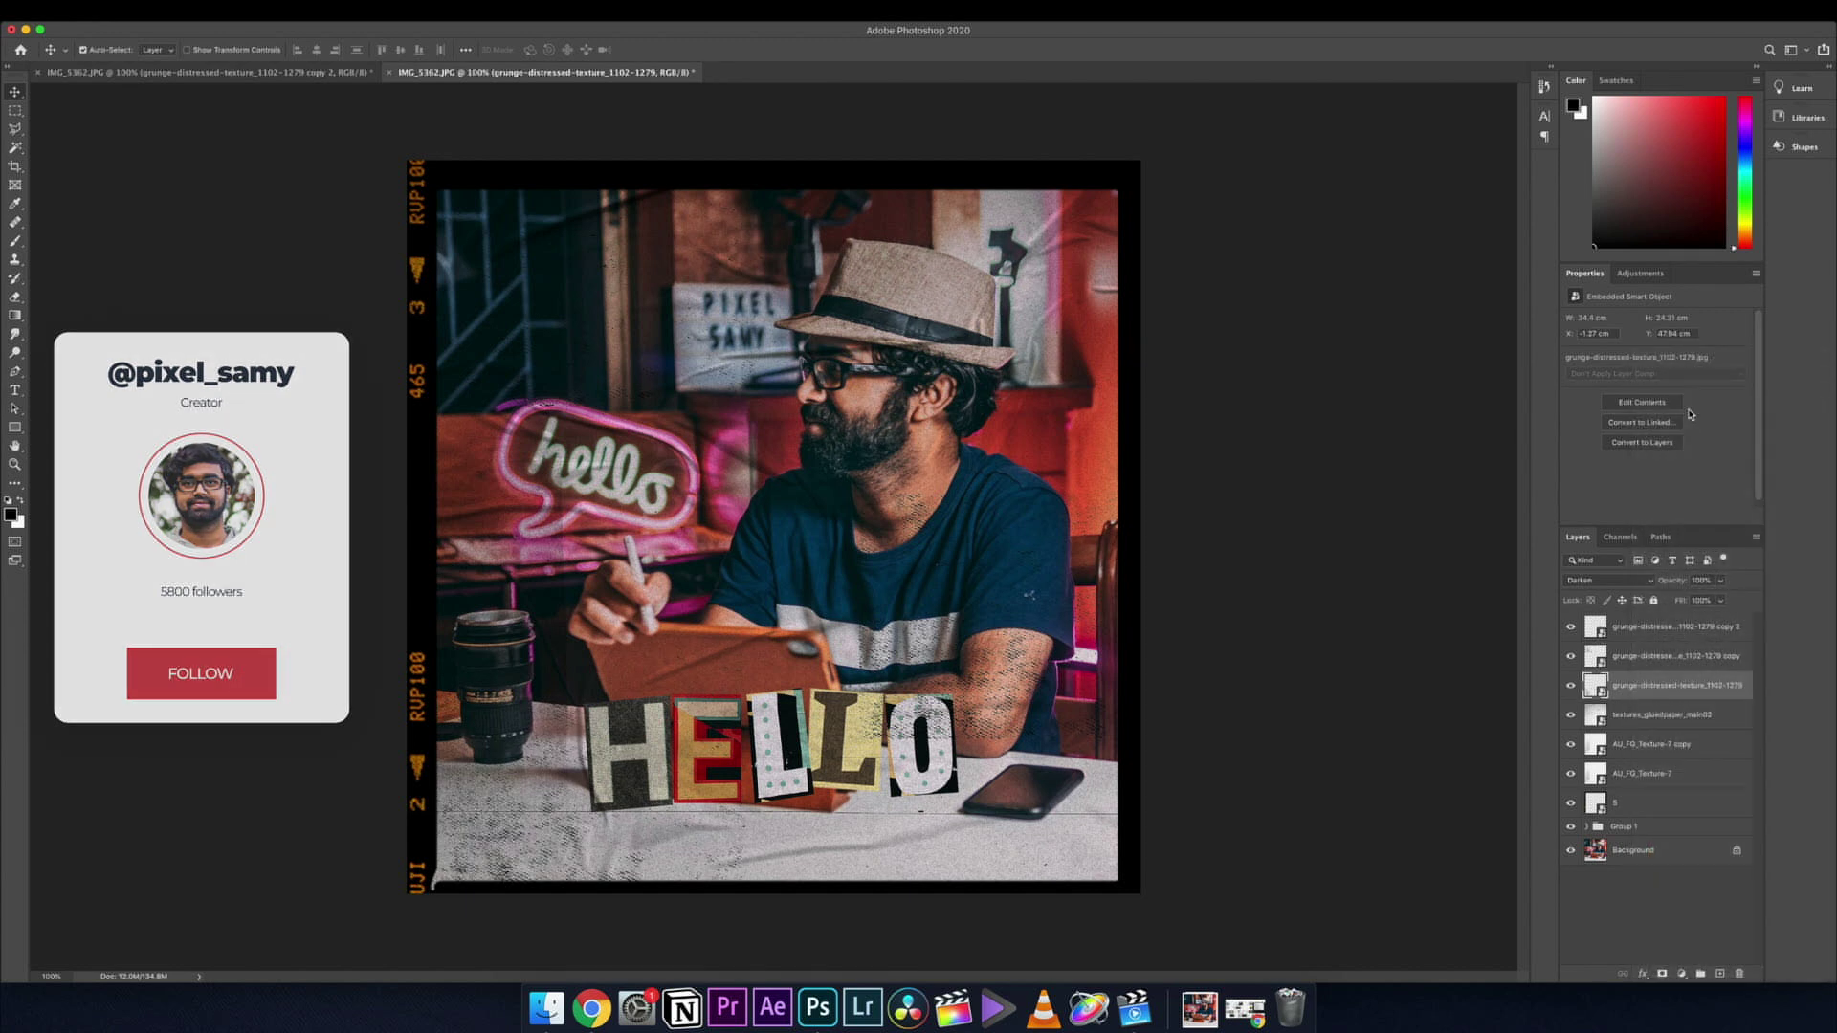
{"action": "right_click", "coordinate": [1616, 690]}
{"action": "left_click", "coordinate": [1655, 381]}
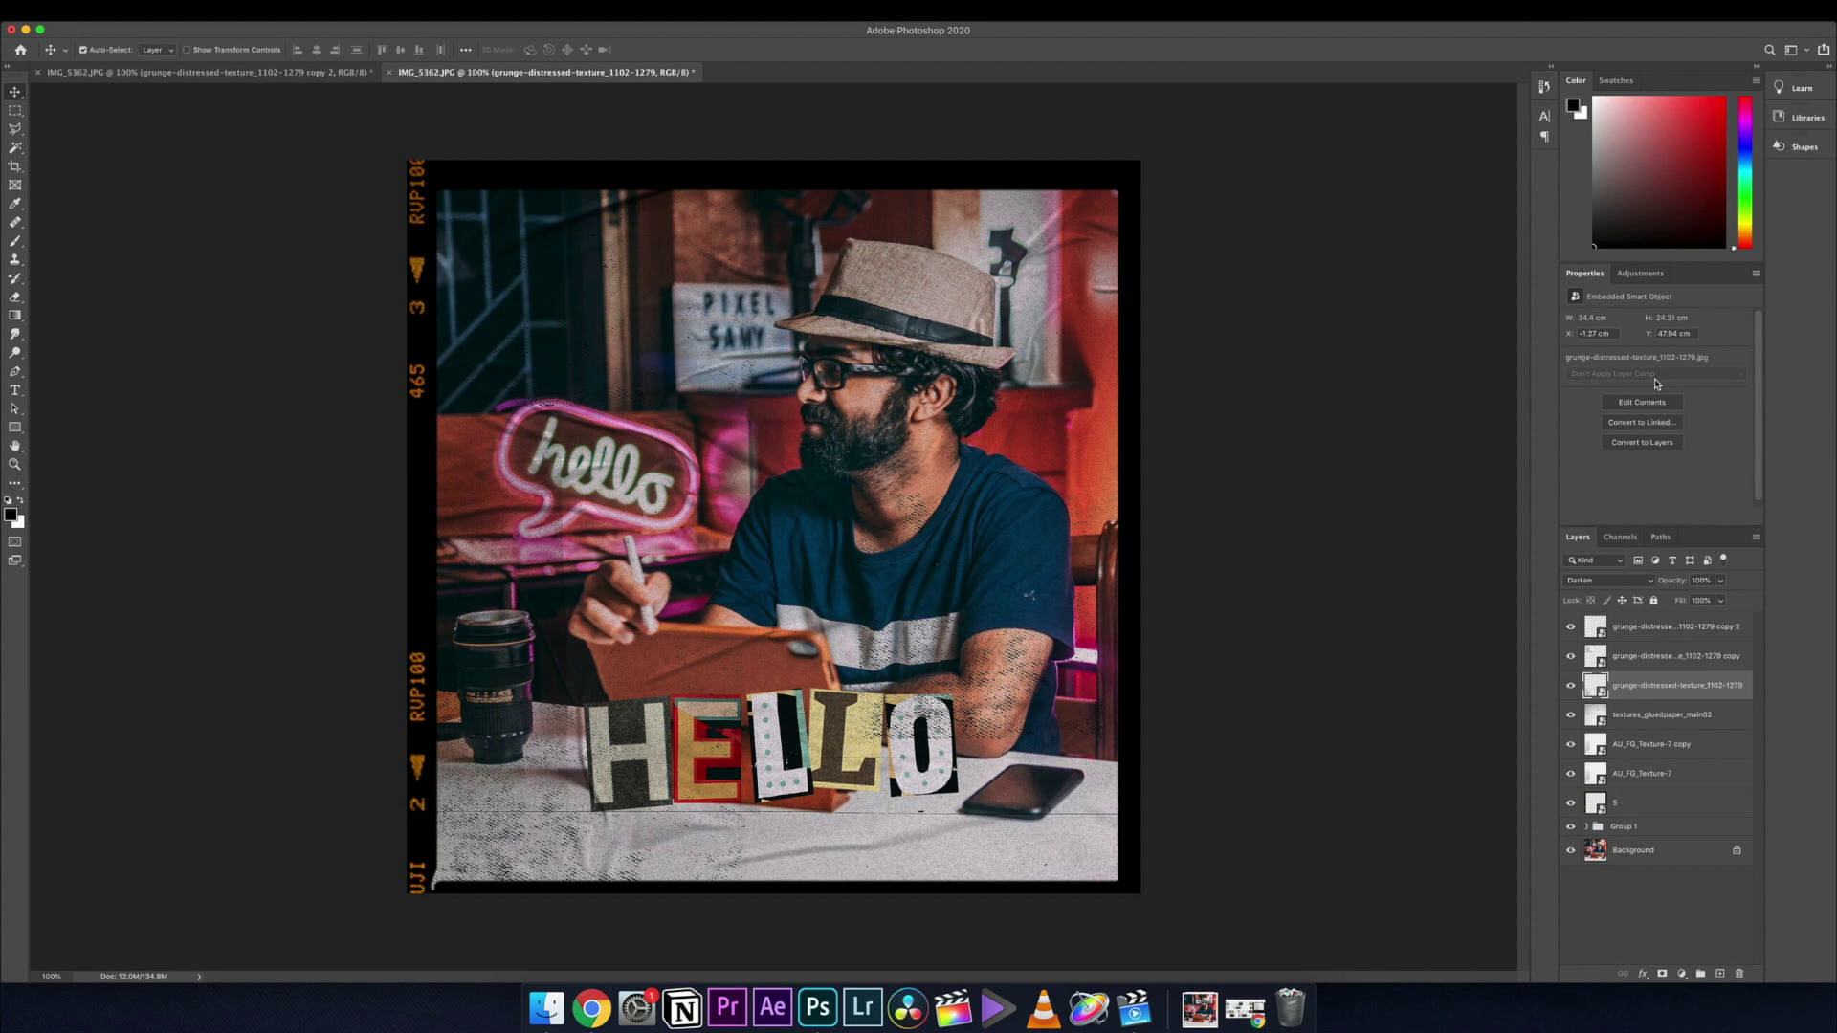
{"action": "left_click", "coordinate": [1051, 453]}
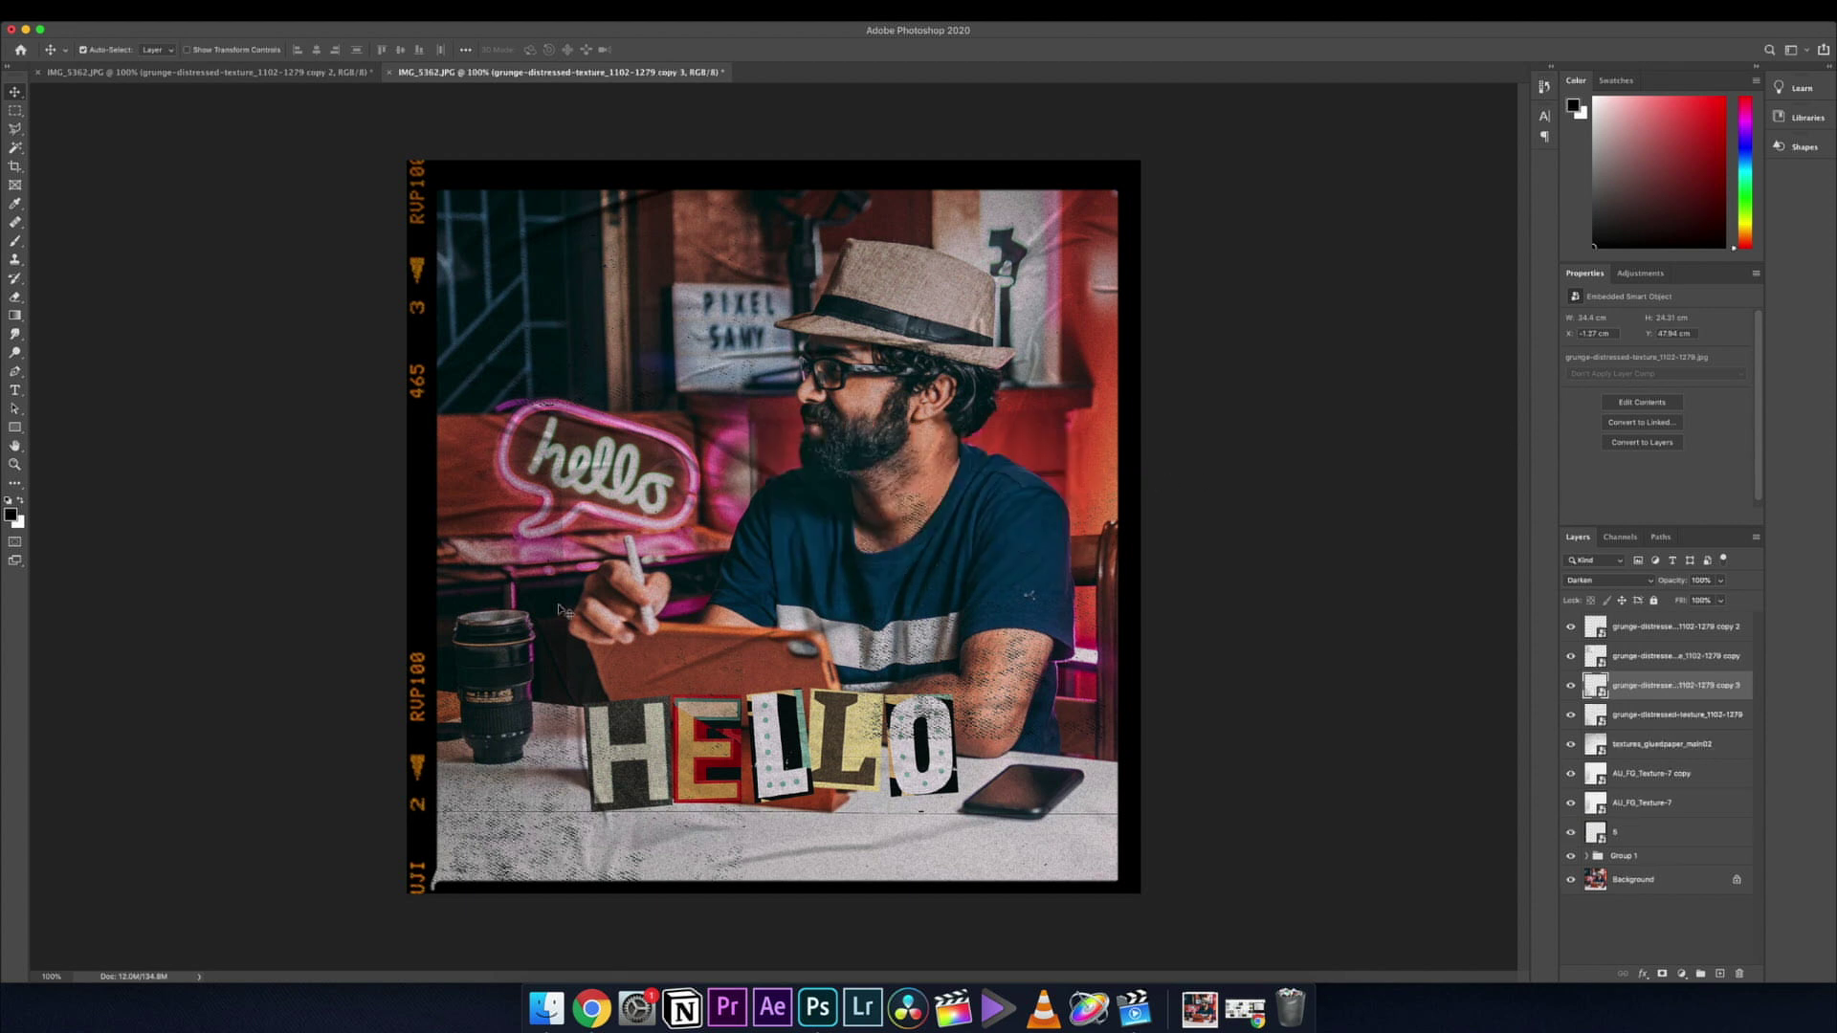
Move the new grunge copy up over the neon hello sign.
{"action": "key", "text": "ctrl+t"}
{"action": "left_click_drag", "start_coordinate": [607, 765], "coordinate": [654, 484]}
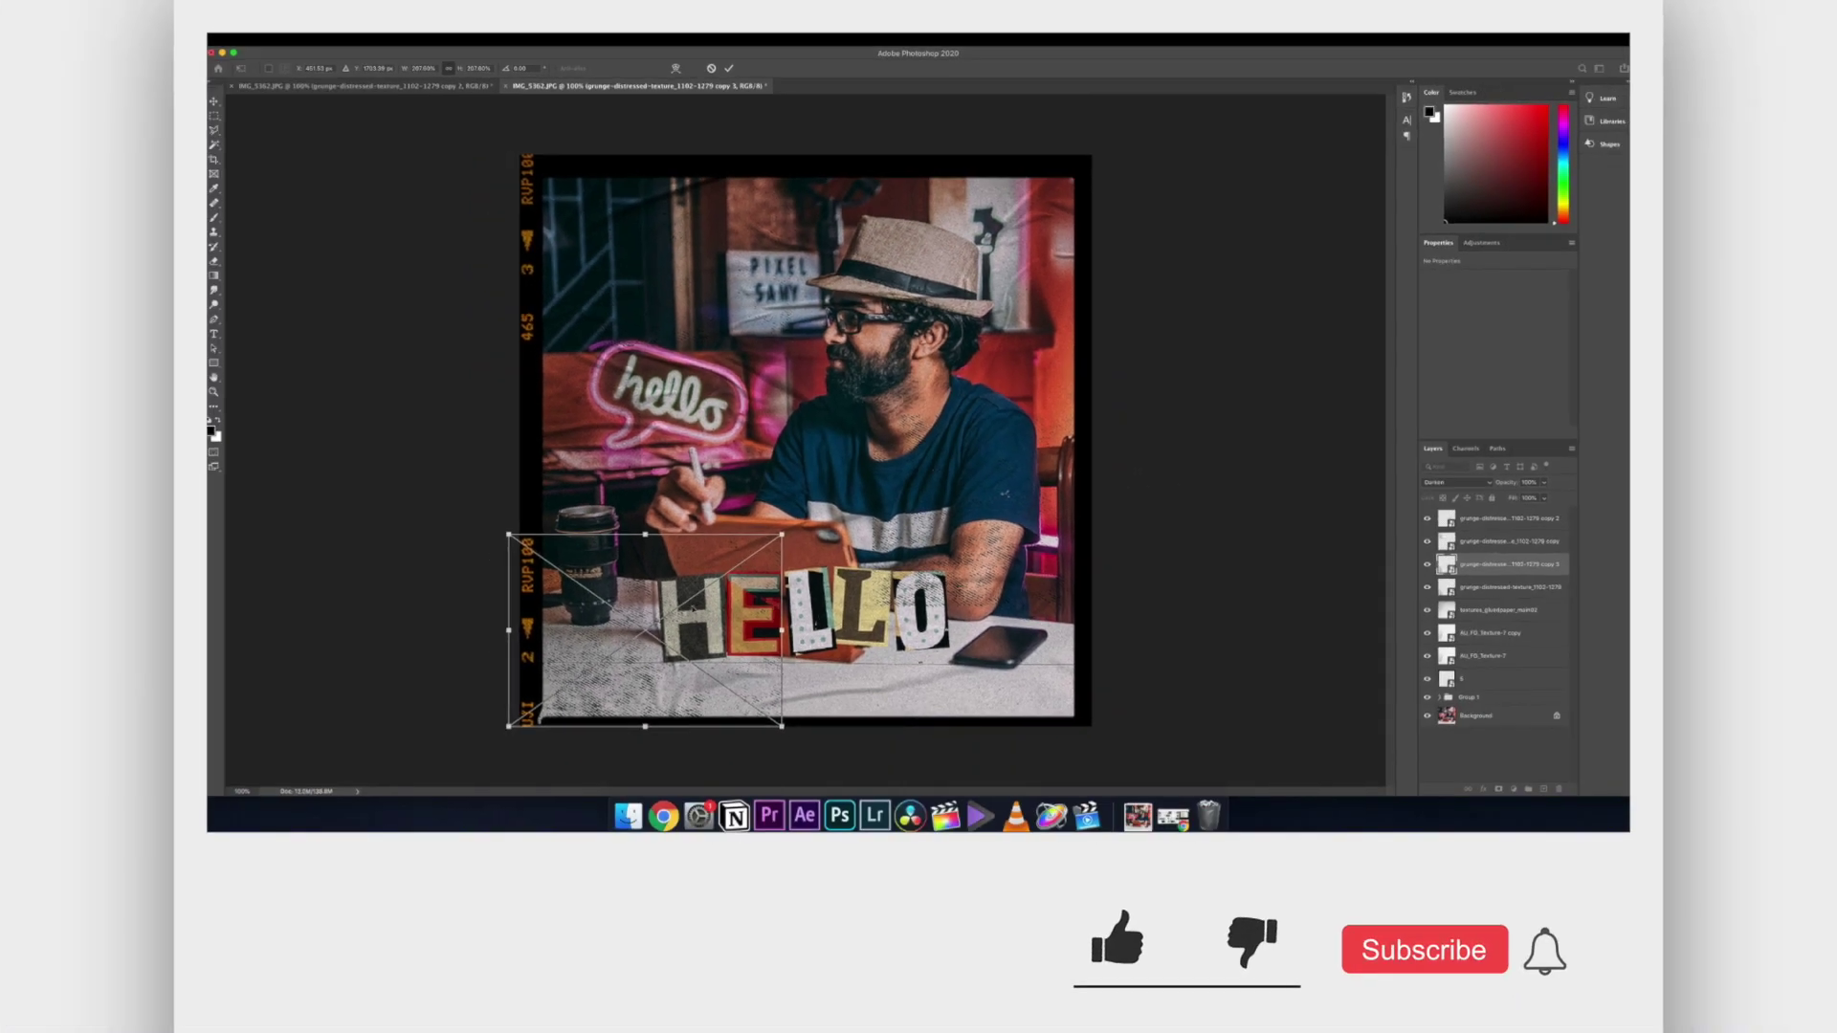
{"action": "left_click_drag", "start_coordinate": [718, 413], "coordinate": [700, 327]}
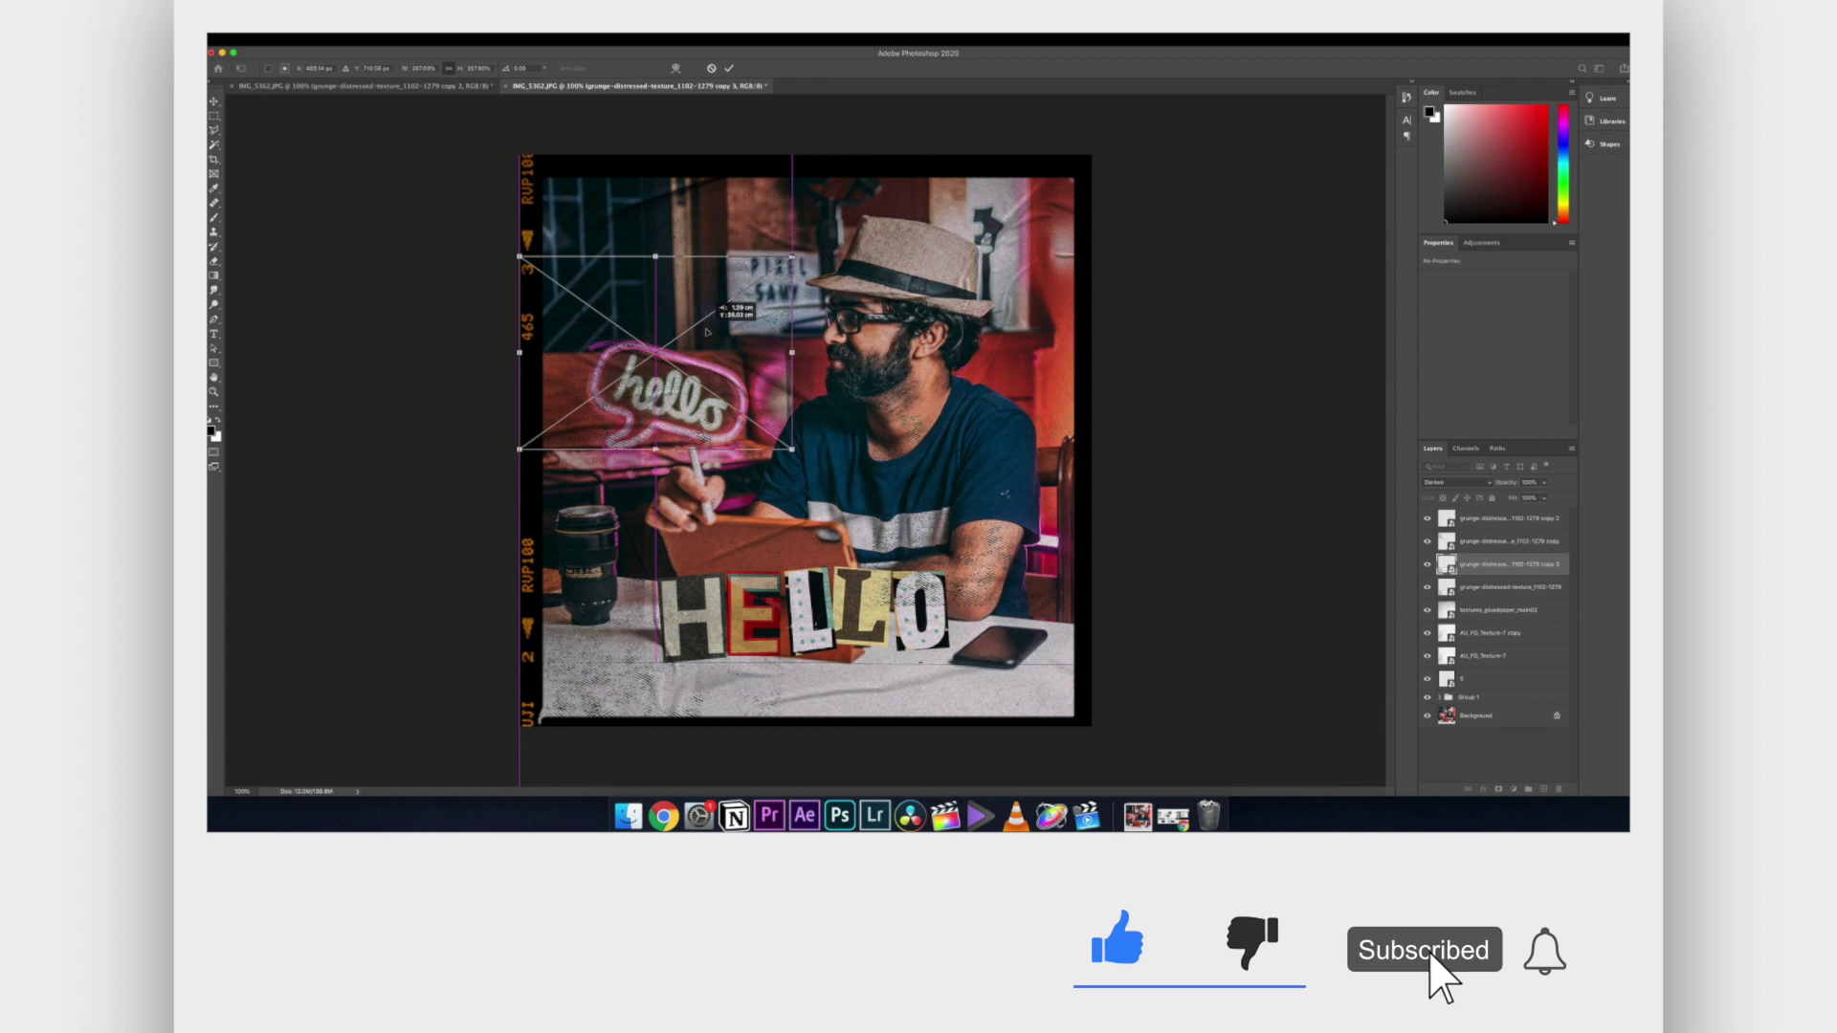
{"action": "key", "text": "Return"}
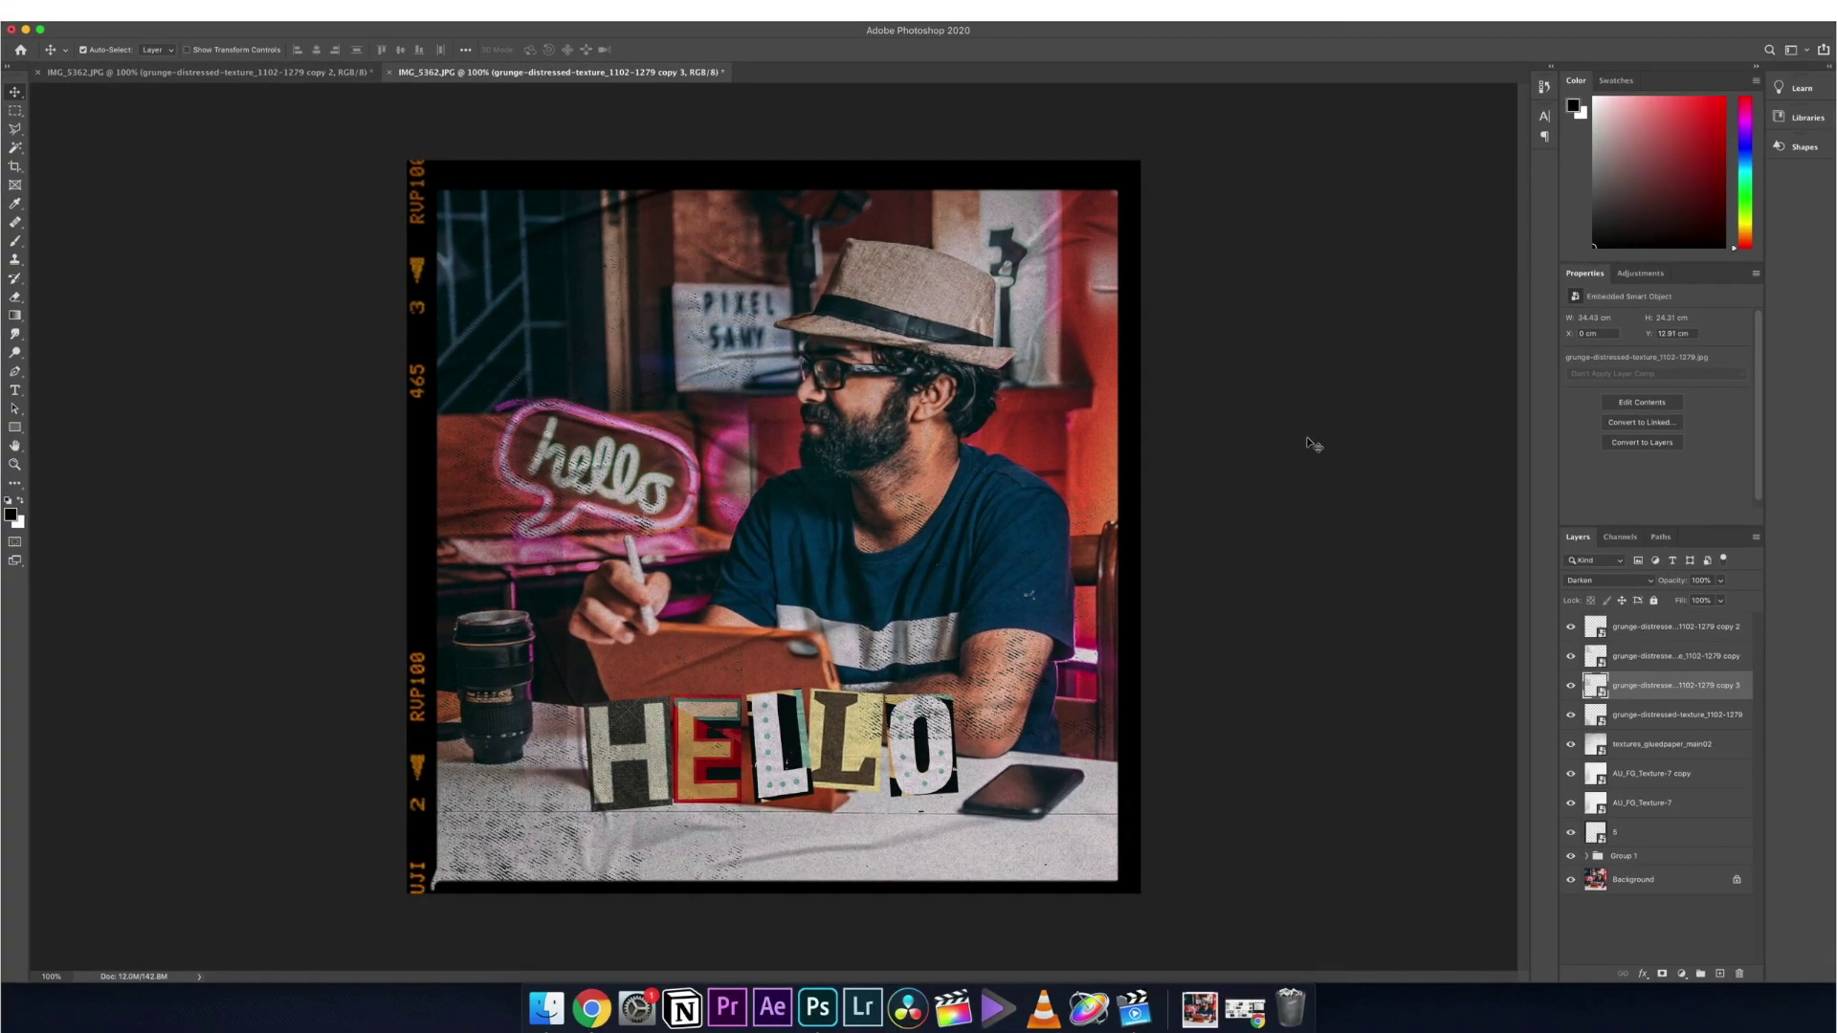
{"action": "left_click", "coordinate": [1531, 10]}
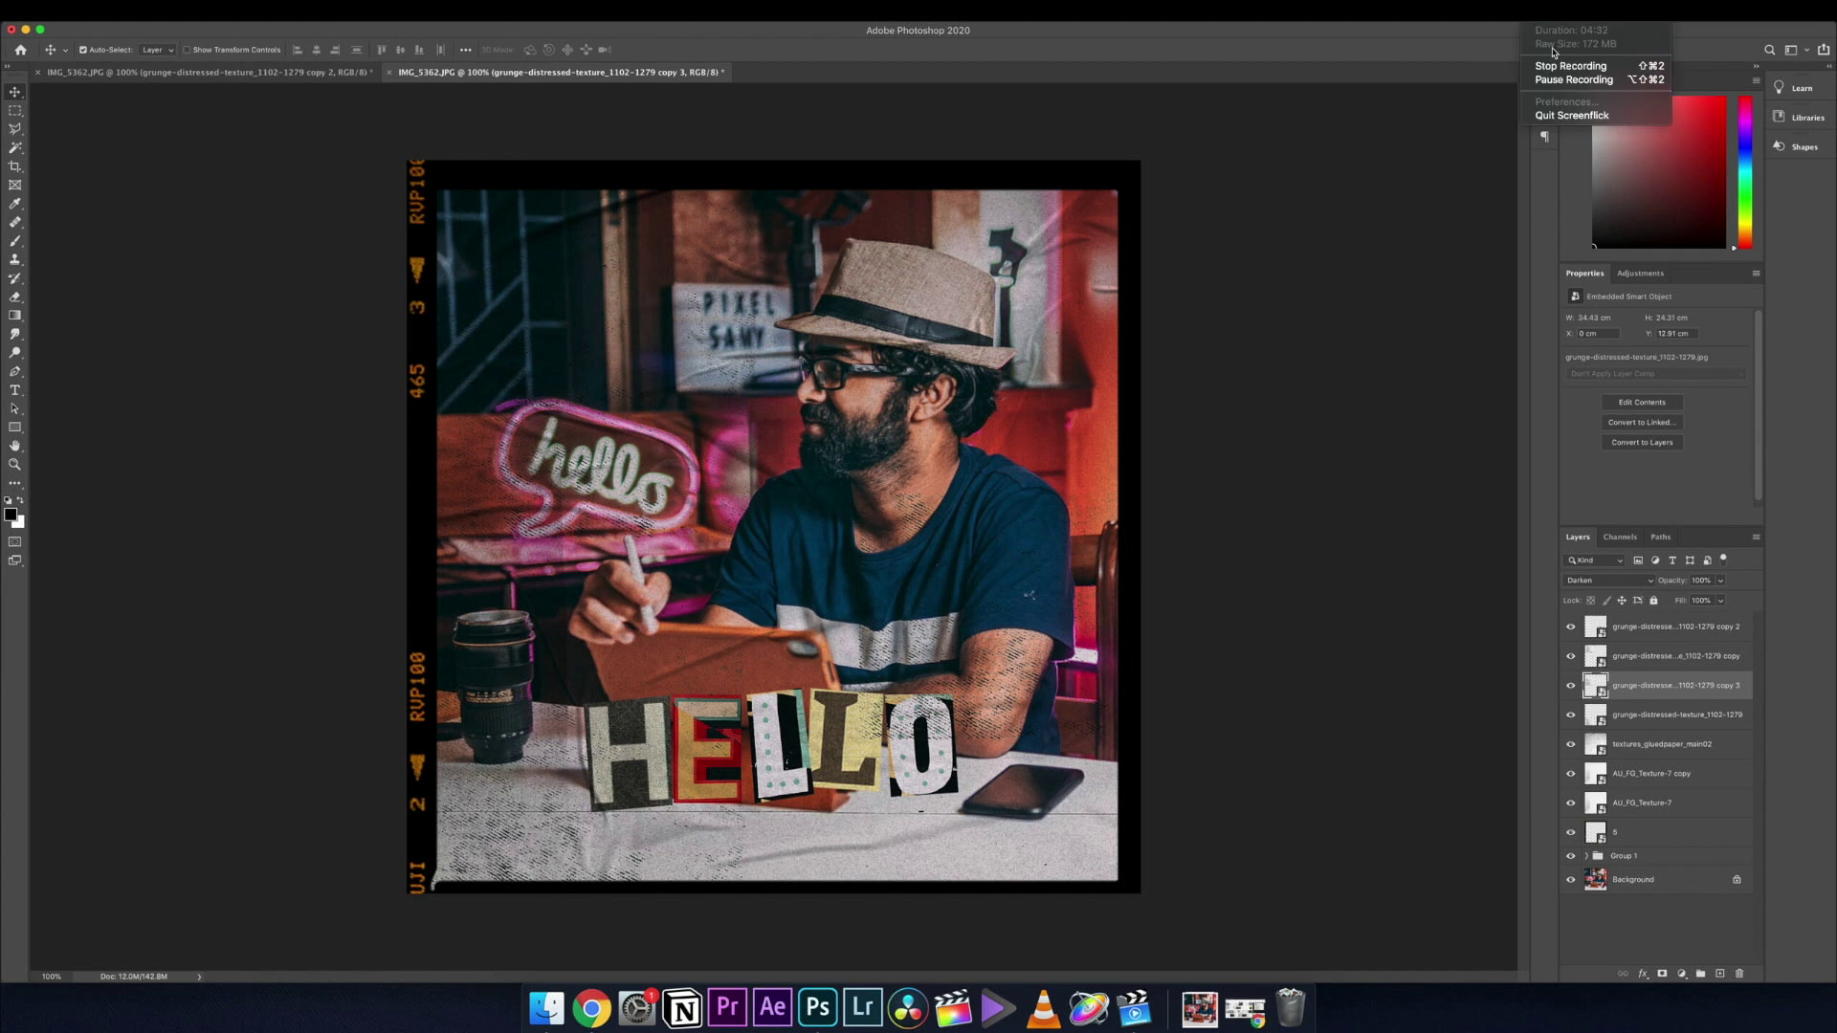